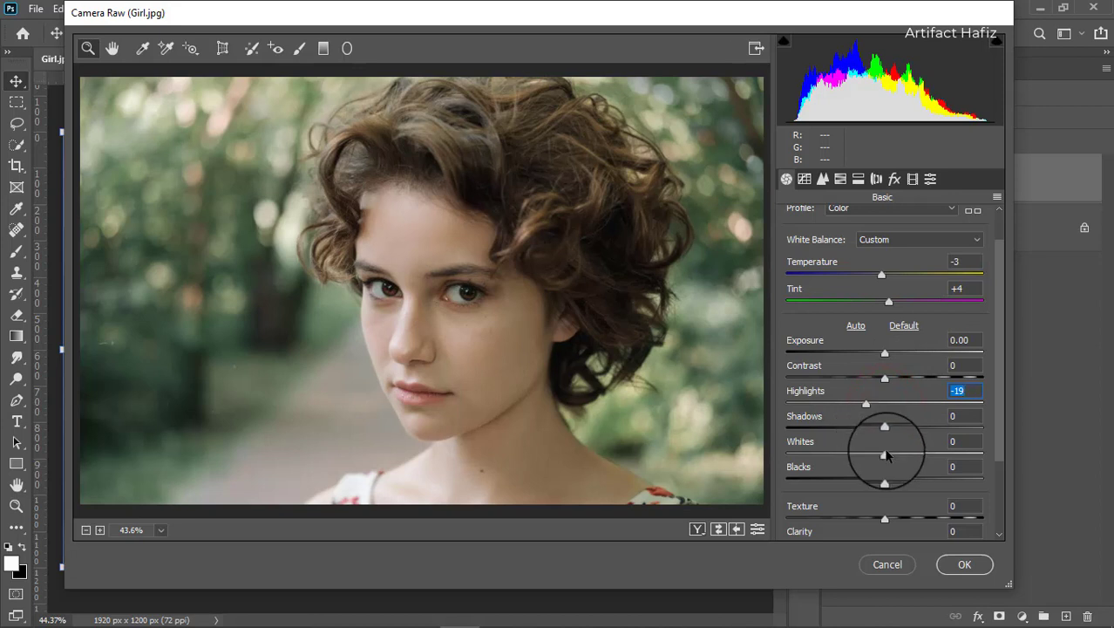
- Set the Basic adjustments to Shadows +33, Whites +13, Blacks -23, Clarity +7 and Vibrance +14
left_click_drag(886, 455, 917, 428)
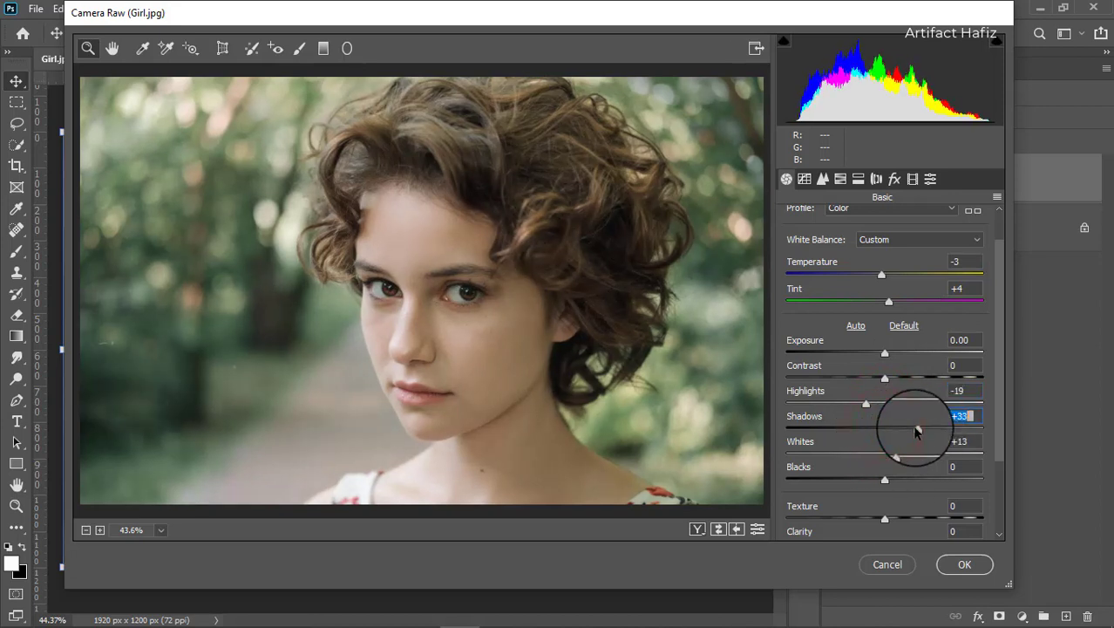
left_click_drag(885, 482, 863, 487)
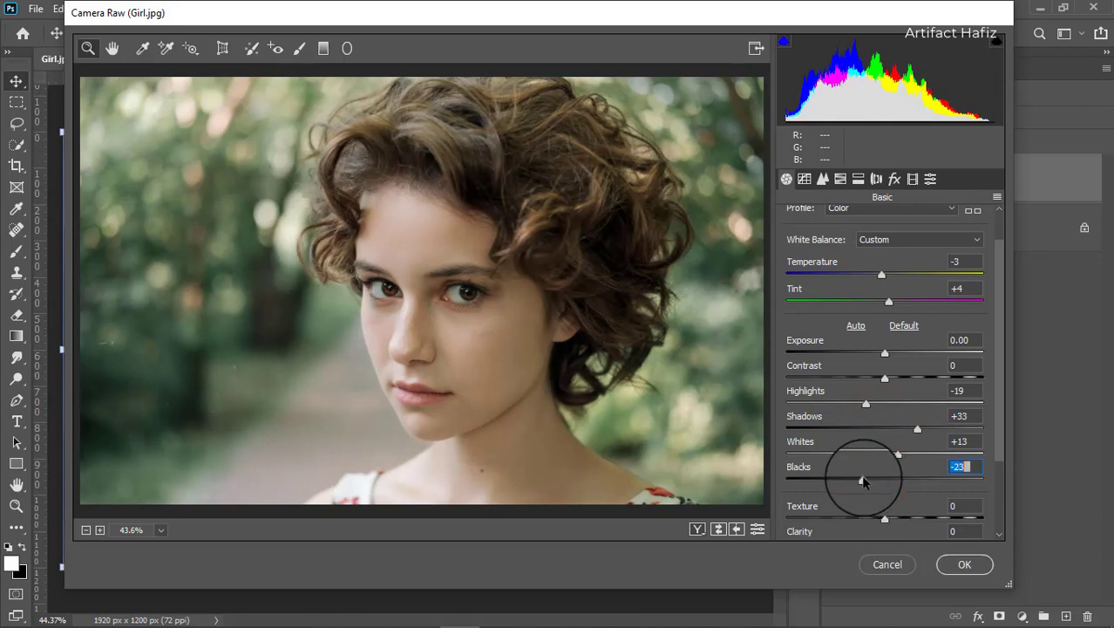
scroll(874, 452, "down", 3)
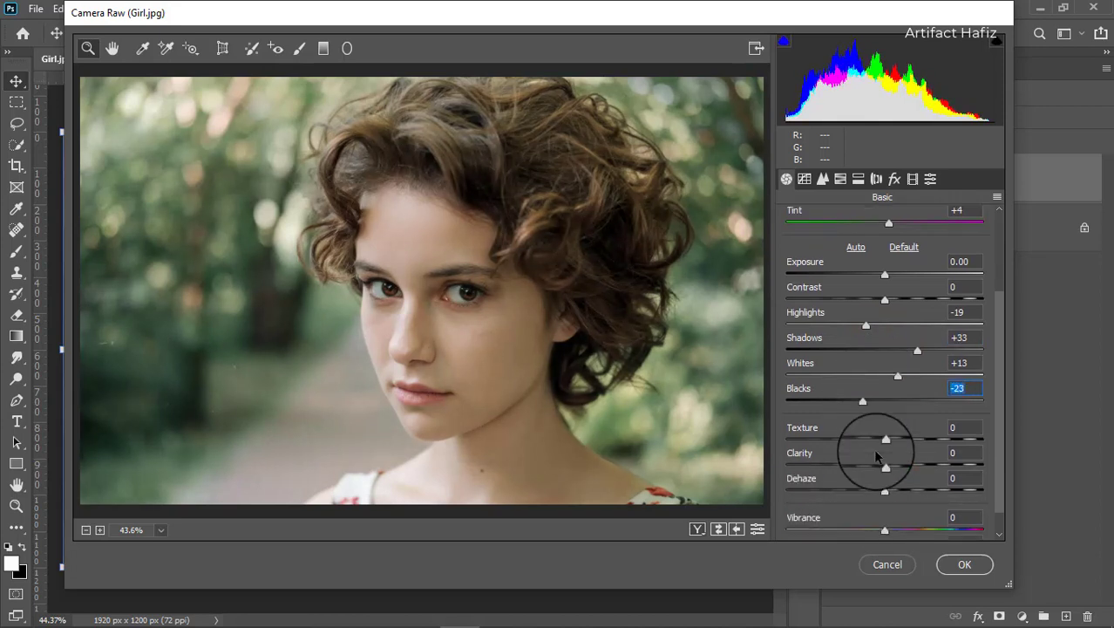
scroll(875, 452, "down", 1)
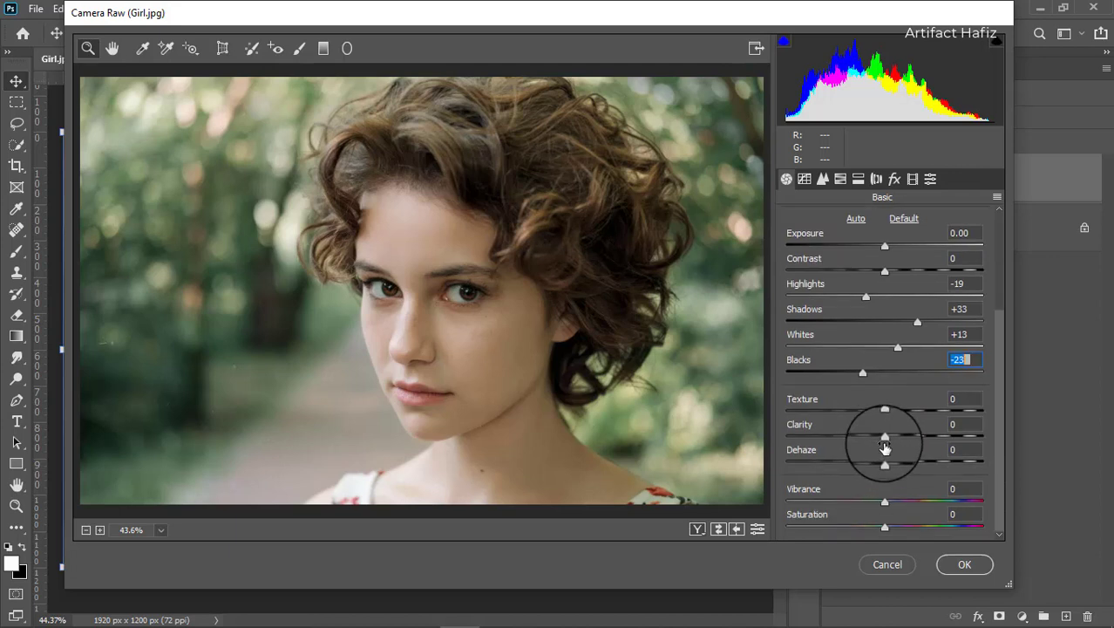
left_click_drag(884, 435, 892, 438)
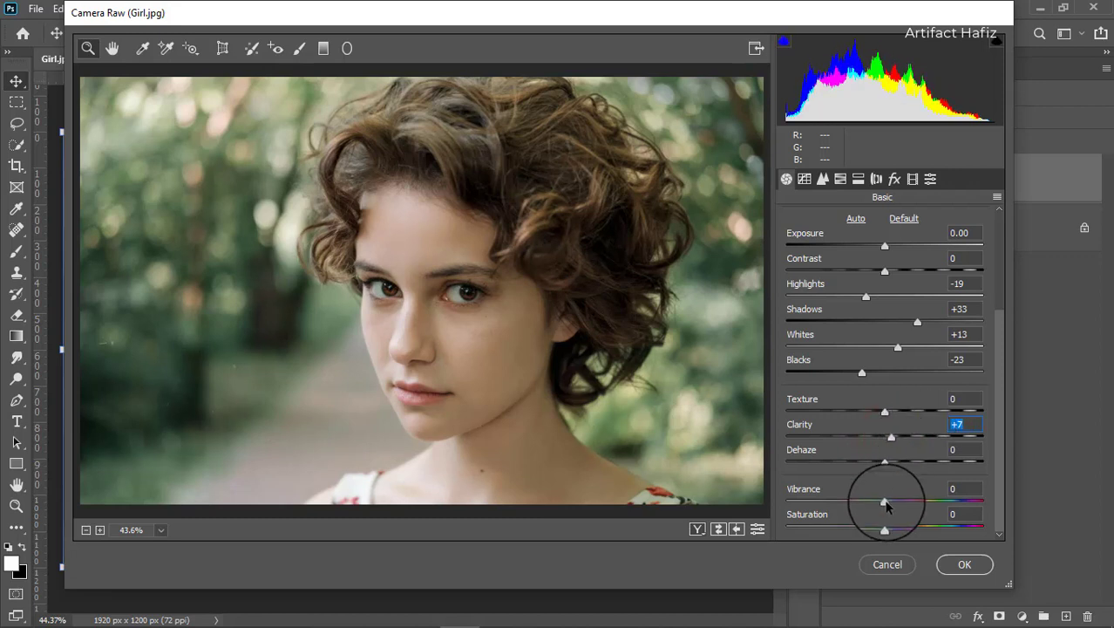
left_click_drag(884, 502, 902, 505)
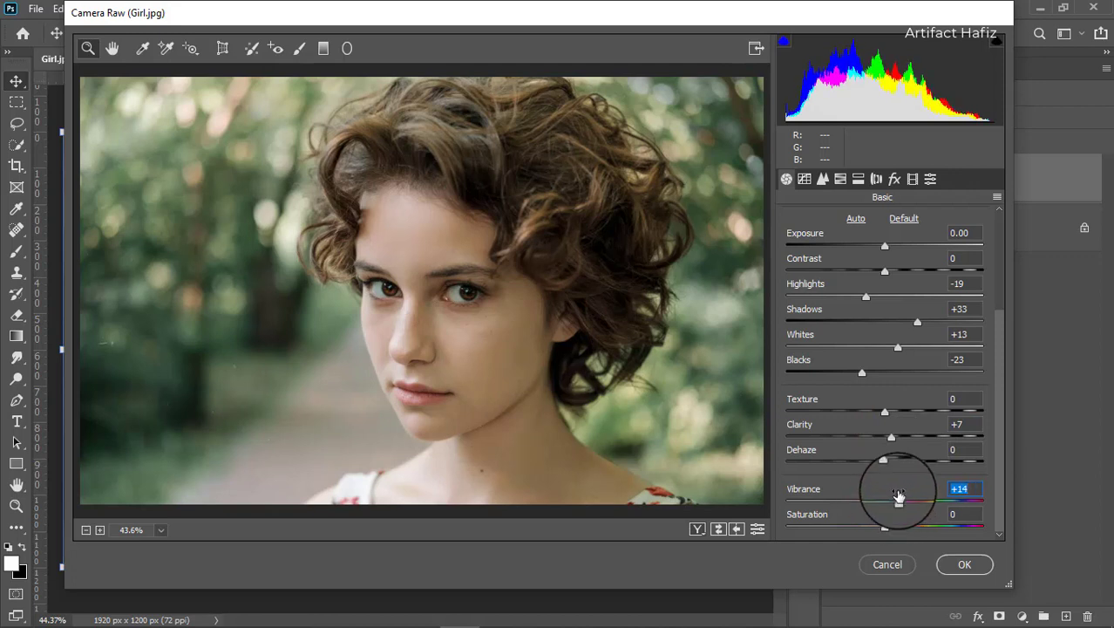
- Set the HSL saturation to Reds +17, Oranges +18, Yellows -27, Greens -26, Aquas -51, Blues -28, Purples -100 and Magentas -100
left_click(841, 178)
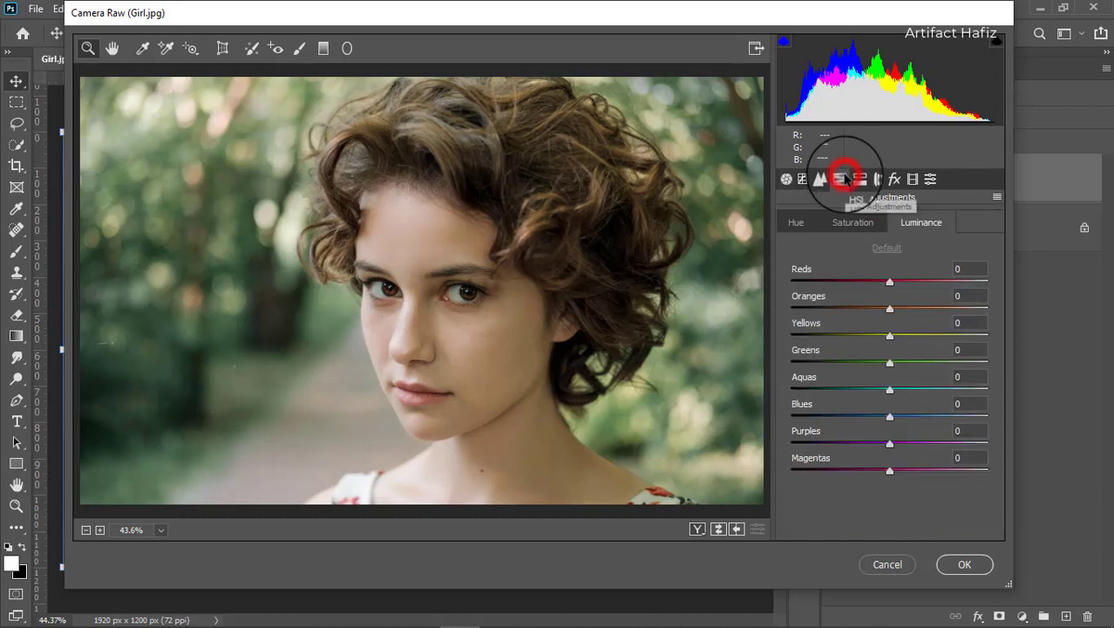
left_click(837, 222)
left_click_drag(890, 308, 903, 284)
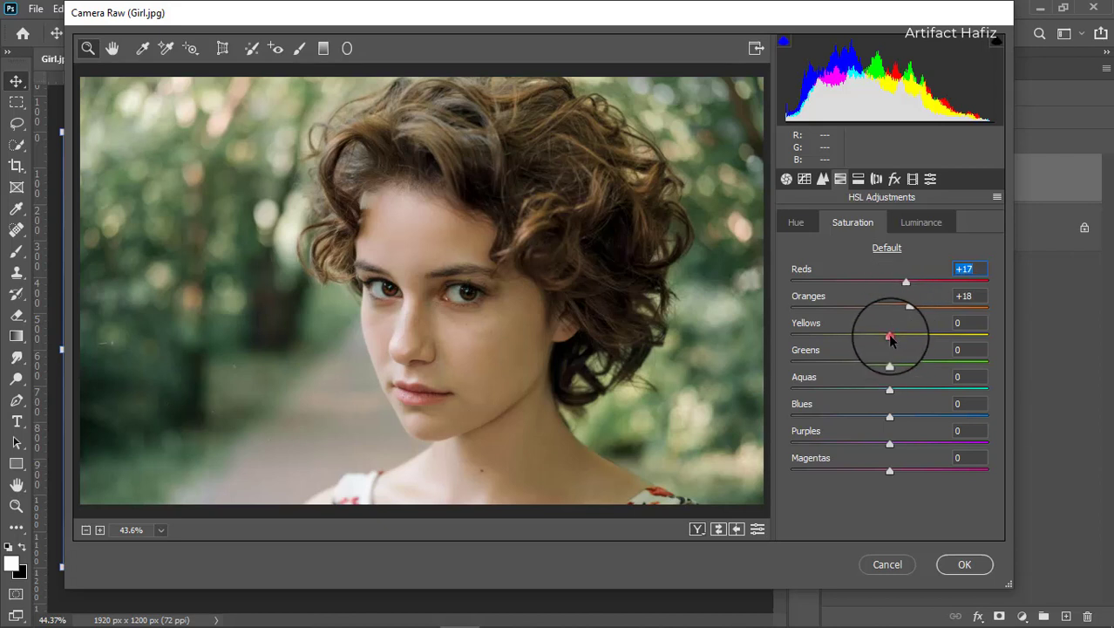
left_click_drag(889, 336, 746, 446)
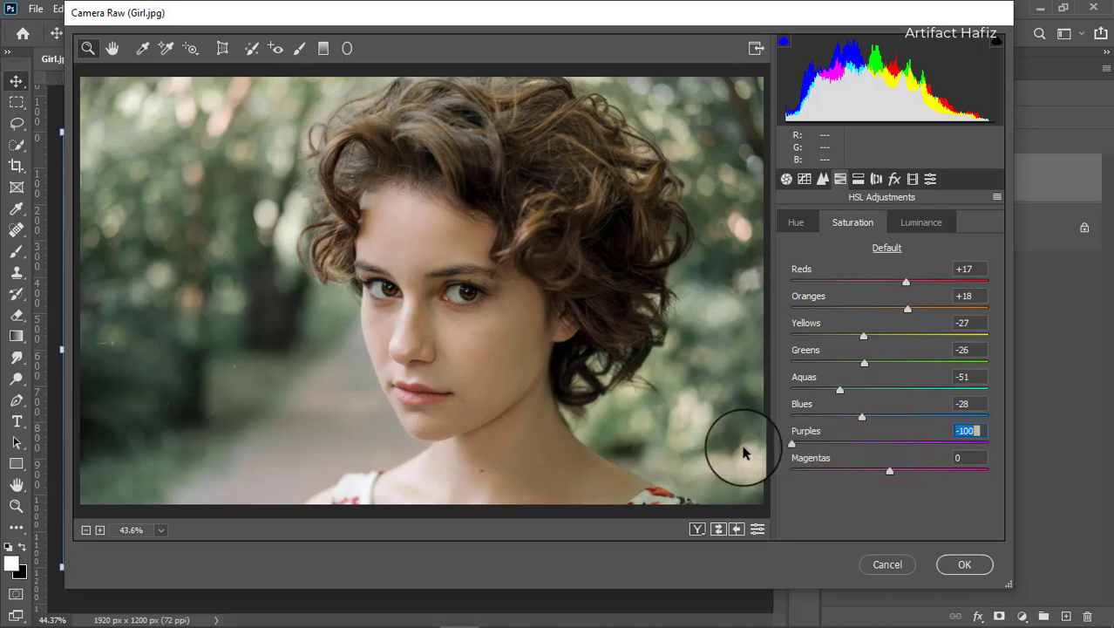
left_click_drag(889, 471, 757, 467)
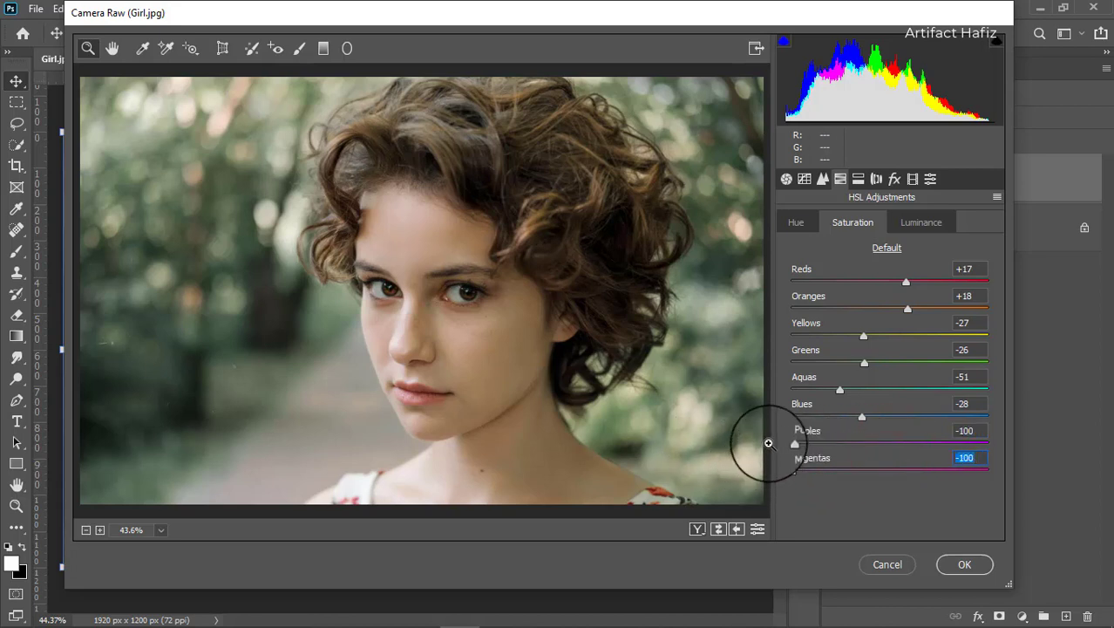
- Shift the HSL hues to Oranges -3, Yellows -6, Greens +5 and Aquas -16
left_click(799, 225)
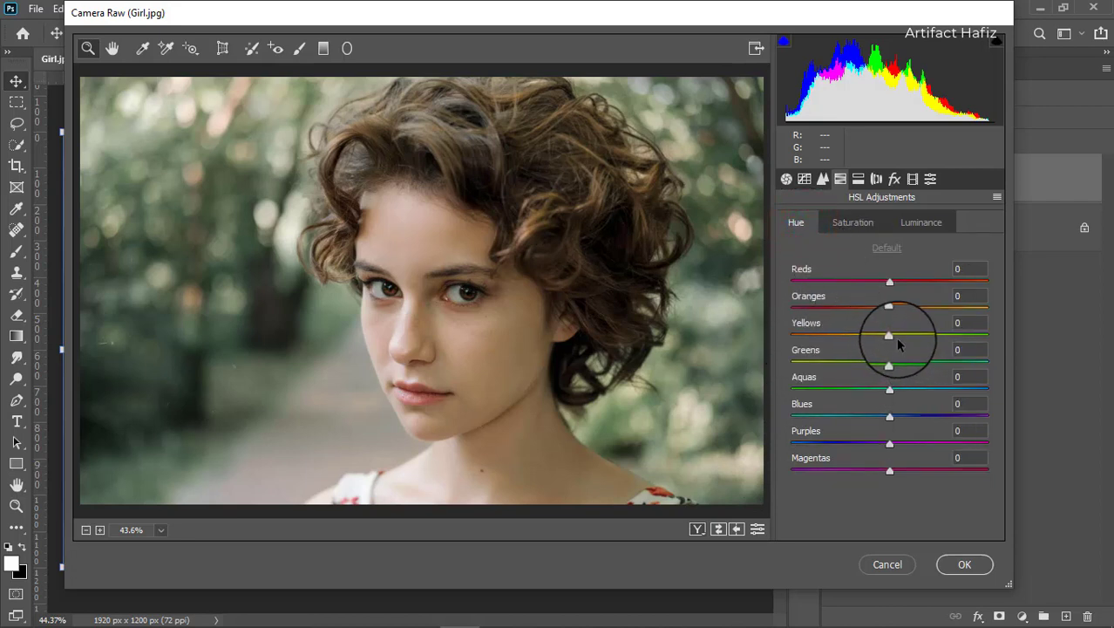
left_click_drag(889, 308, 874, 391)
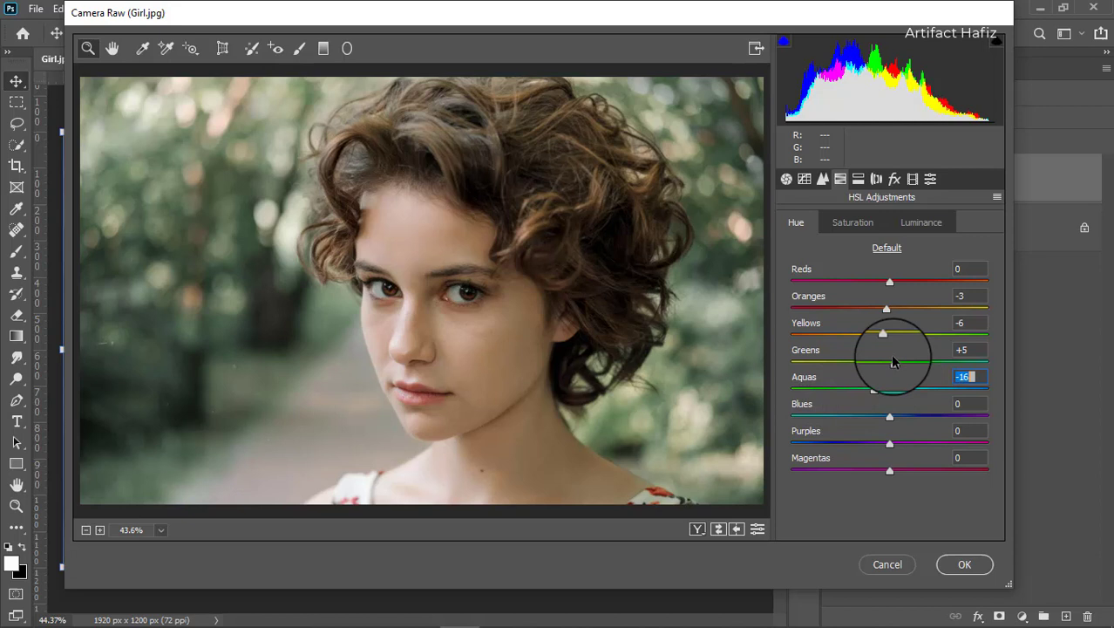
- Set the HSL luminance to Reds +3, Yellows -12, Greens -100 and Aquas -100
left_click(920, 223)
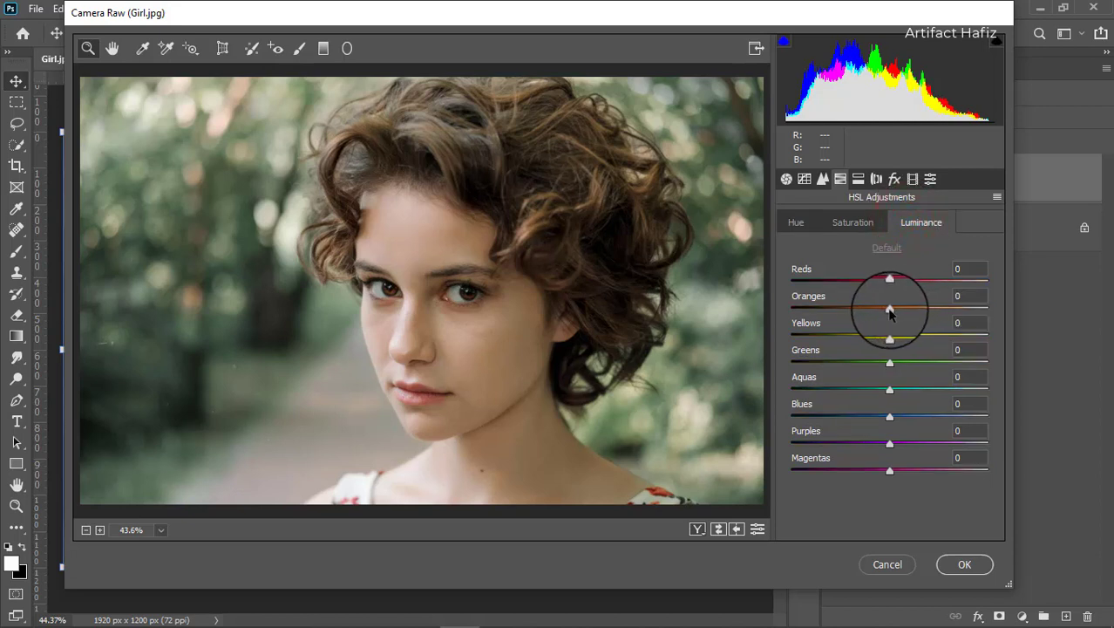
left_click_drag(889, 335, 758, 364)
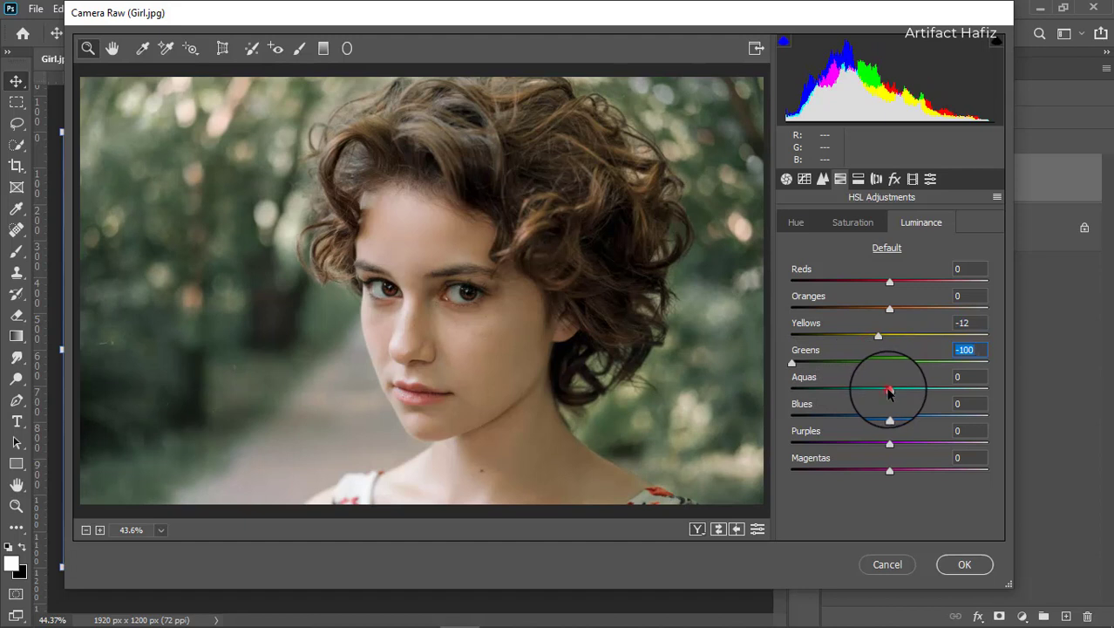
left_click_drag(889, 392, 778, 386)
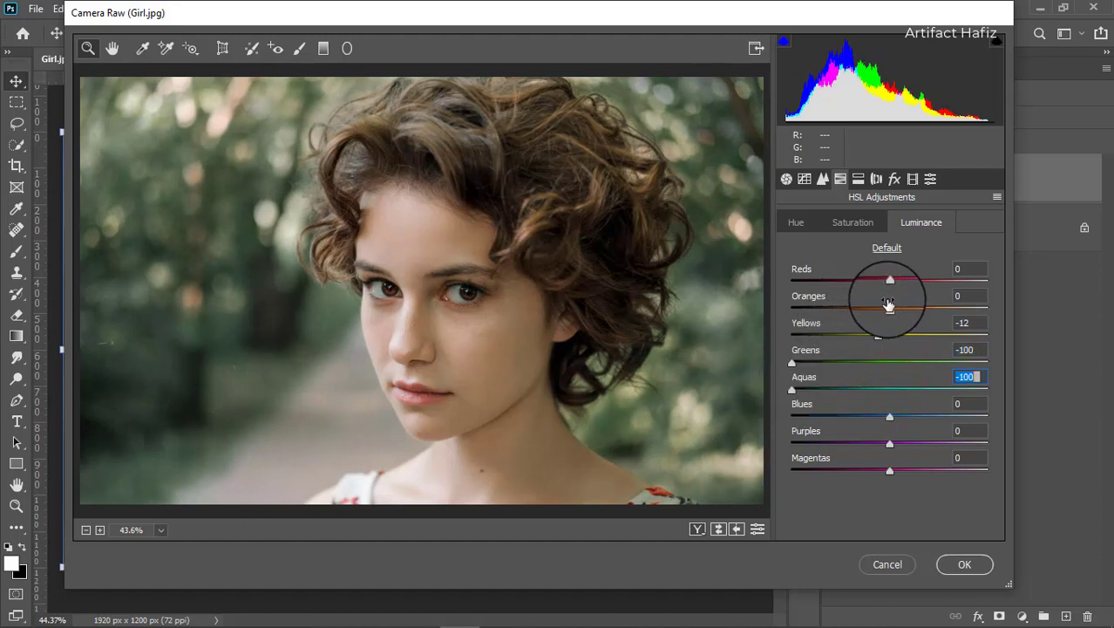
left_click_drag(889, 280, 880, 276)
- Sharpen the photo slightly by setting the sharpening Amount to 5
left_click(817, 183)
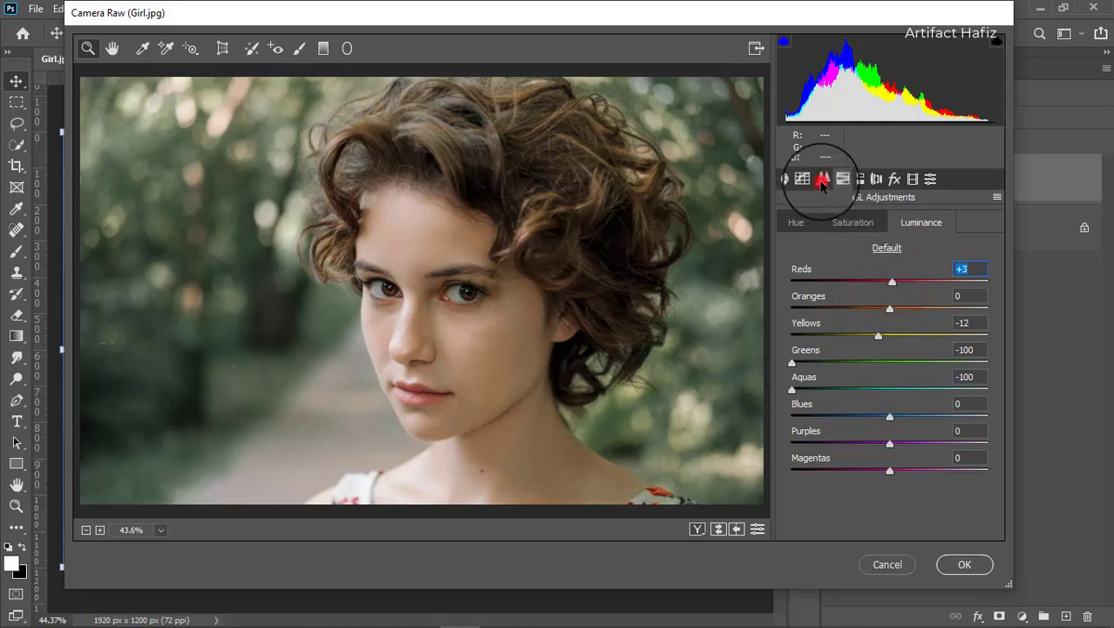
mouse_move(787, 383)
left_mouse_down()
mouse_move(799, 384)
mouse_move(771, 385)
left_mouse_up()
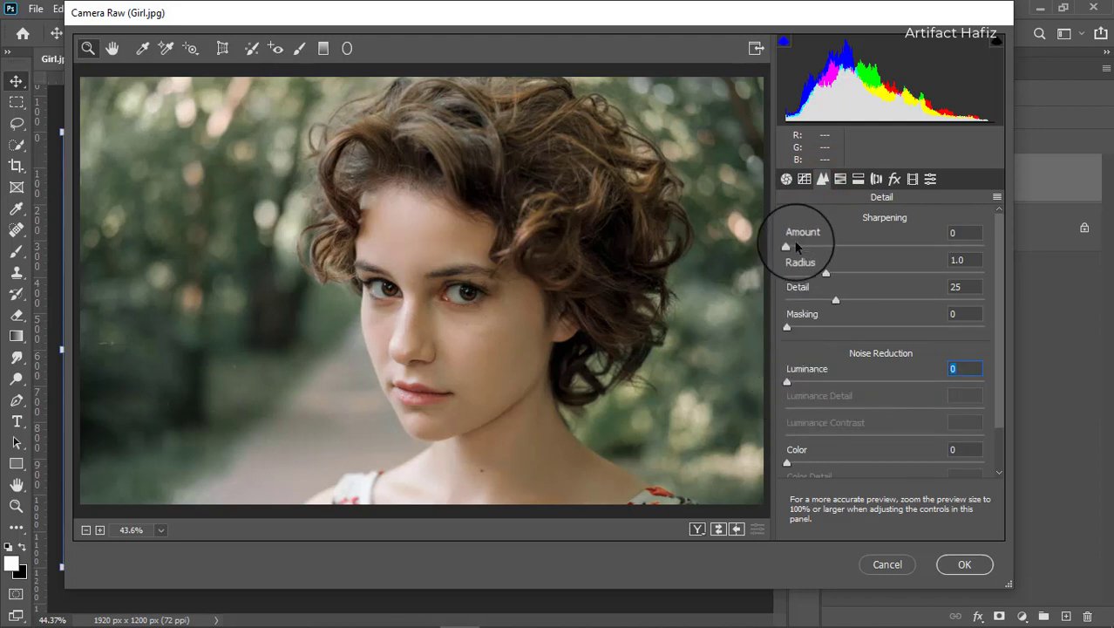
left_click_drag(796, 248, 795, 252)
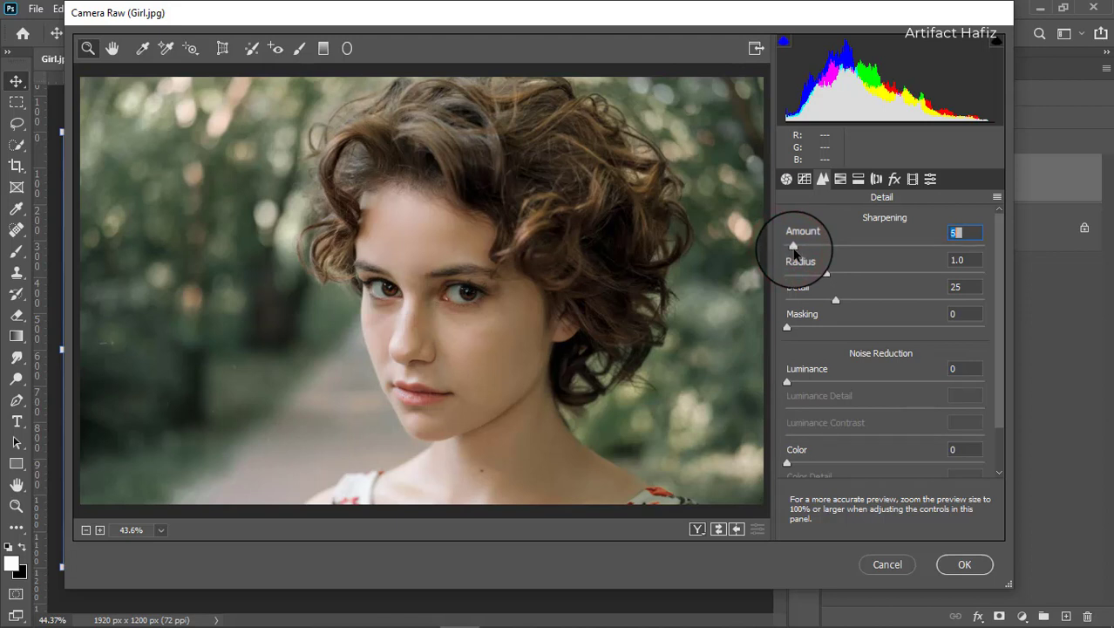
- Lift the black point of the RGB point curve slightly and add a darkening point at input 62, output 54
left_click(804, 179)
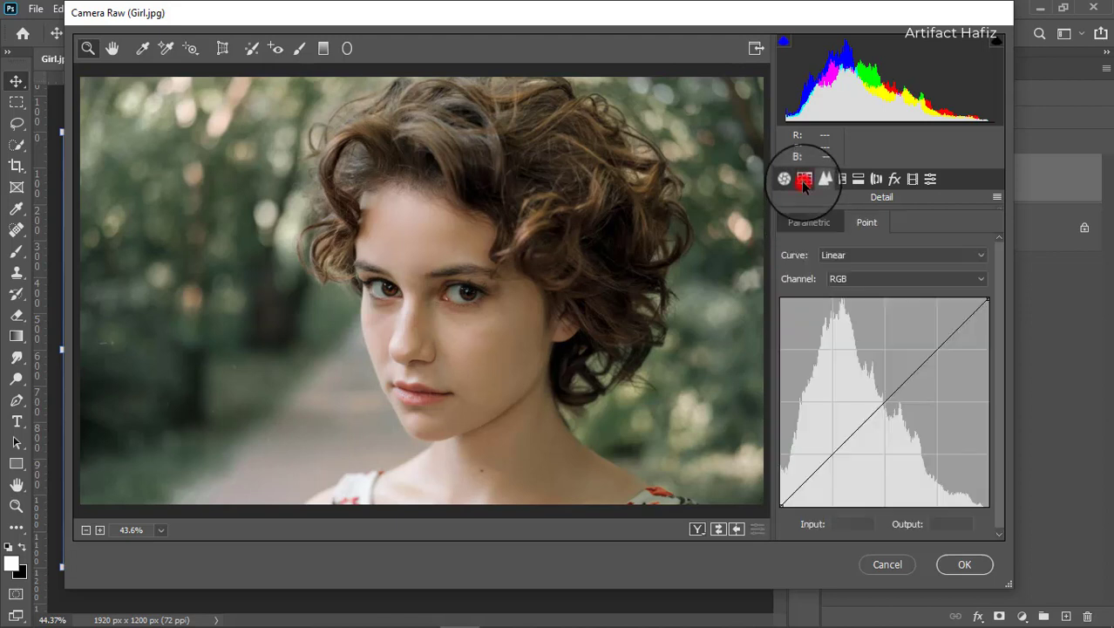
left_click_drag(781, 506, 780, 497)
left_click_drag(821, 455, 831, 461)
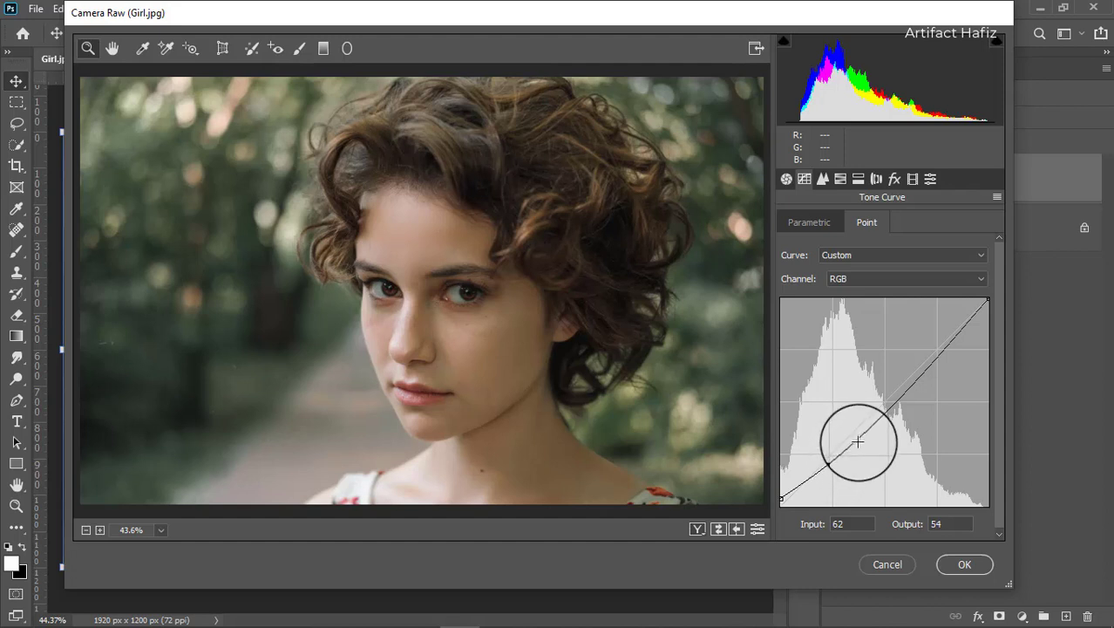
- On the Blue channel curve, lift the black point slightly and add points at about 58/55 and 135/132 (input/output)
left_click(846, 278)
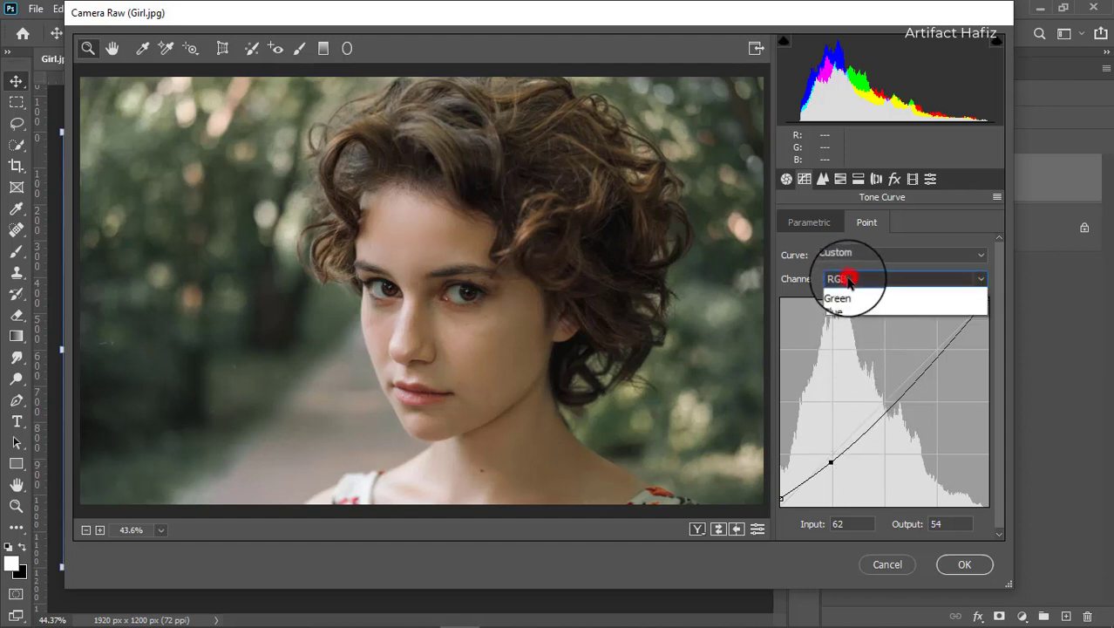
left_click(839, 330)
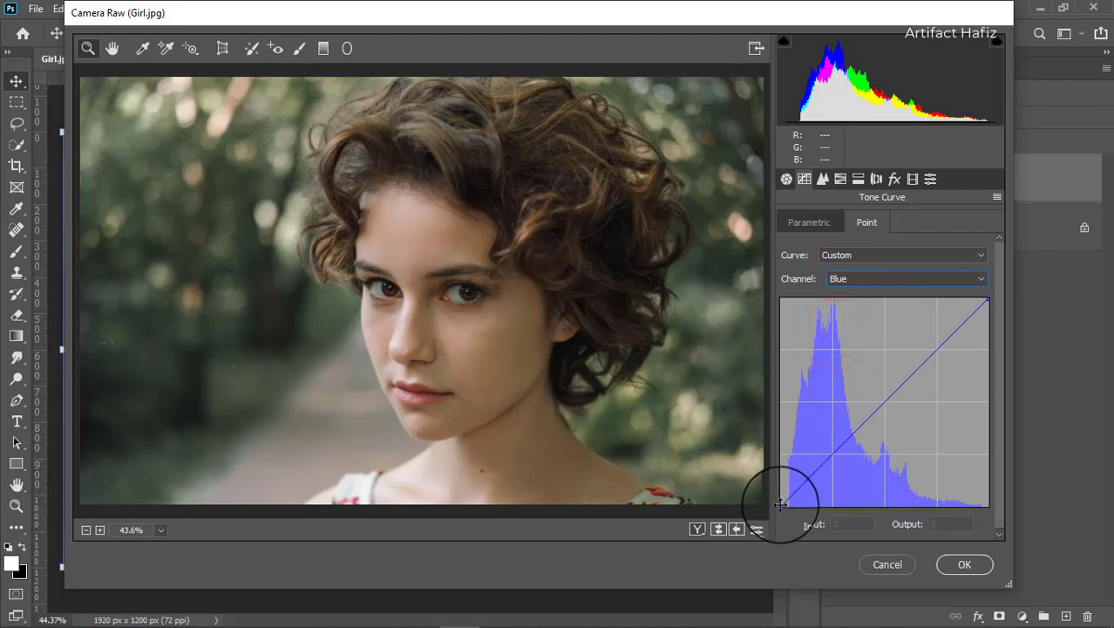
left_click_drag(777, 506, 779, 500)
left_click(827, 457)
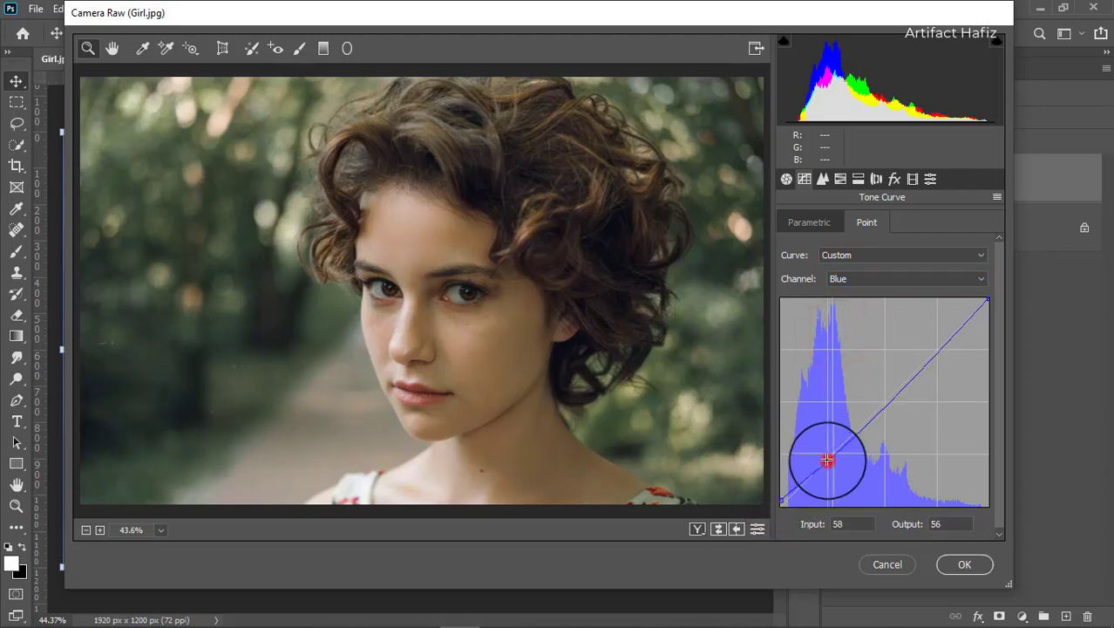
left_click_drag(826, 457, 827, 459)
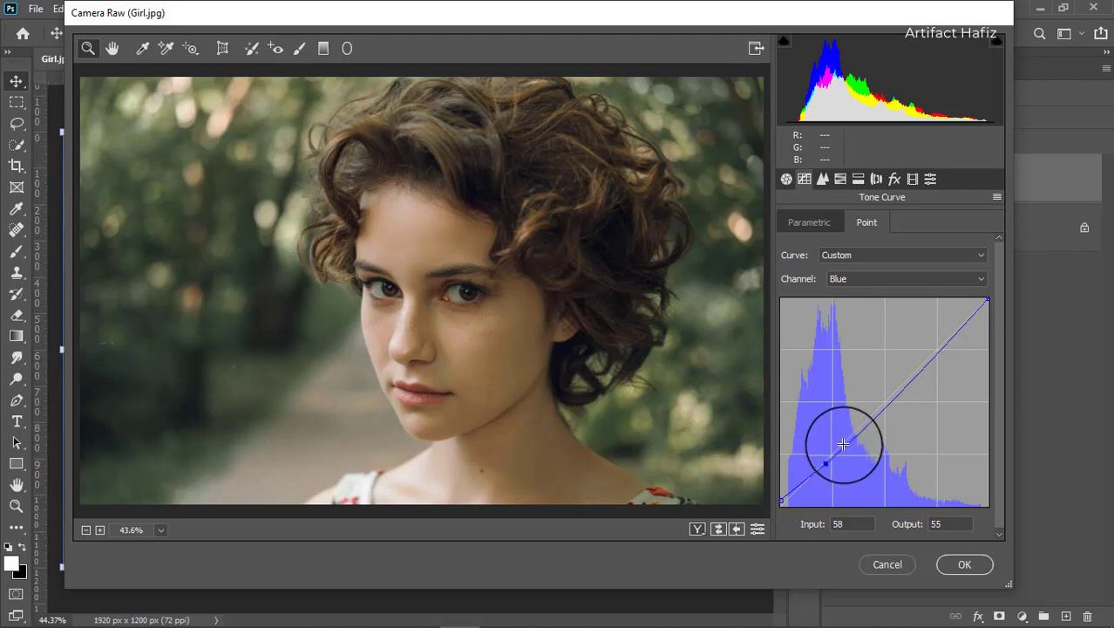
left_click(889, 399)
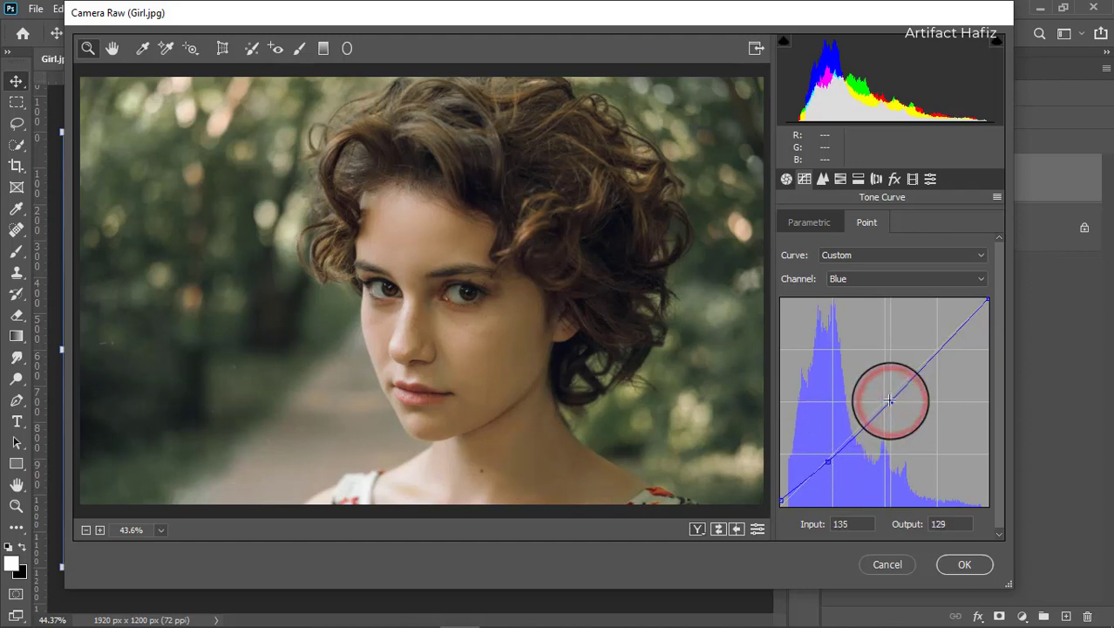
left_click_drag(888, 399, 889, 398)
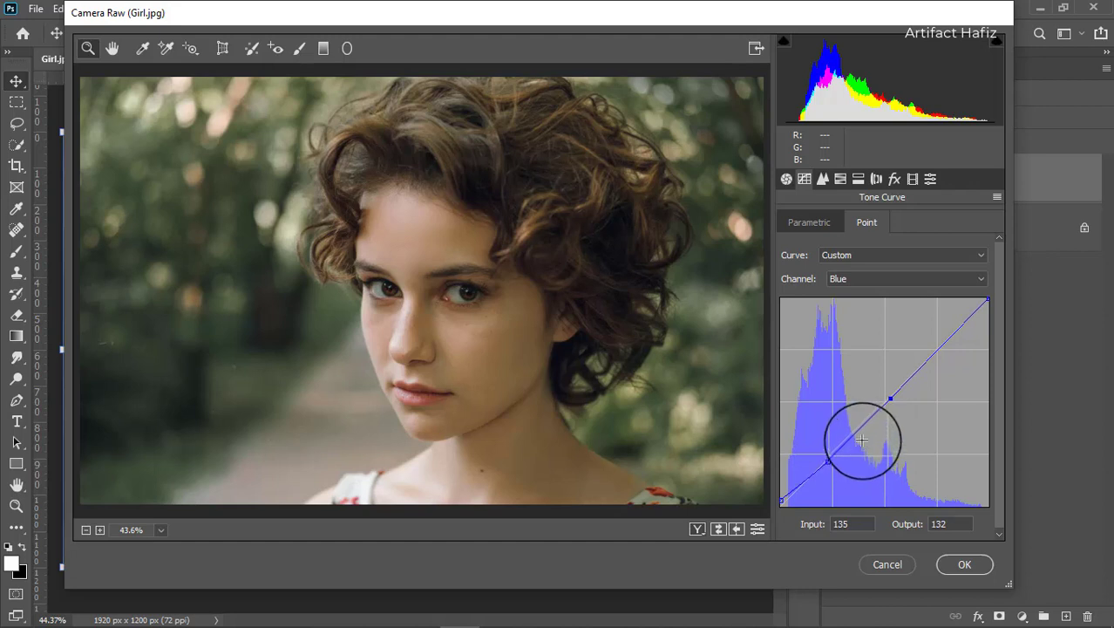
- Tone the highlights blue with split toning, using hue 230 and saturation 17
left_click(858, 179)
left_click_drag(789, 272, 853, 272)
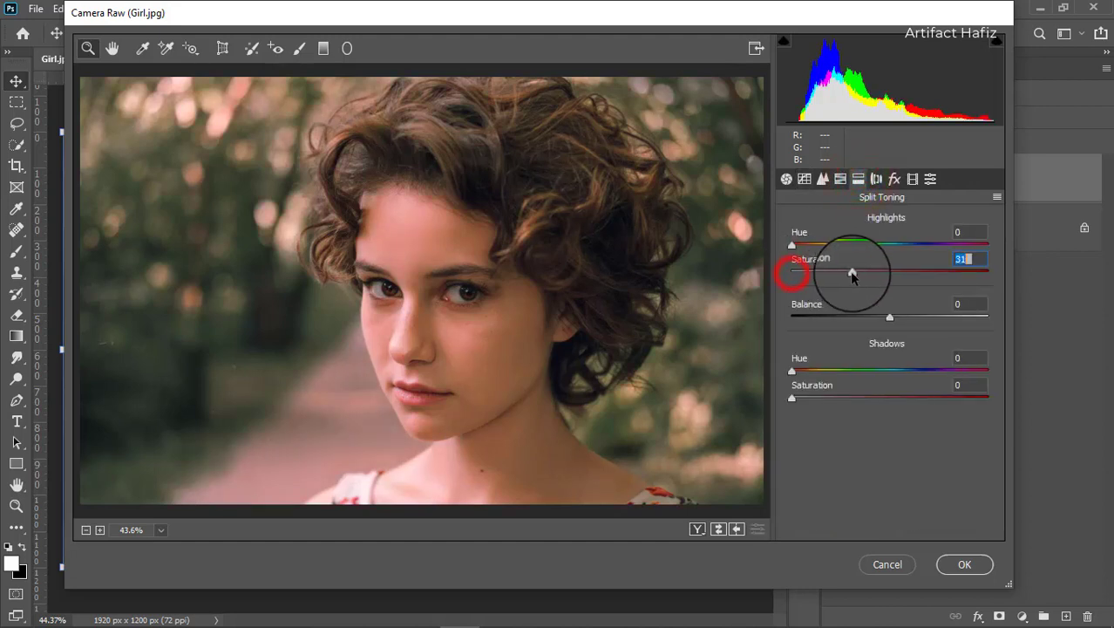
left_click_drag(791, 245, 918, 251)
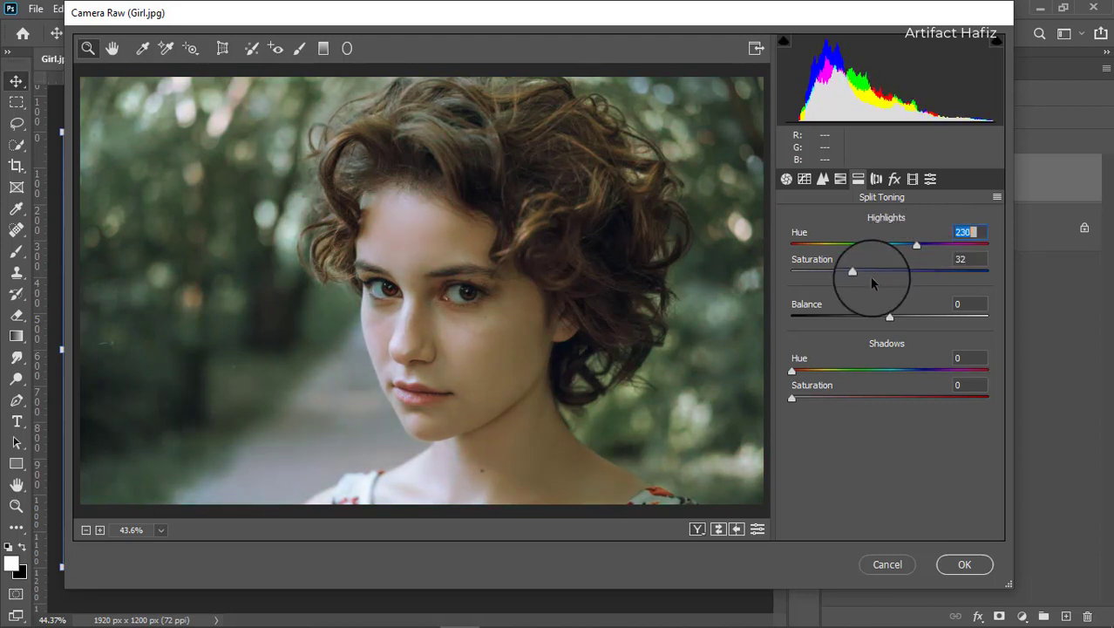
left_click_drag(853, 272, 822, 274)
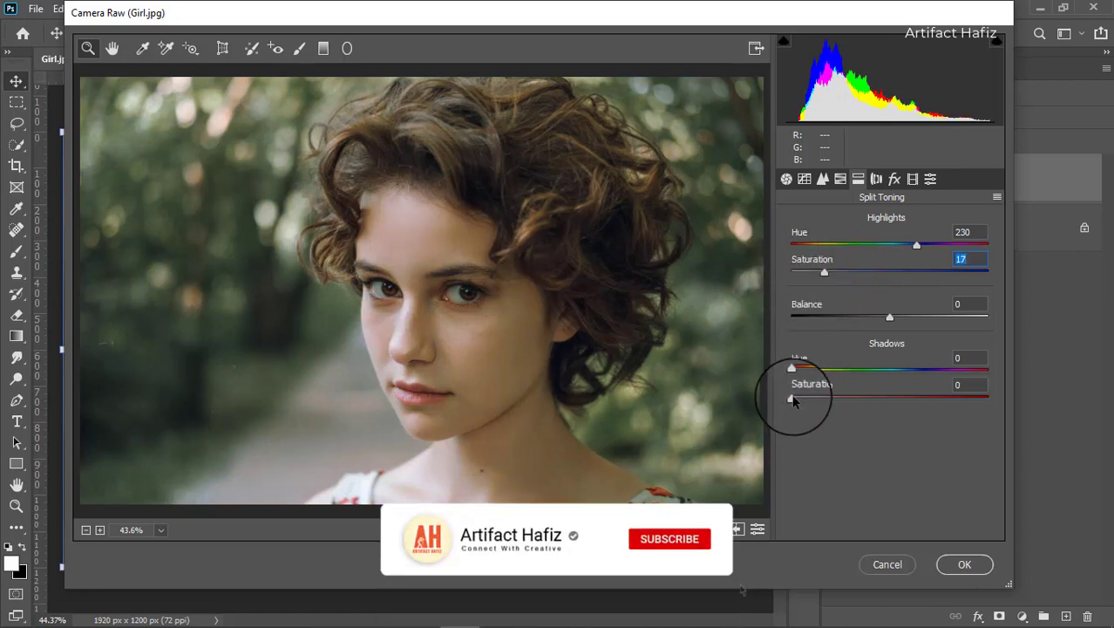
- Tone the shadows magenta with split toning, using hue 297 and saturation 12
left_click_drag(792, 397, 865, 399)
left_click_drag(791, 370, 954, 368)
left_click_drag(875, 396, 803, 402)
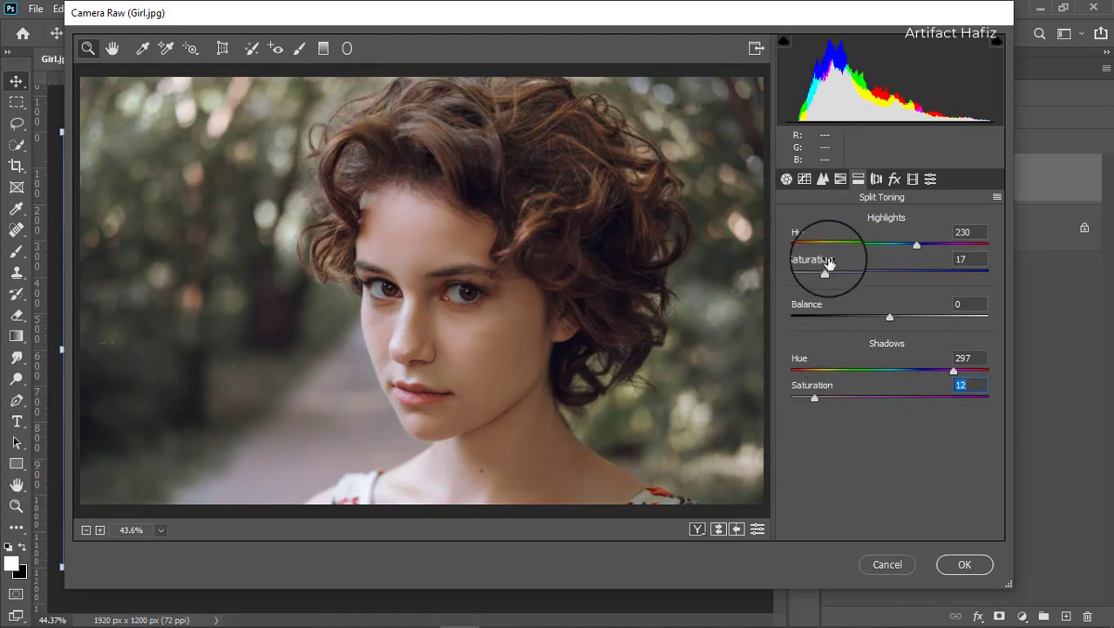
- Calibrate the primary hues to Red -8, Green +11 and Blue -11, and apply the Camera Raw filter
left_click(910, 180)
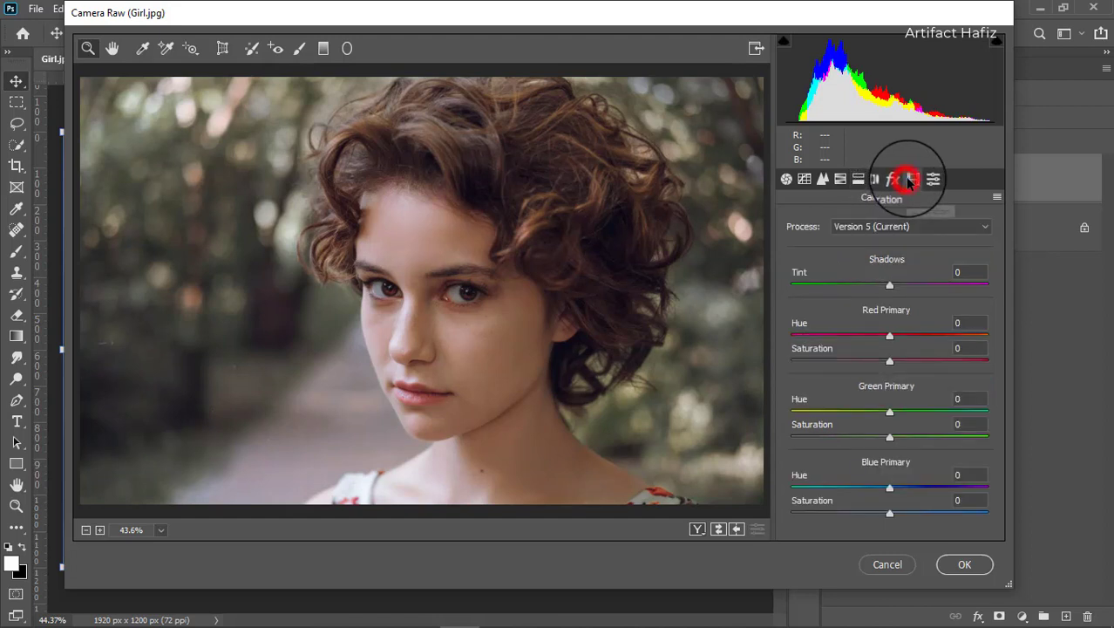
mouse_move(890, 337)
left_mouse_down()
mouse_move(896, 343)
mouse_move(881, 340)
left_mouse_up()
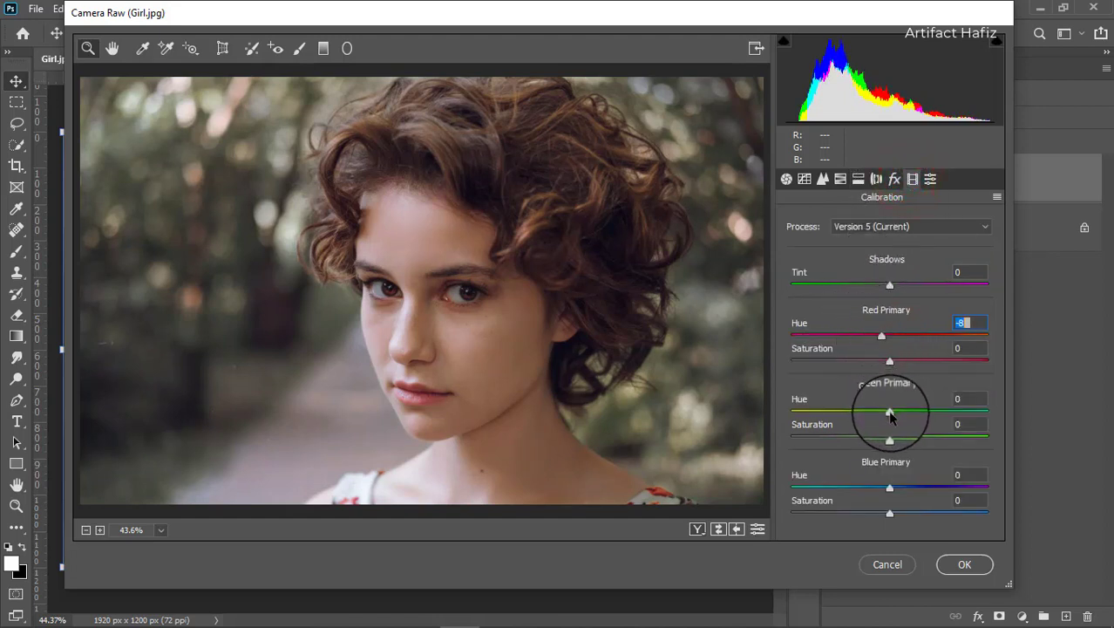
mouse_move(891, 417)
left_mouse_down()
mouse_move(920, 418)
mouse_move(901, 409)
left_mouse_up()
left_click_drag(890, 487, 880, 492)
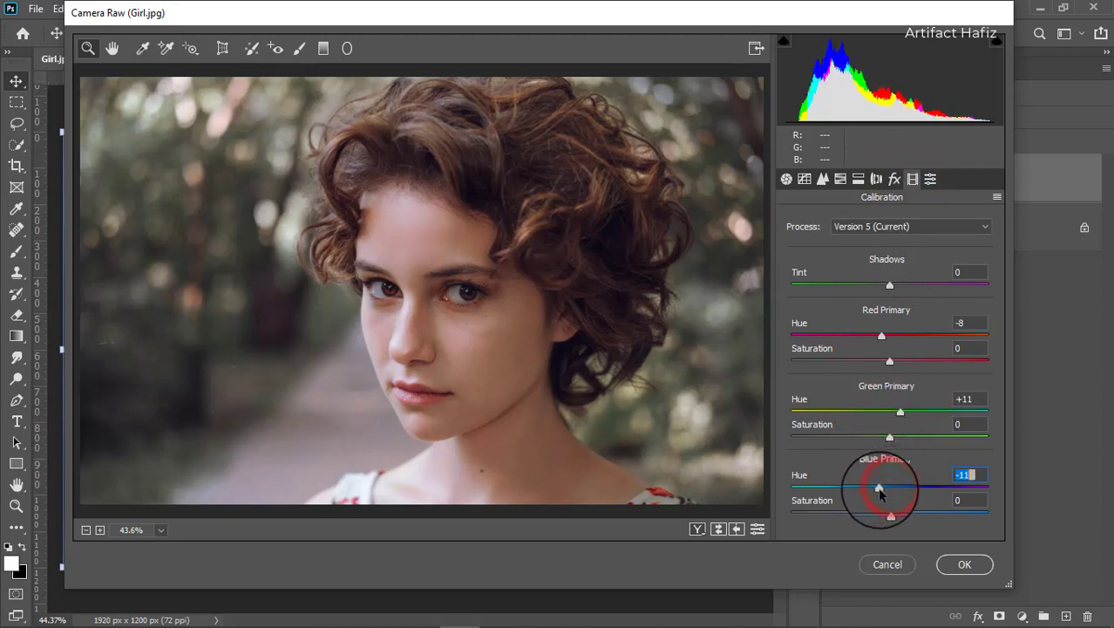
left_click(962, 565)
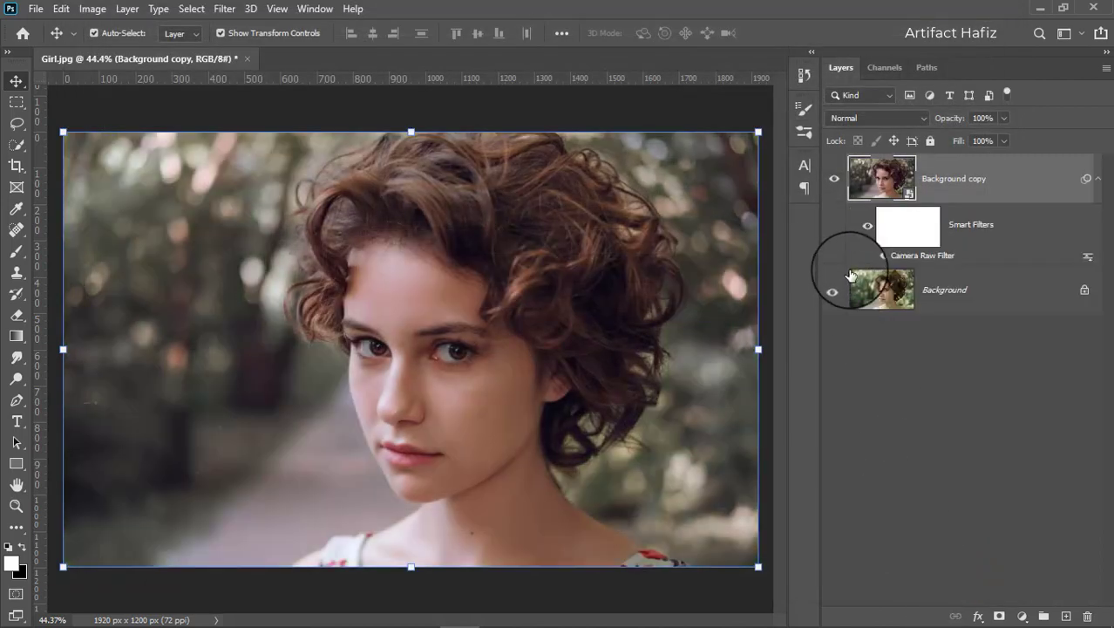
- Hide and reshow the Background copy layer to compare the graded portrait with the original
left_click(834, 183)
left_click(835, 183)
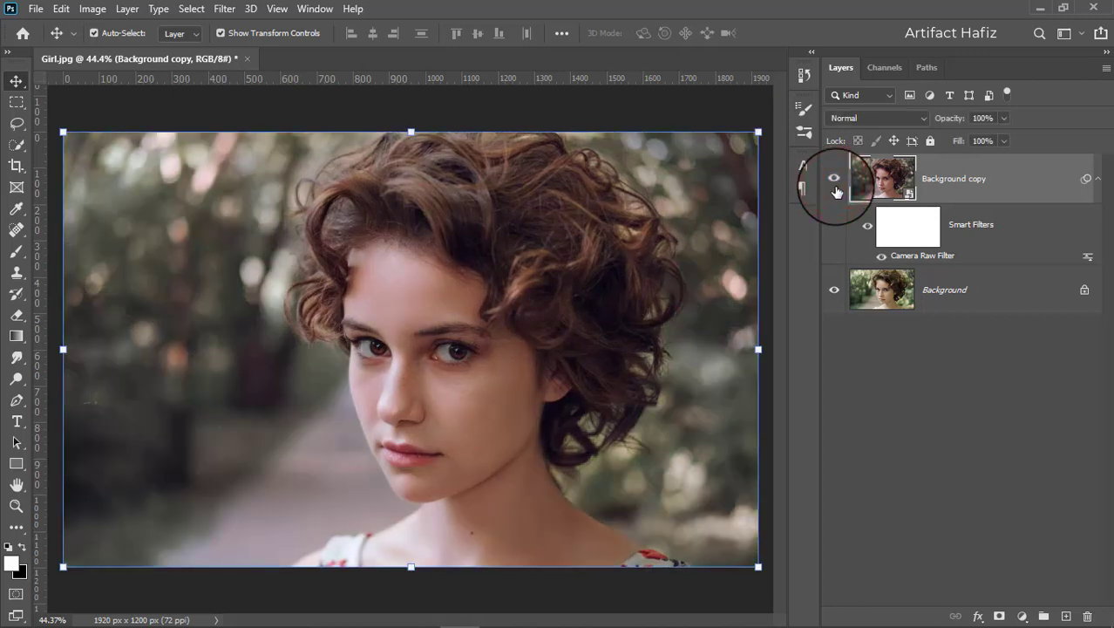
- Stamp all visible layers into a new layer above Background copy and invert its colors
left_click(949, 175)
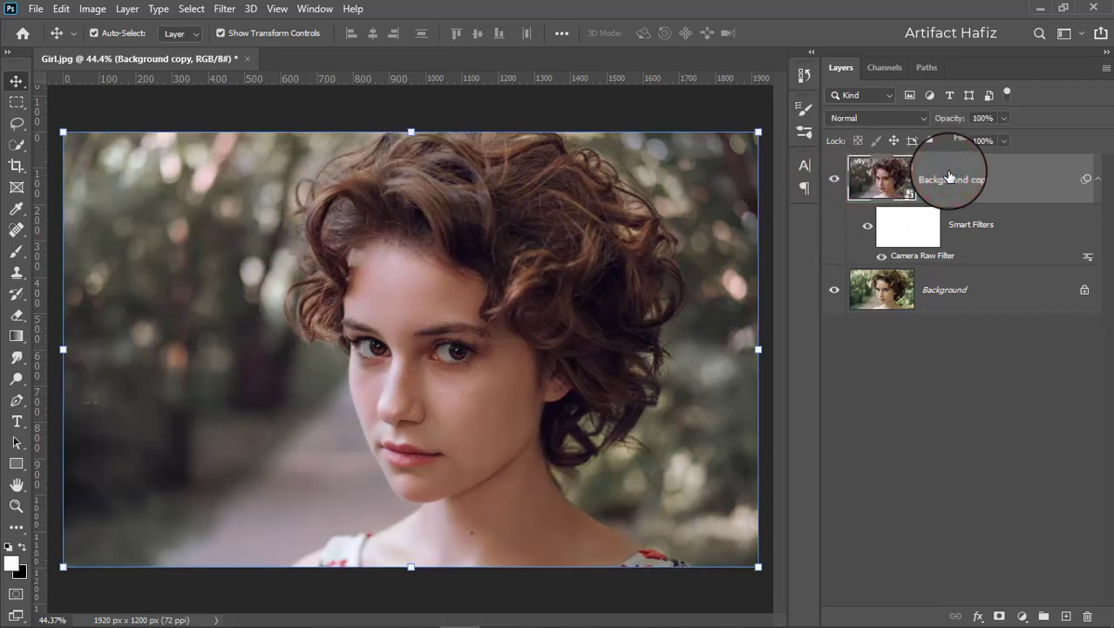
key("ctrl+alt+shift+e")
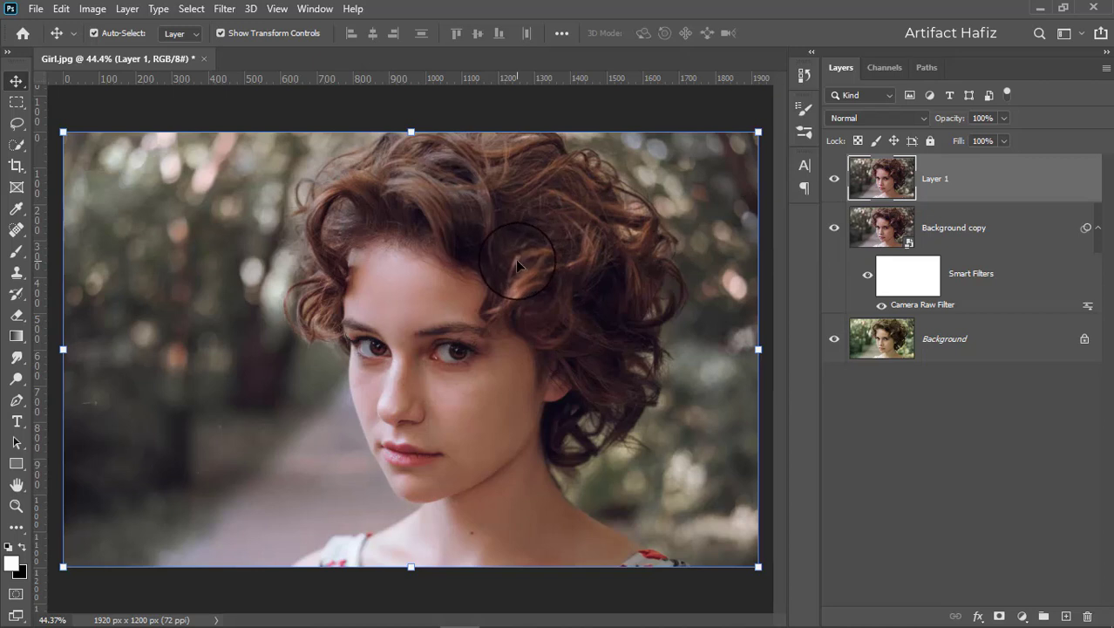
key("ctrl+i")
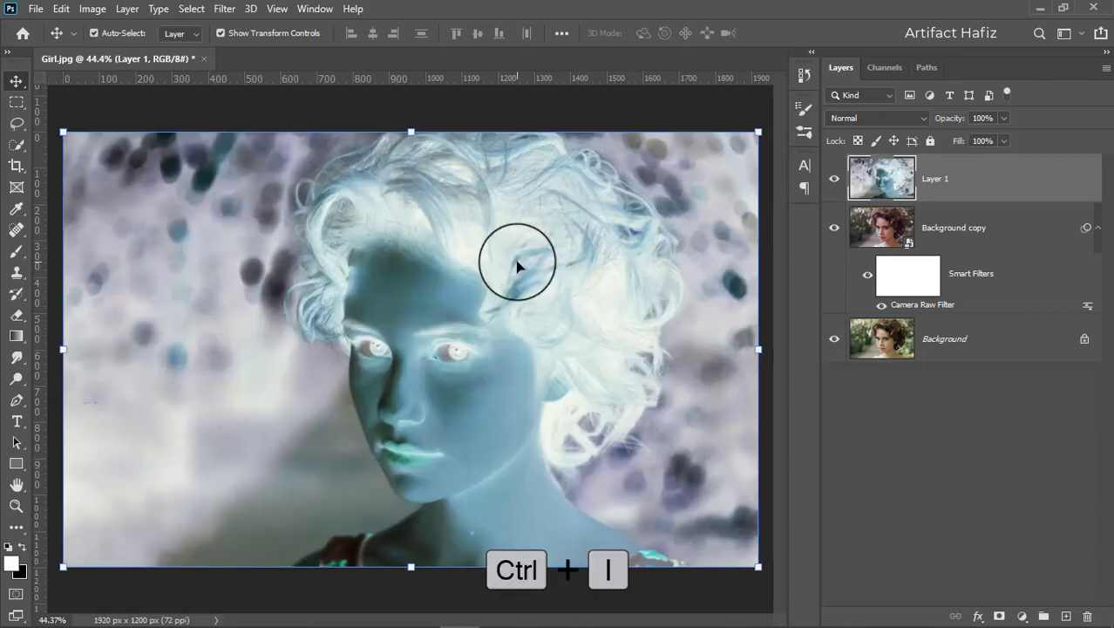
- Set Layer 1's blend mode to Vivid Light and convert it to a smart object
left_click(860, 119)
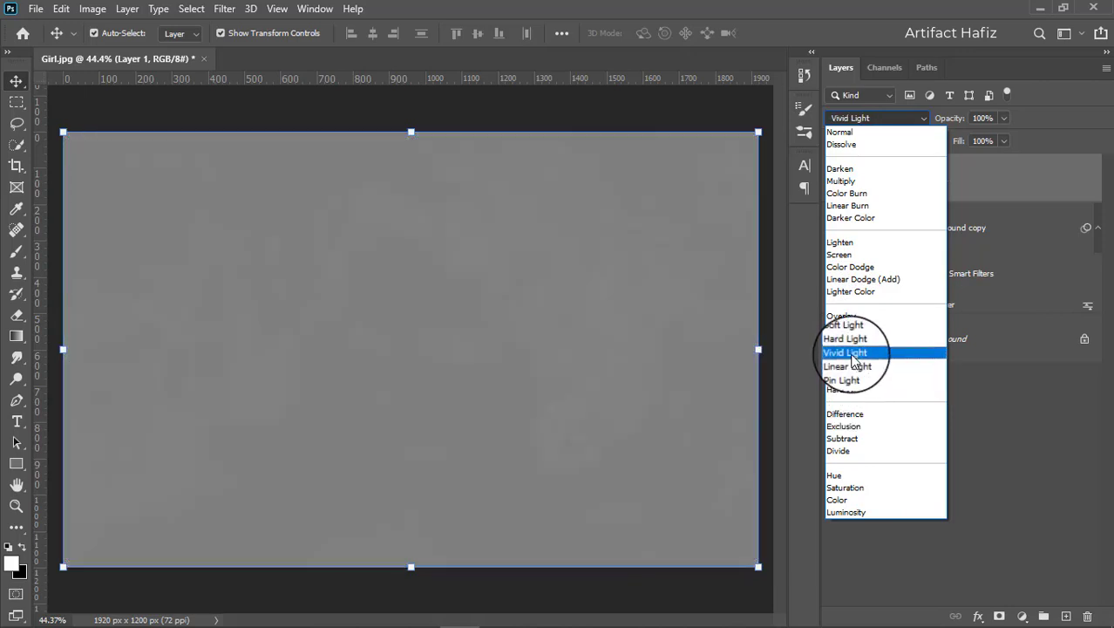
left_click(852, 353)
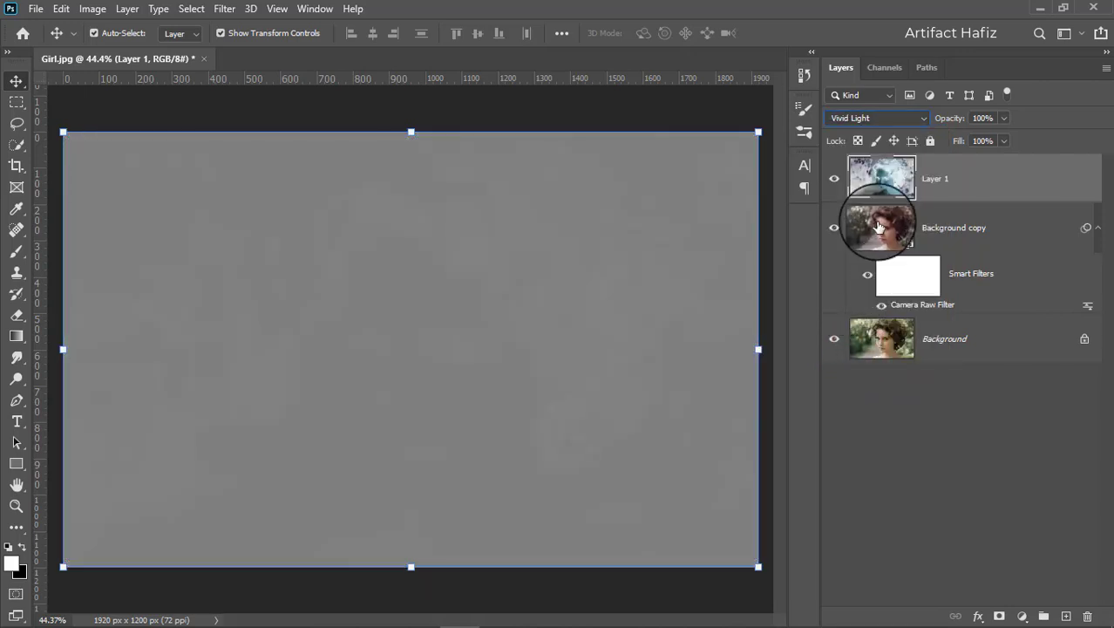
right_click(949, 175)
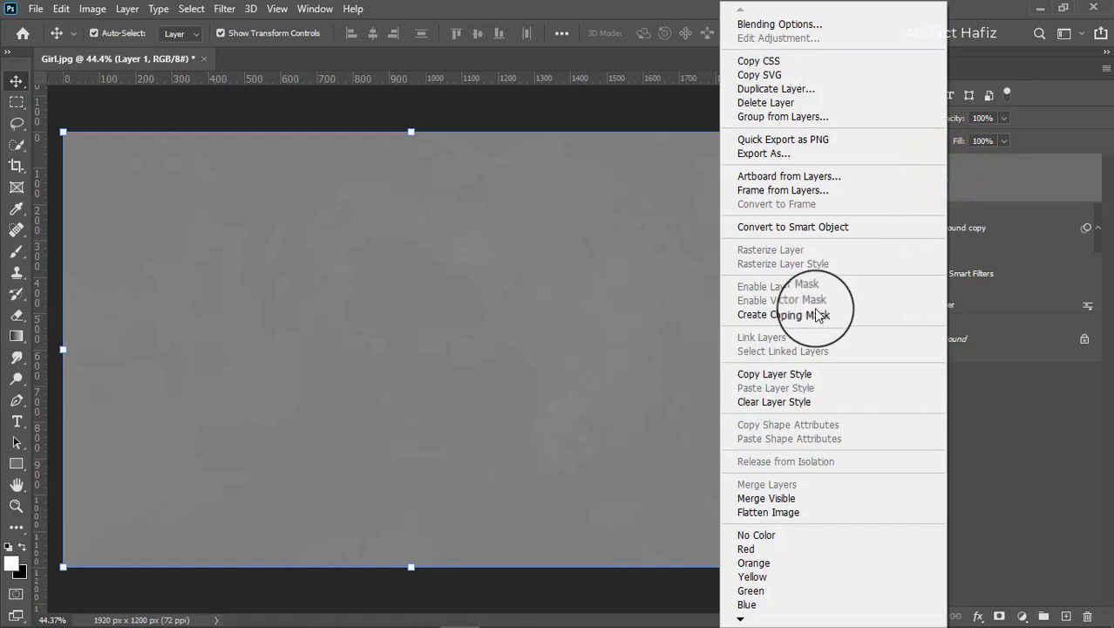
left_click(803, 228)
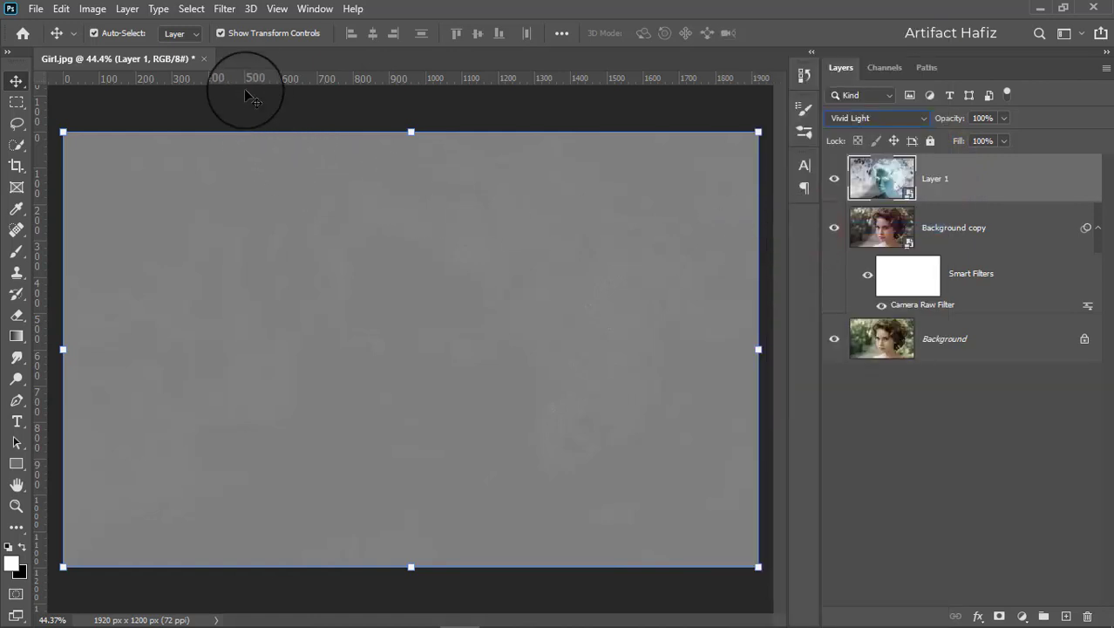
- Apply a High Pass filter with a radius of 7.8 pixels to Layer 1
left_click(224, 10)
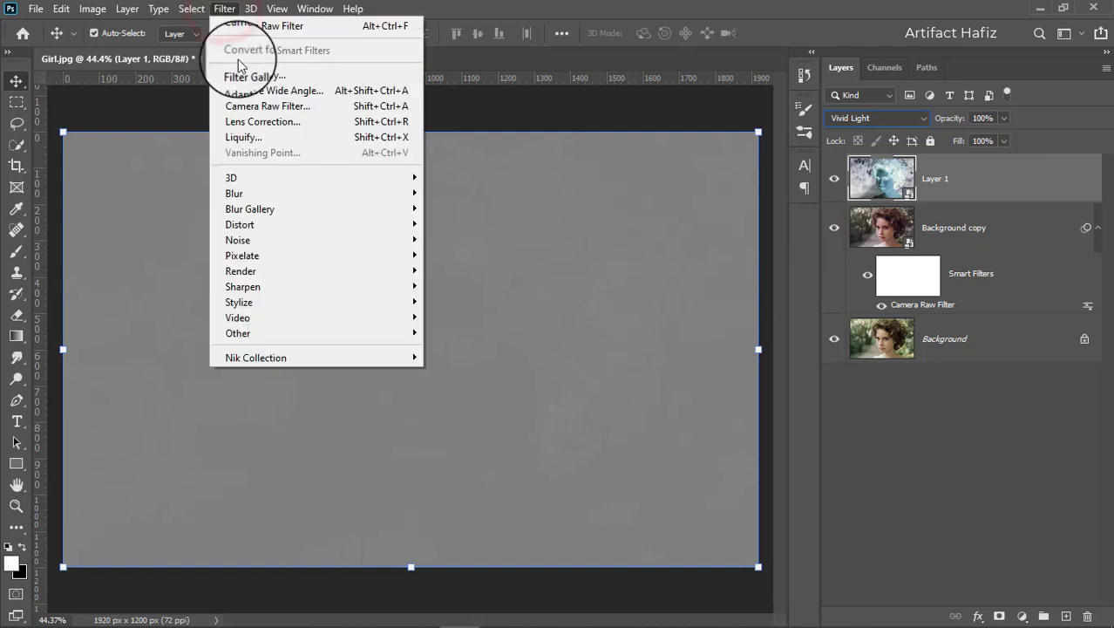
mouse_move(330, 333)
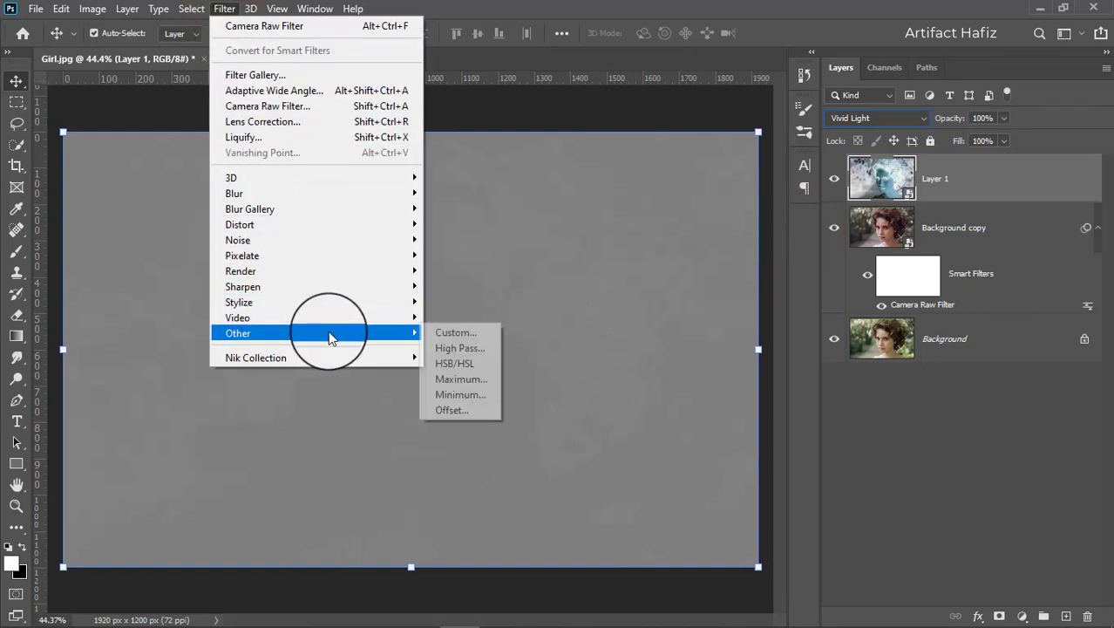
left_click(455, 350)
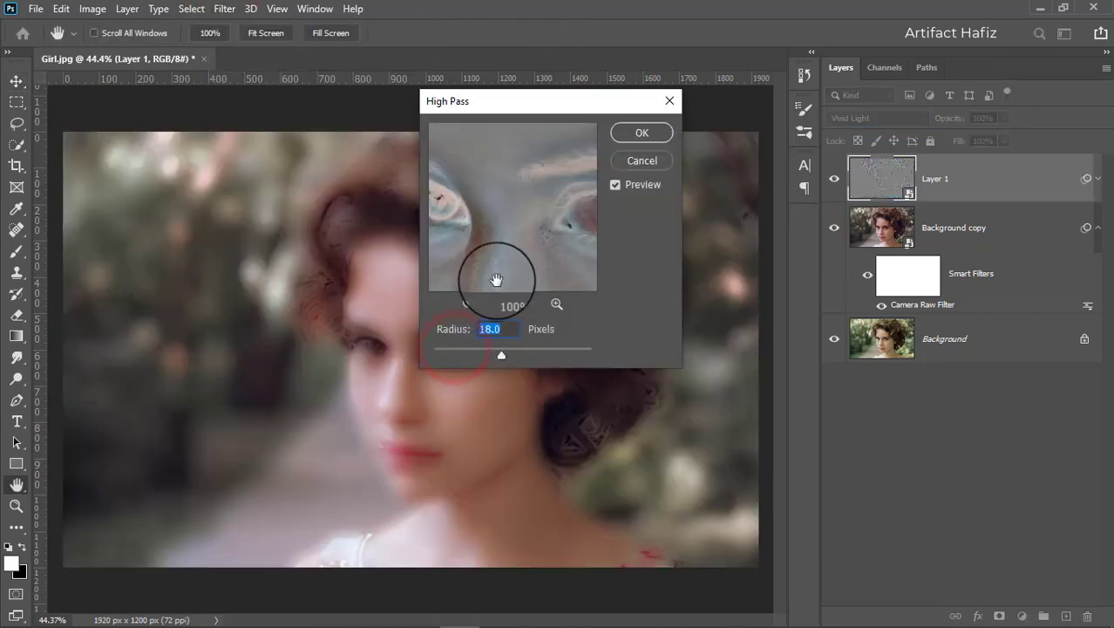
left_click(513, 104)
left_click_drag(512, 105, 717, 115)
left_click(706, 367)
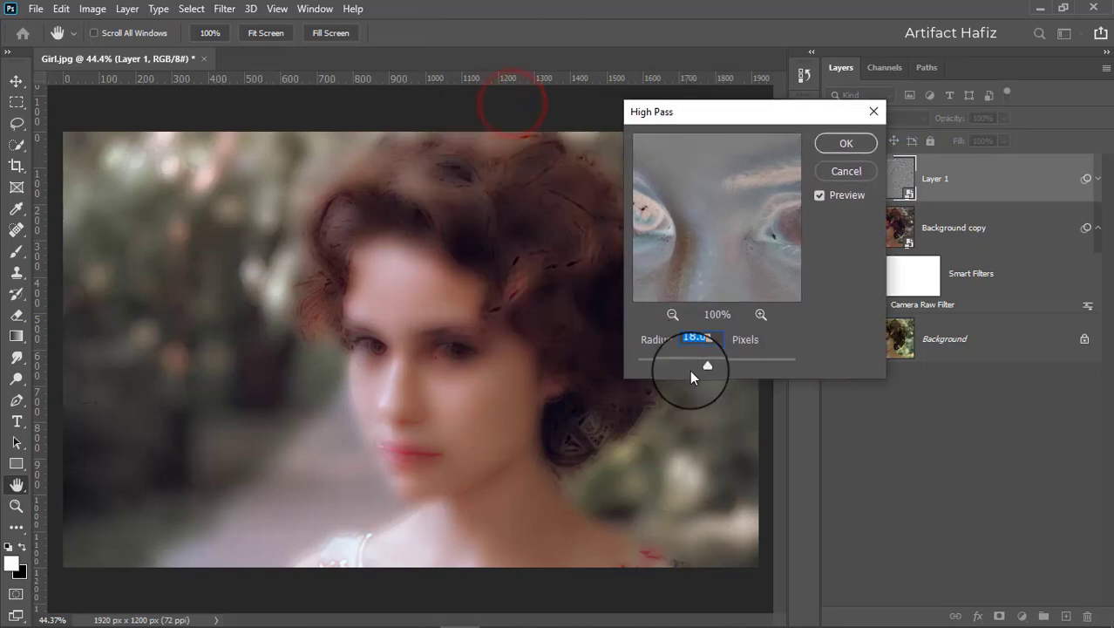
mouse_move(705, 370)
left_mouse_down()
mouse_move(678, 367)
mouse_move(692, 368)
left_mouse_up()
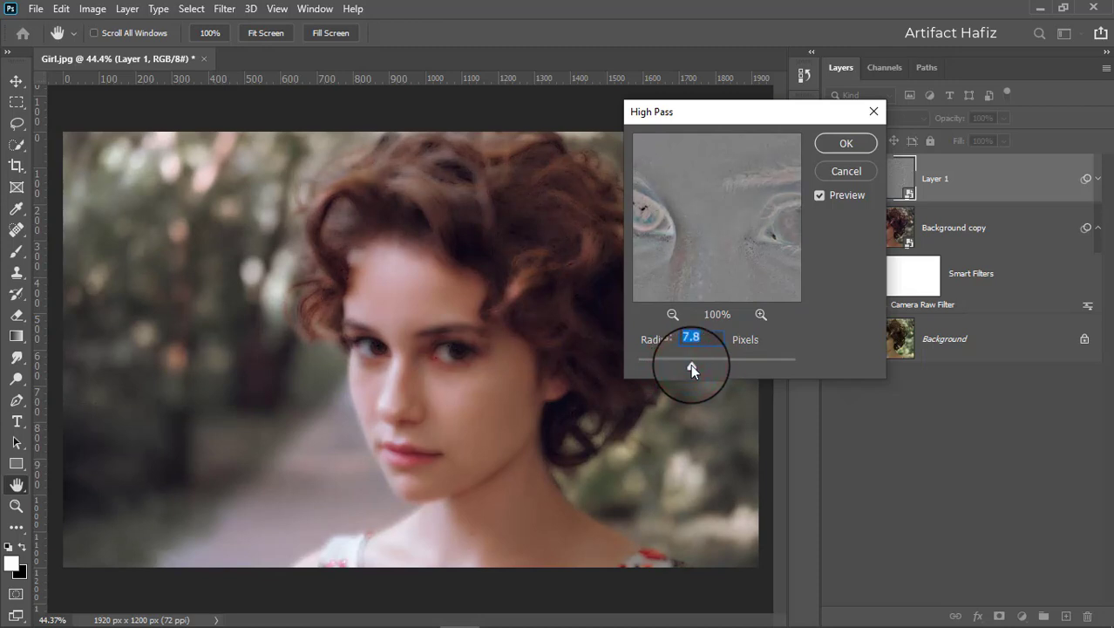
left_click(833, 143)
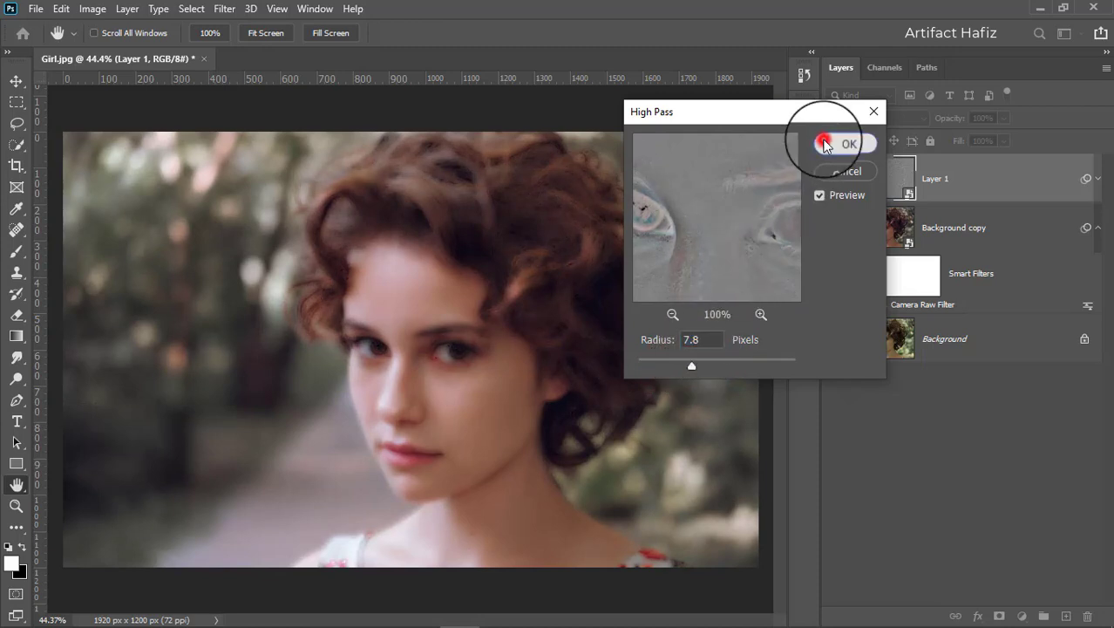
- Apply a Gaussian Blur with a radius of 2.6 pixels to Layer 1
left_click(225, 8)
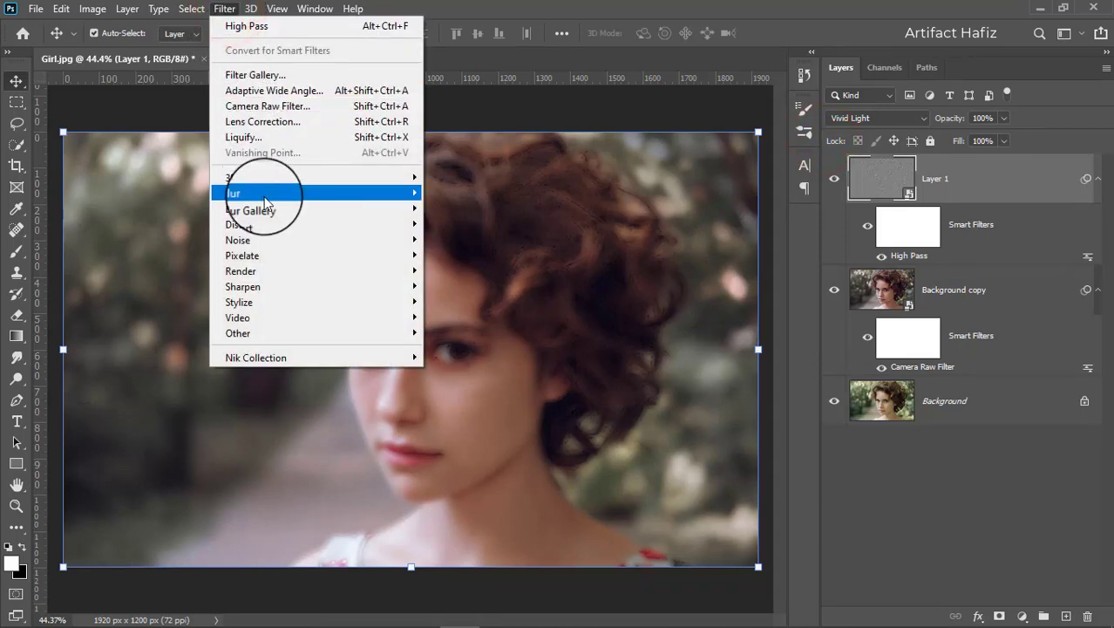
mouse_move(341, 202)
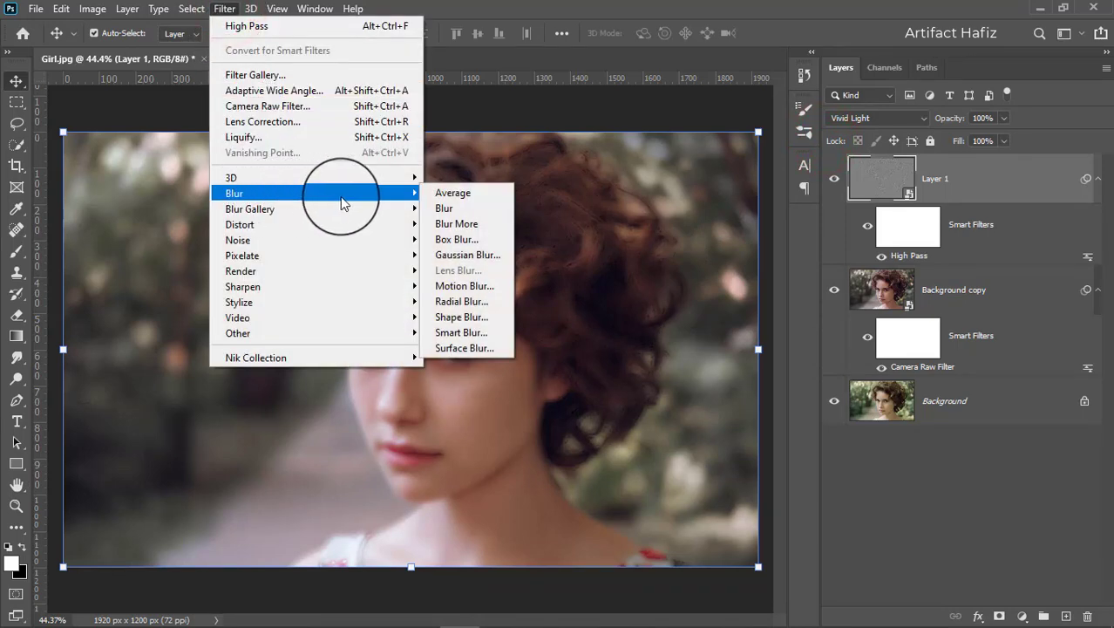
left_click(462, 253)
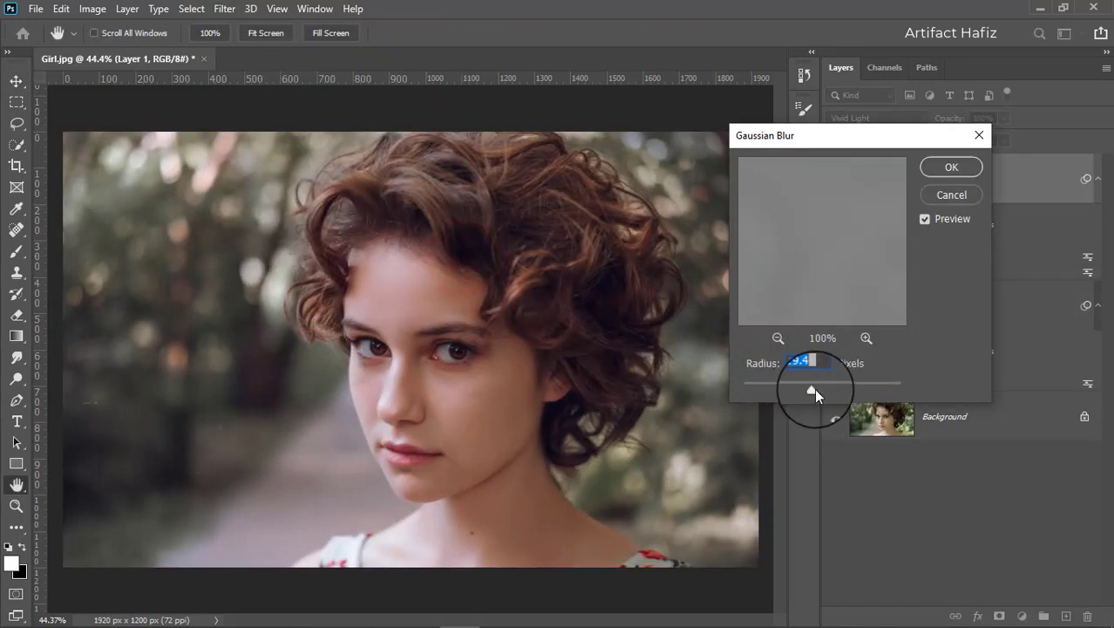
left_click_drag(812, 389, 762, 389)
left_click(938, 173)
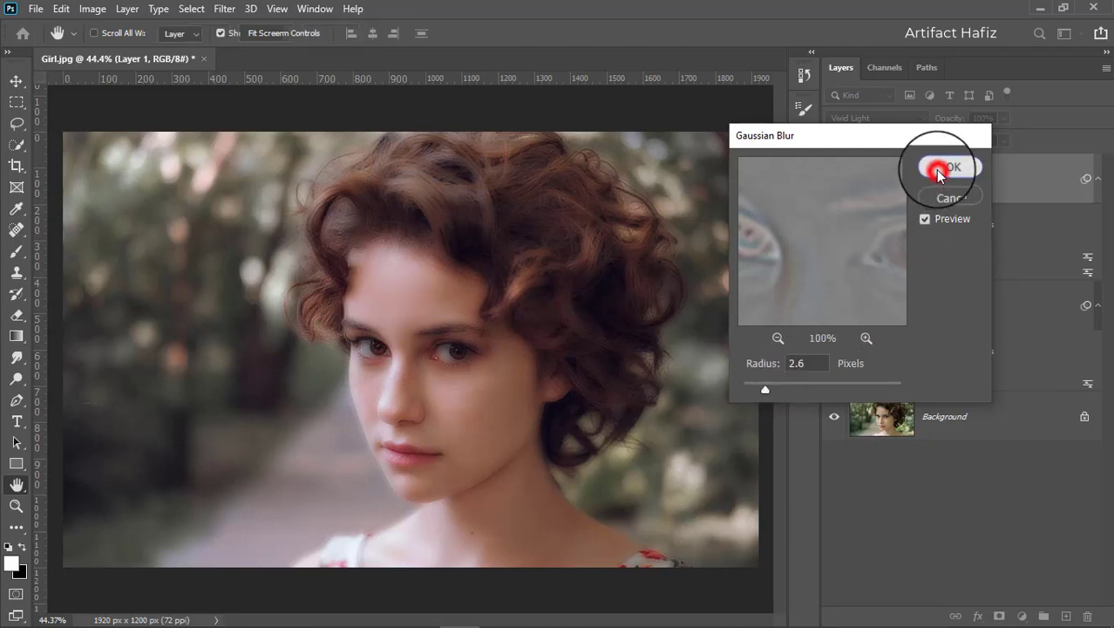
- Hide and reshow Layer 1 to compare the smoothed face with the unsmoothed skin up close
key("v")
scroll(416, 418, "up", 5)
scroll(419, 425, "down", 1)
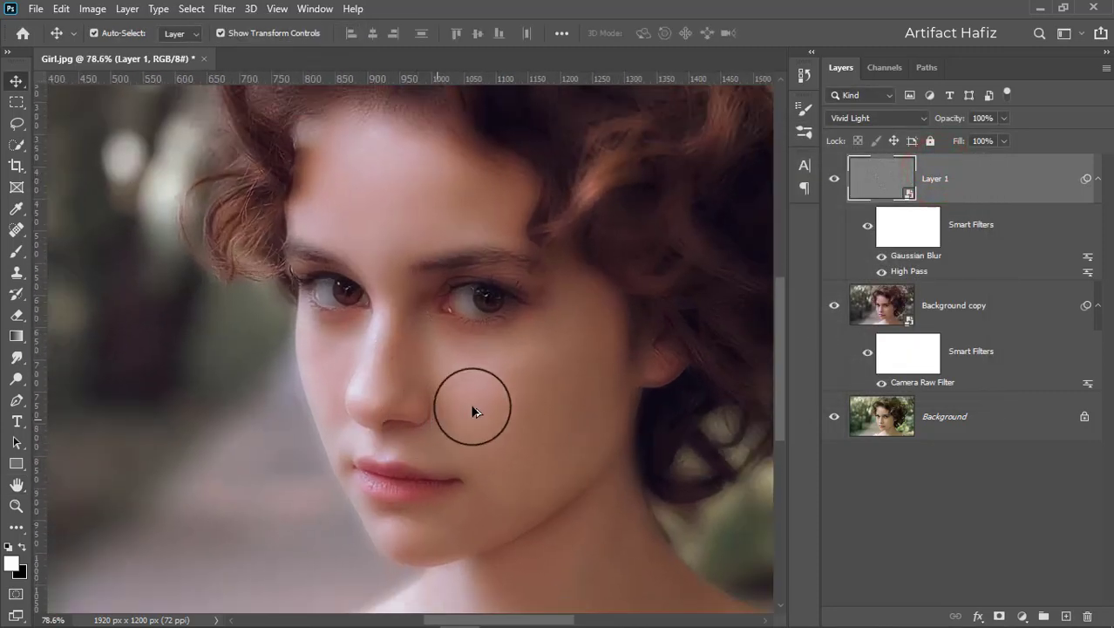
left_click(834, 180)
left_click(834, 181)
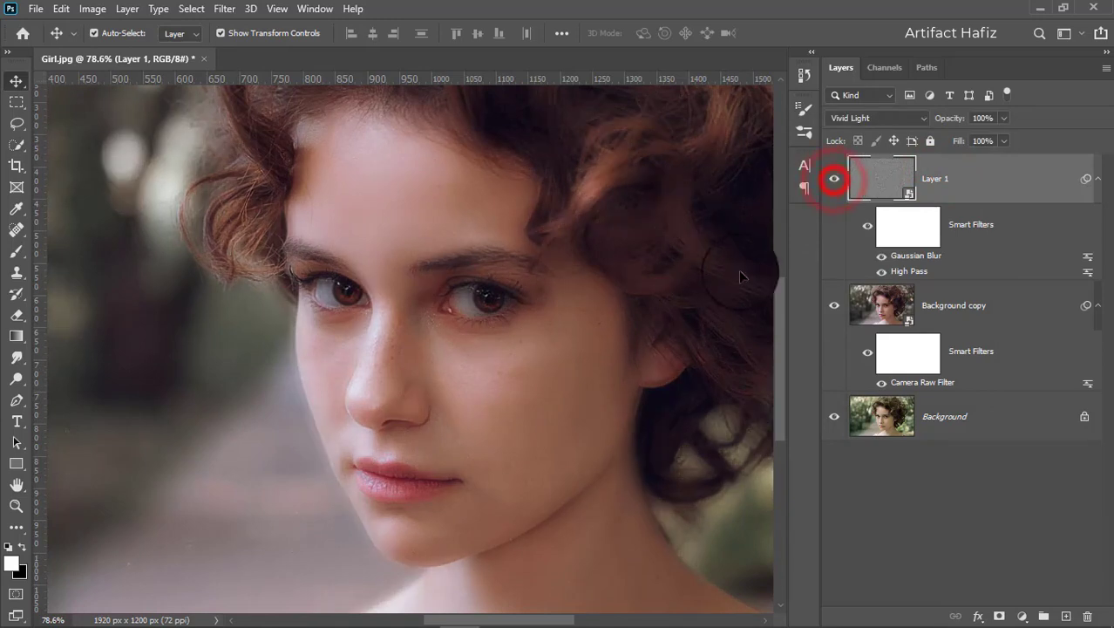
- Add a layer mask to Layer 1 and invert it to black
left_click(999, 615)
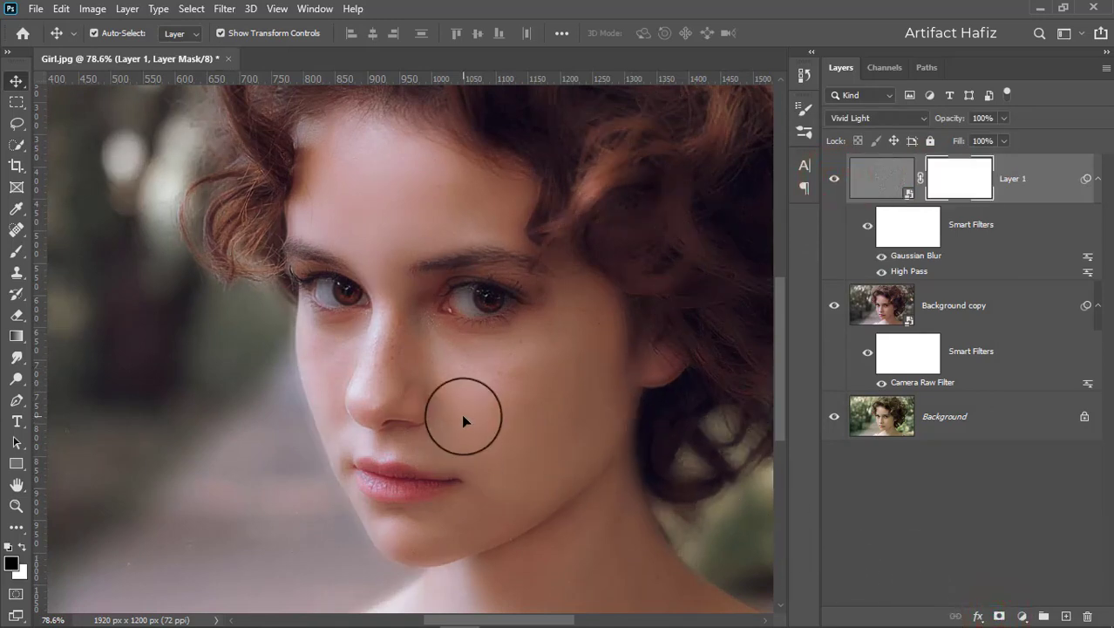
key("ctrl+i")
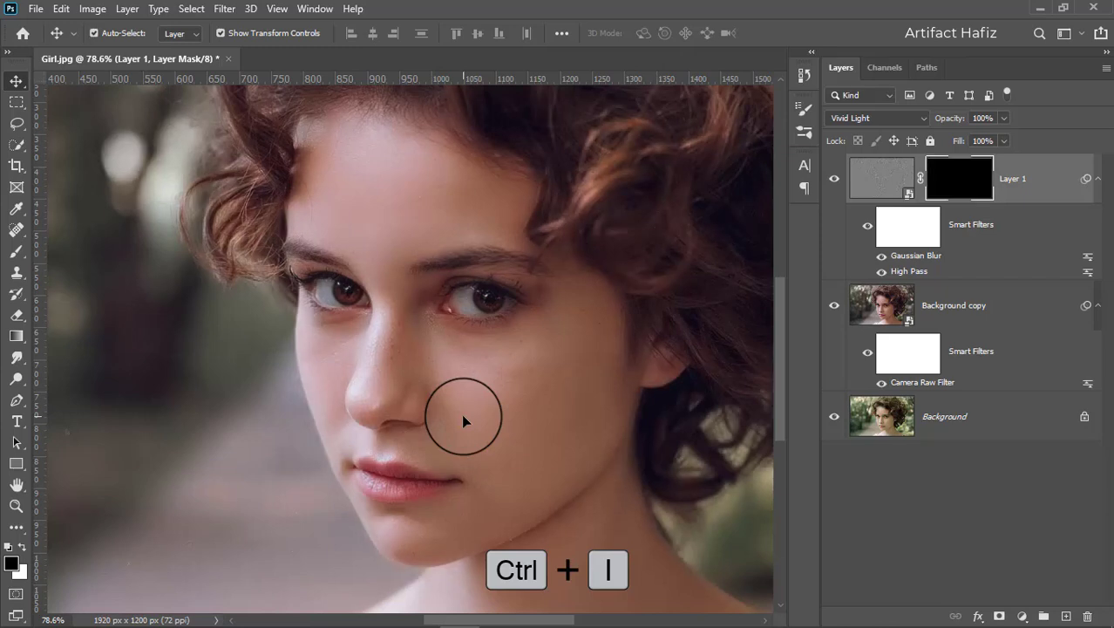
- Paint white on Layer 1's mask over the near cheek with a 90 px brush to reveal the smoothing
left_click(15, 251)
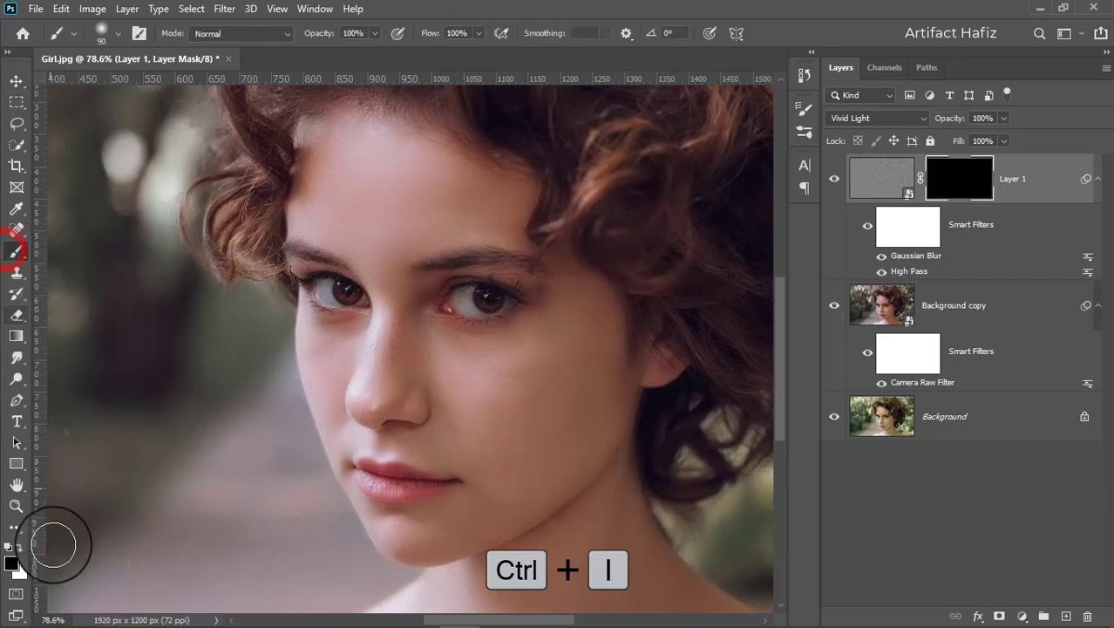
left_click(557, 338)
mouse_move(500, 412)
left_mouse_down()
mouse_move(497, 380)
mouse_move(467, 367)
left_mouse_up()
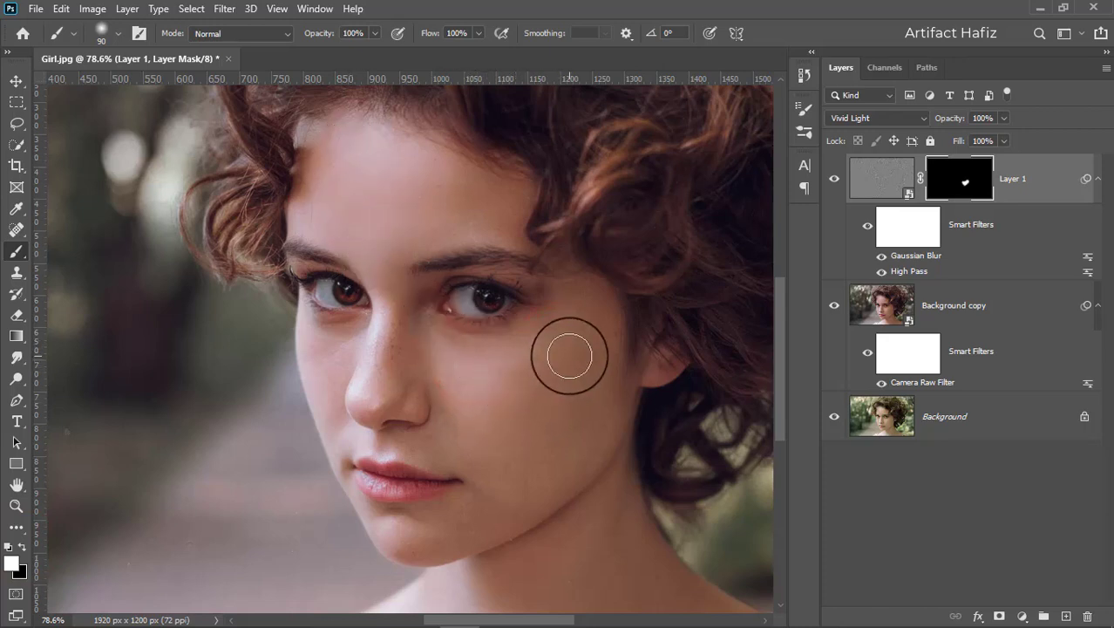
left_click_drag(562, 373, 580, 370)
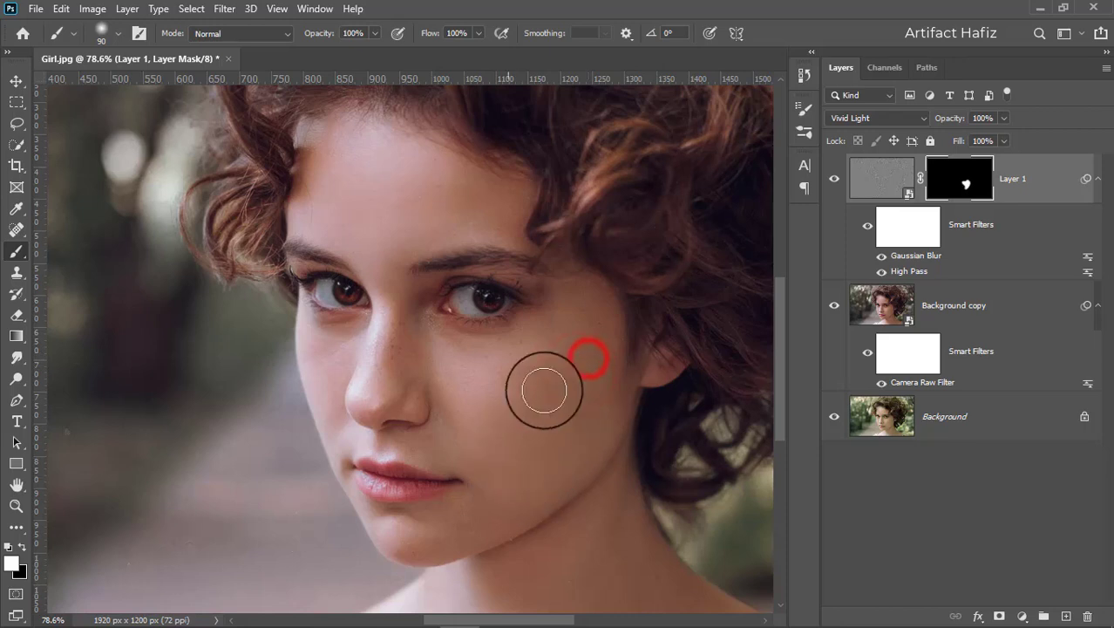
left_click(570, 356)
left_click(465, 378)
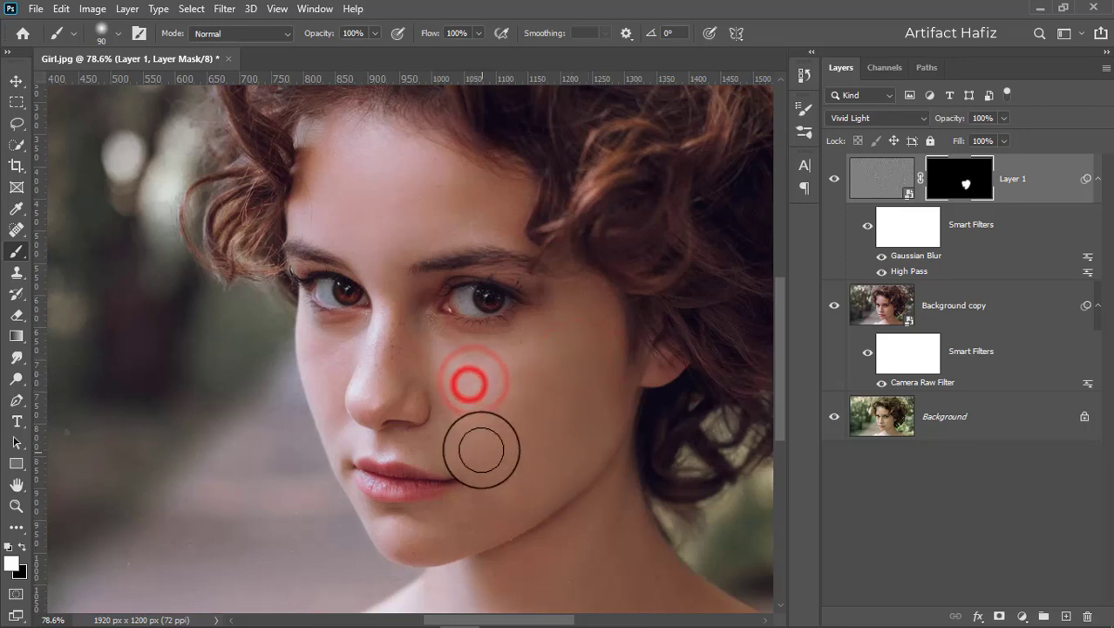
left_click(528, 370)
left_click(473, 363)
left_click(454, 353)
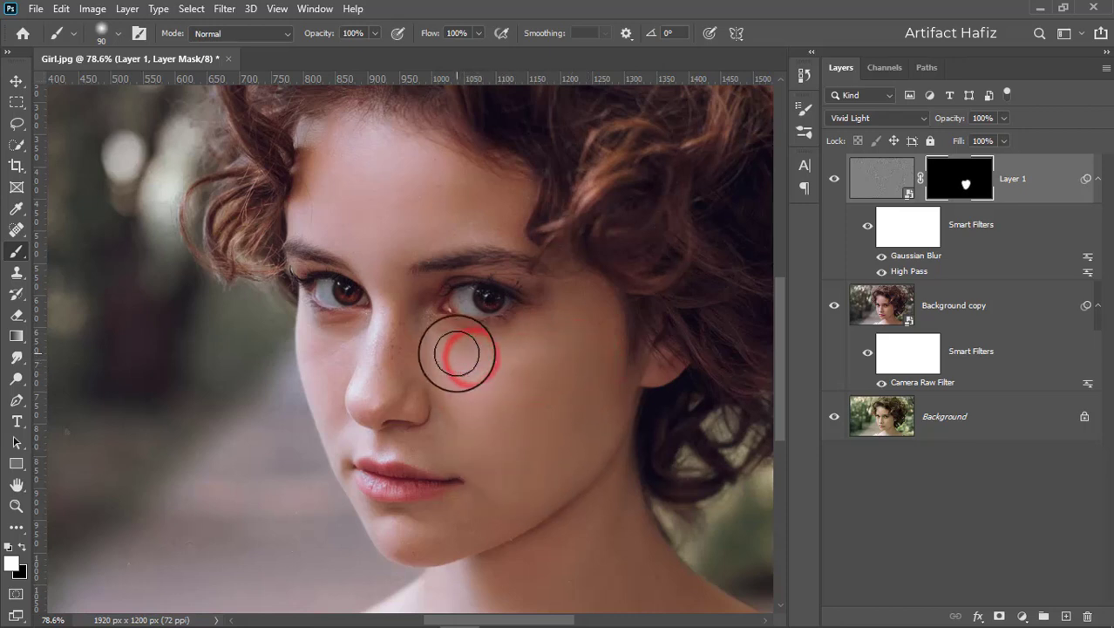
- Reduce the brush to 50 px and paint white below the inner corner of the near eye
key("bracketleft")
key("bracketleft")
key("bracketleft")
key("bracketleft")
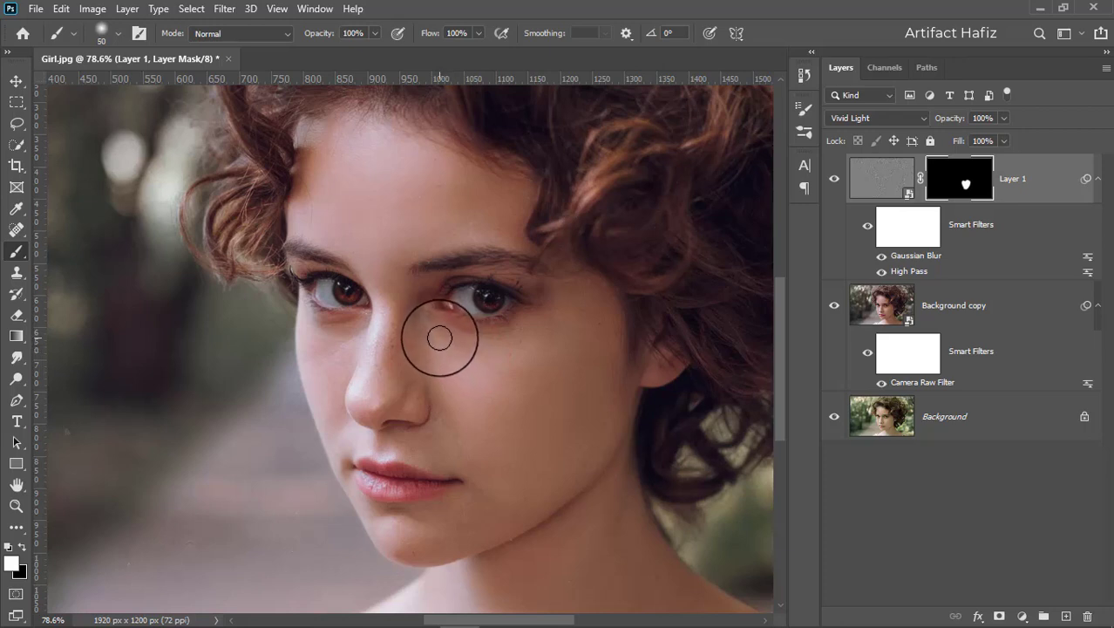
left_click(441, 340)
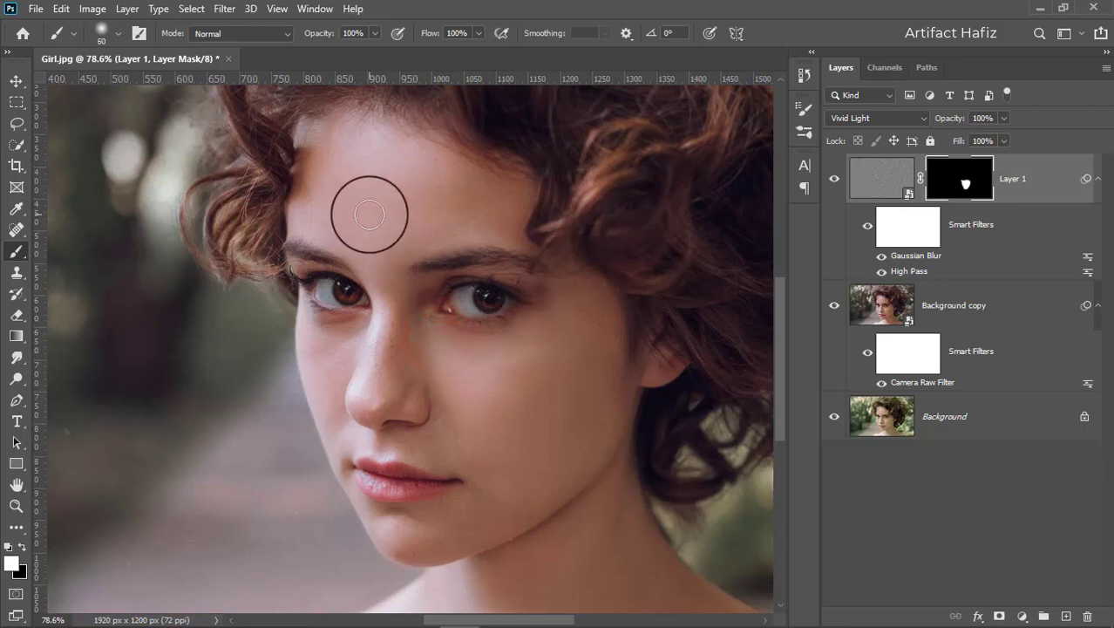
- Paint white on the mask over the forehead and between the eyebrows, adjusting the brush size down to 70 px
key("bracketright")
key("bracketright")
key("bracketright")
key("bracketright")
key("bracketright")
left_click_drag(338, 164, 437, 196)
key("bracketleft")
key("bracketleft")
key("bracketleft")
left_click(308, 206)
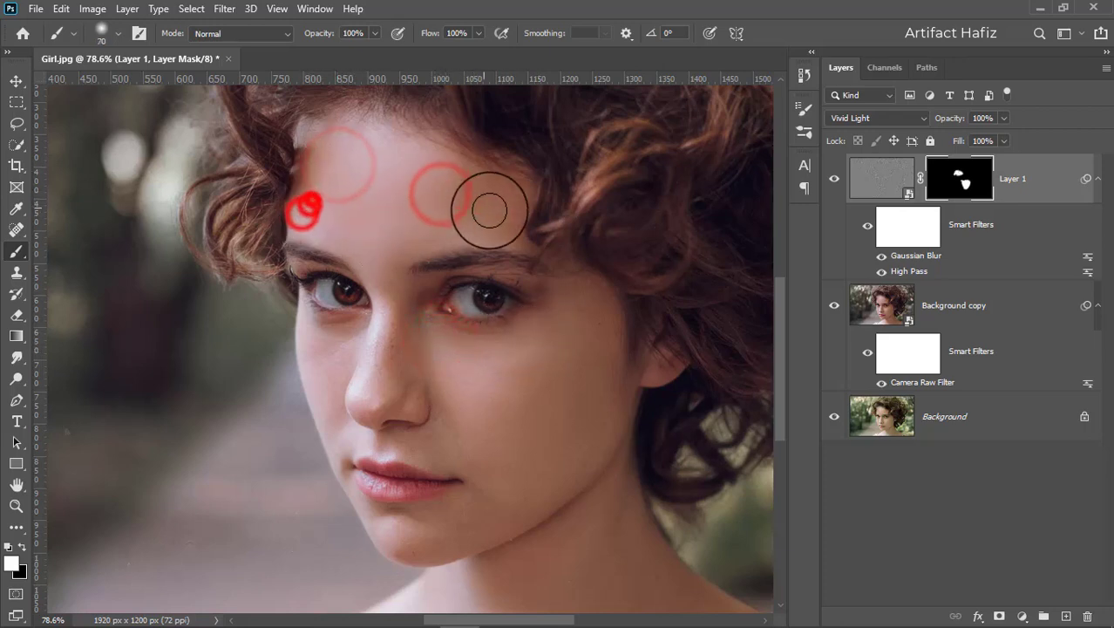
left_click(338, 216)
mouse_move(380, 232)
left_mouse_down()
mouse_move(375, 279)
mouse_move(376, 251)
left_mouse_up()
left_click(375, 251)
- Paint white on the mask over the far cheek, chin, lower near cheek and upper lip area, reducing the brush to 50 px
left_click(315, 353)
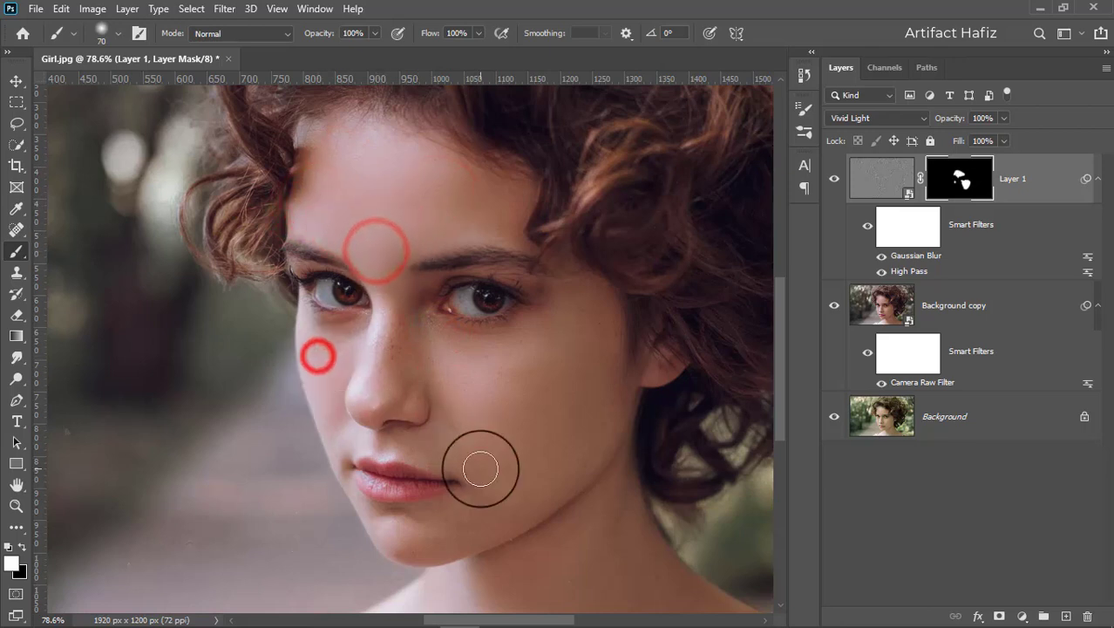
left_click(396, 532)
key("bracketleft")
key("bracketleft")
left_click(473, 497)
left_click(523, 401)
left_click(514, 428)
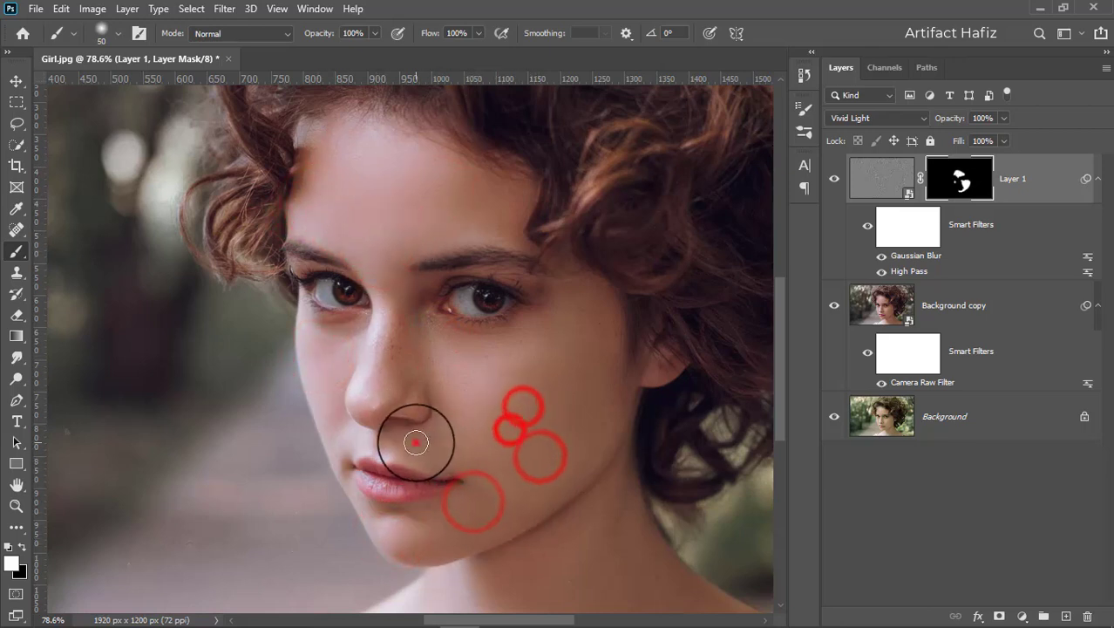
mouse_move(428, 448)
left_mouse_down()
mouse_move(470, 462)
mouse_move(451, 428)
left_mouse_up()
- Reduce the brush to 35 px and paint white on the mask over the far cheek below the eye
scroll(335, 471, "up", 5)
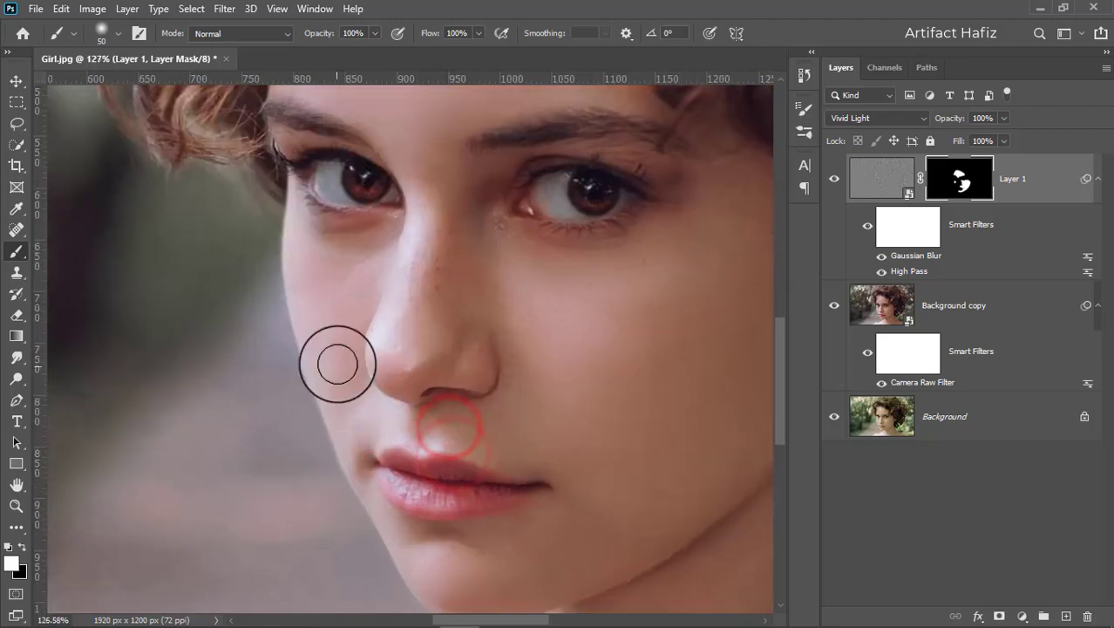
key("bracketleft")
key("bracketleft")
key("bracketleft")
left_click(347, 290)
left_click(361, 279)
left_click(319, 269)
- Paint white on the mask along the nose bridge, over the nose tip and beside the nose
left_click(426, 218)
left_click(392, 330)
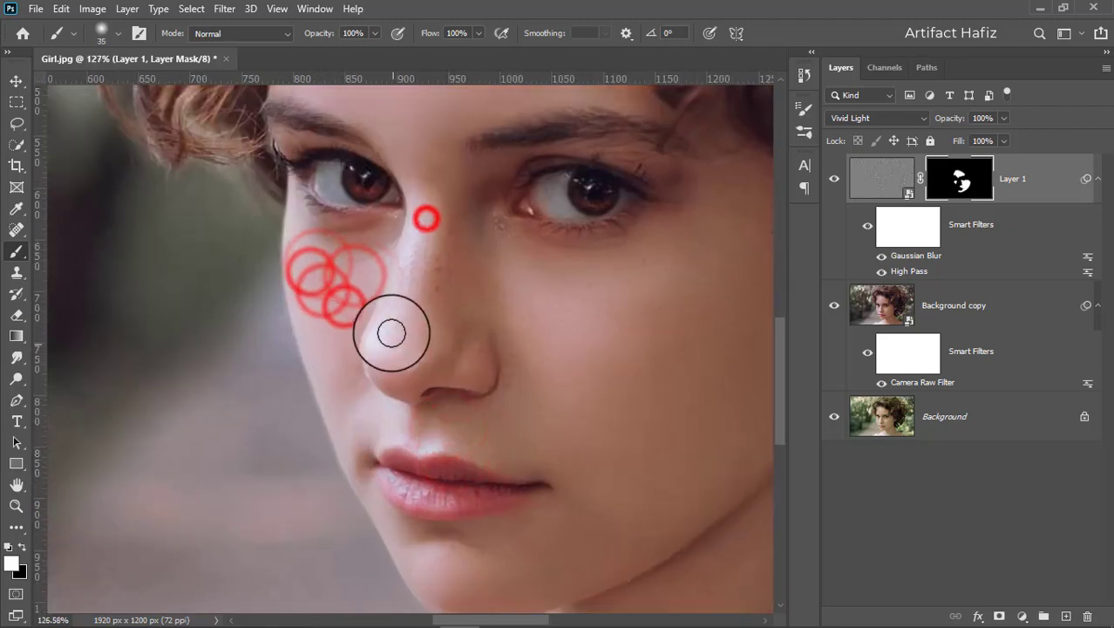
left_click(381, 357)
left_click(416, 349)
left_click(447, 244)
left_click(510, 294)
- Paint white on the Layer 1 mask between the nose and upper lip, below the mouth corner, on the chin and beside the nostril
left_click(467, 423)
left_click(493, 422)
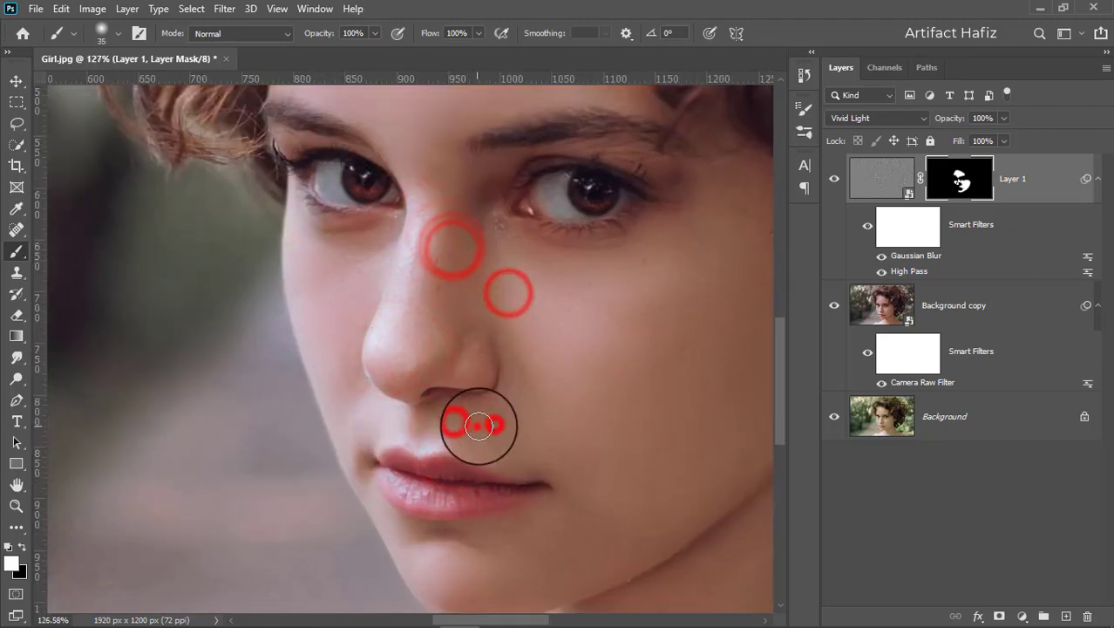
left_click(530, 530)
left_click(473, 578)
left_click_drag(497, 566, 376, 427)
scroll(376, 426, "down", 3)
scroll(405, 428, "up", 3)
left_click(443, 342)
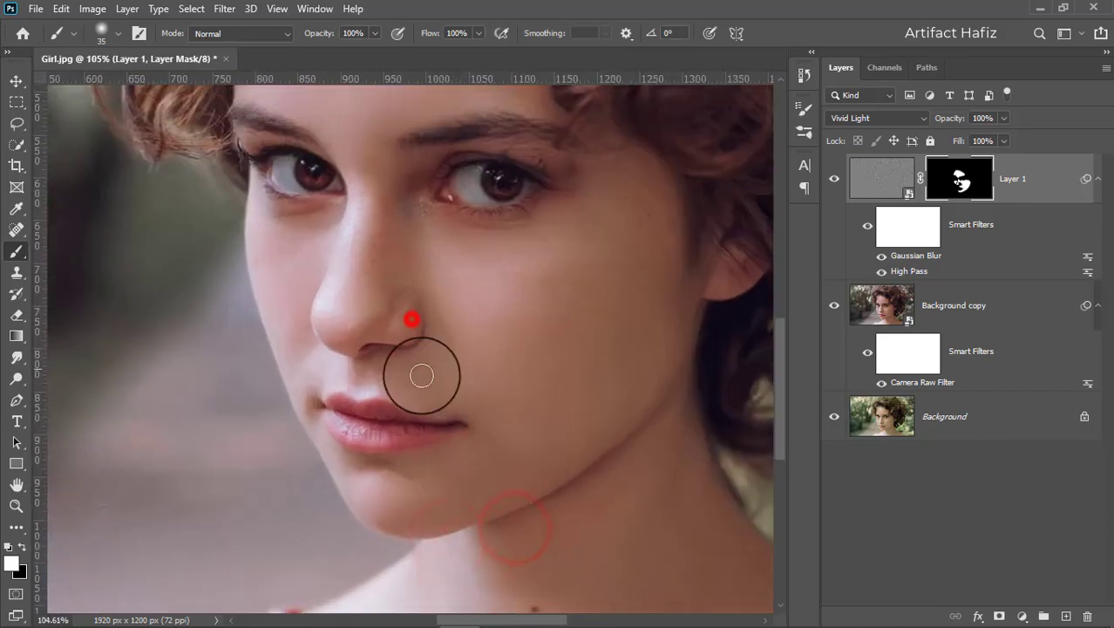
- Switch to black and paint on the Layer 1 mask along the smile line between the nostril and the mouth corner
key("x")
left_click(443, 333)
left_click(437, 315)
left_click(473, 386)
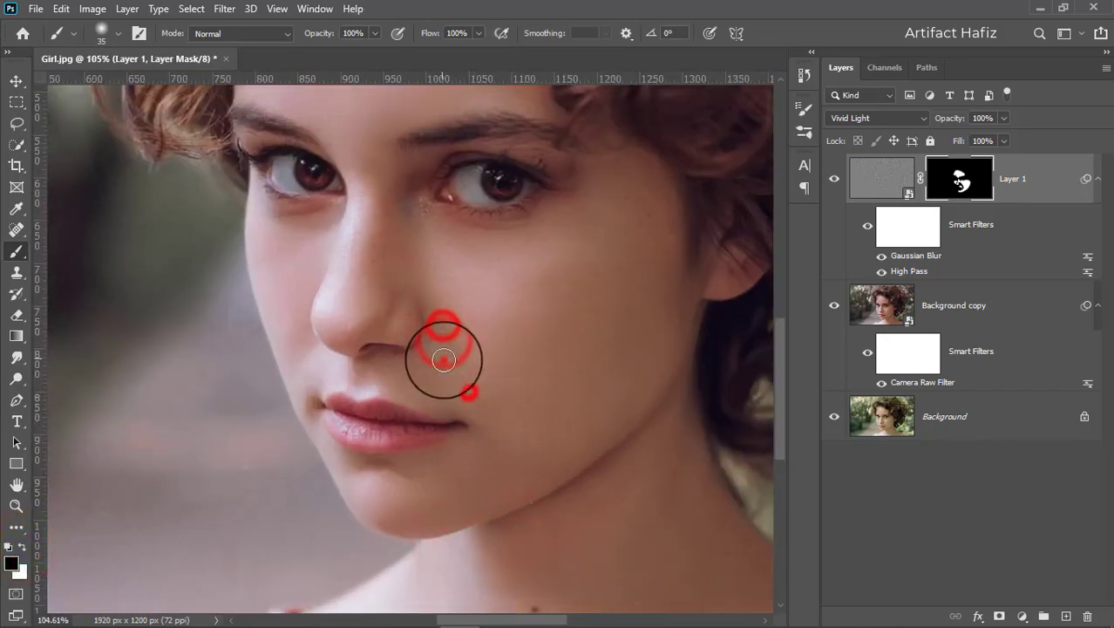
left_click(443, 356)
scroll(515, 386, "down", 4)
scroll(444, 427, "up", 4)
- Switch back to white and paint on the Layer 1 mask beside the upper nose bridge, over the near temple and the outer cheek
left_click(22, 546)
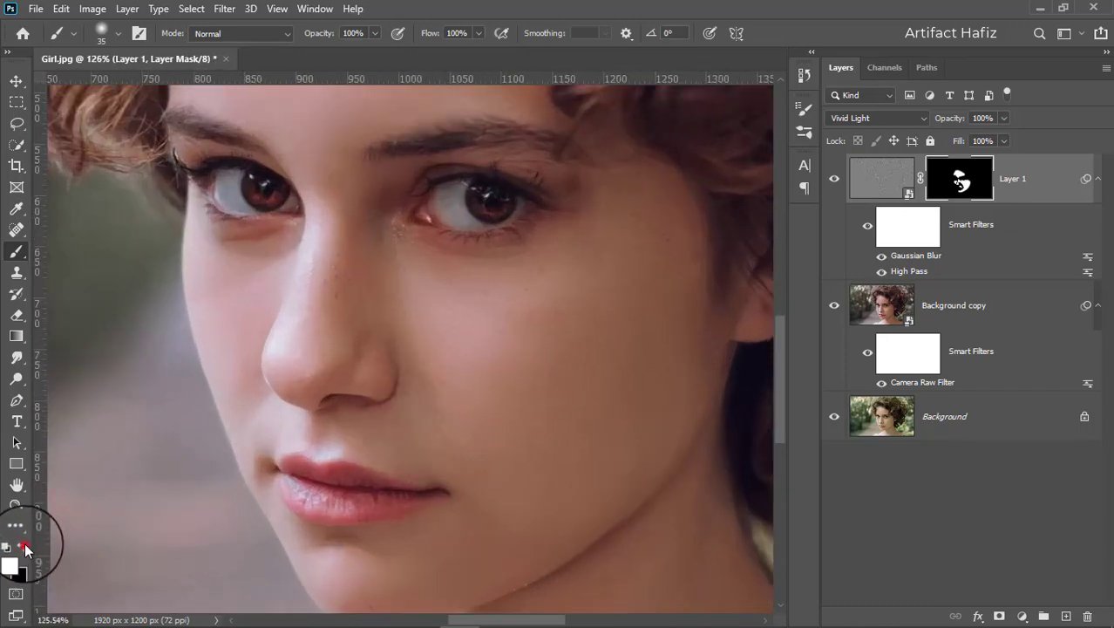
left_click(375, 218)
left_click(381, 193)
left_click(643, 186)
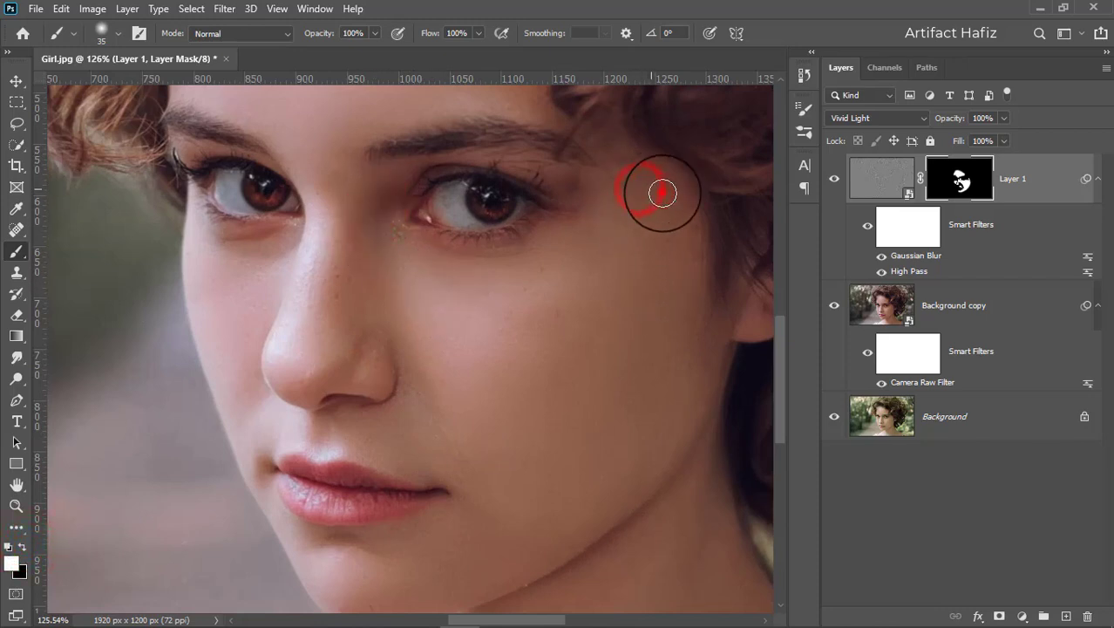
left_click(655, 253)
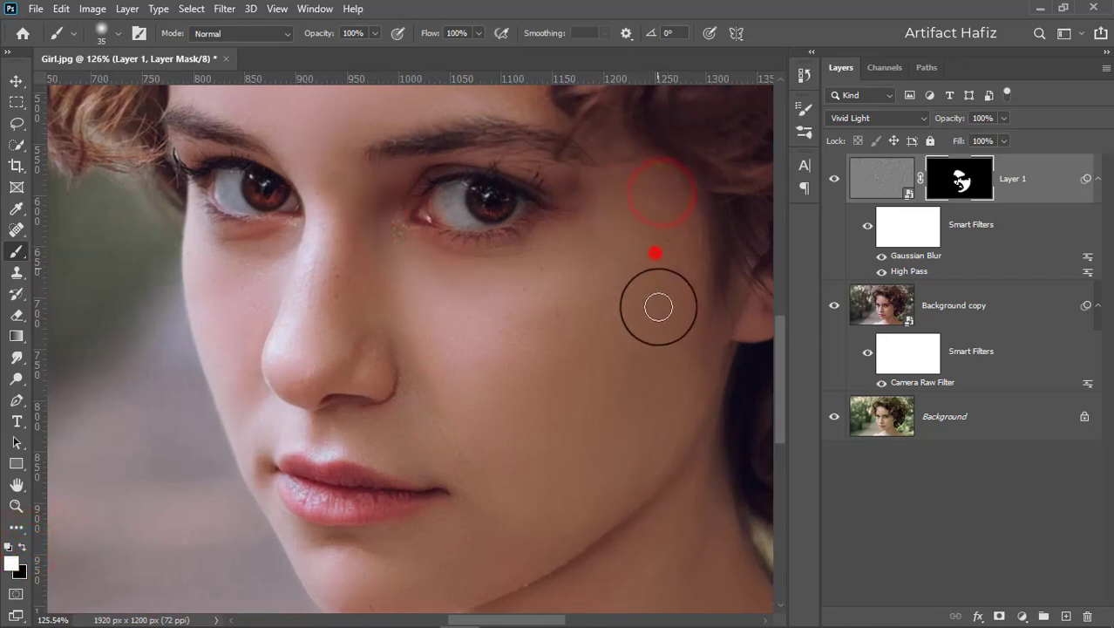
- Compare the face with the skin-smoothing Layer 1 hidden and shown
left_click(834, 179)
left_click(834, 180)
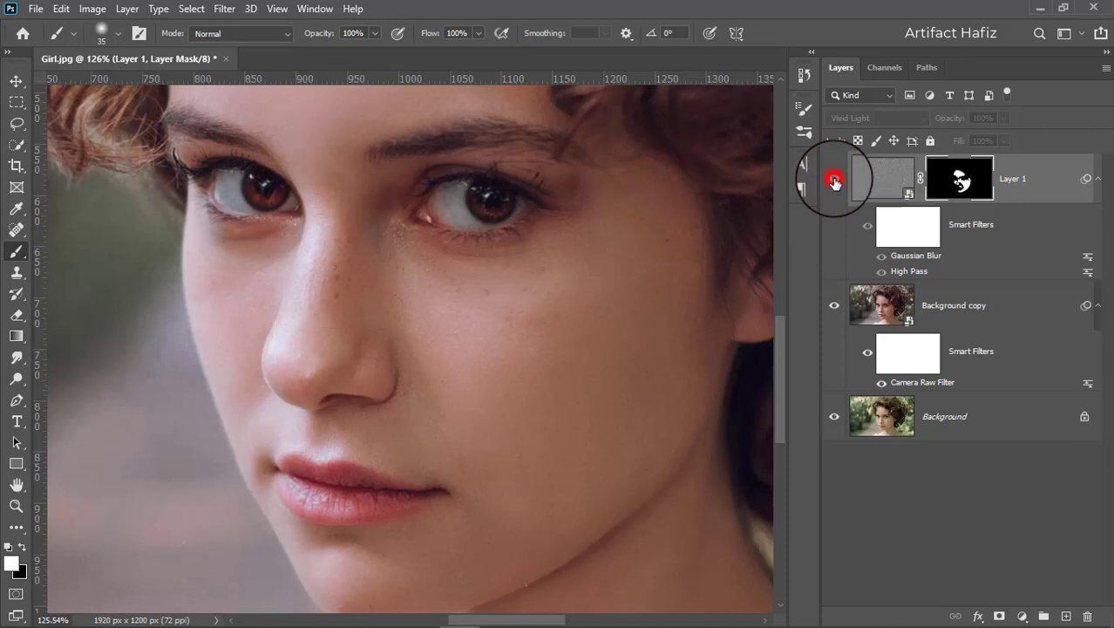
left_click(834, 180)
left_click(835, 180)
scroll(595, 299, "down", 2)
left_click_drag(579, 294, 568, 360)
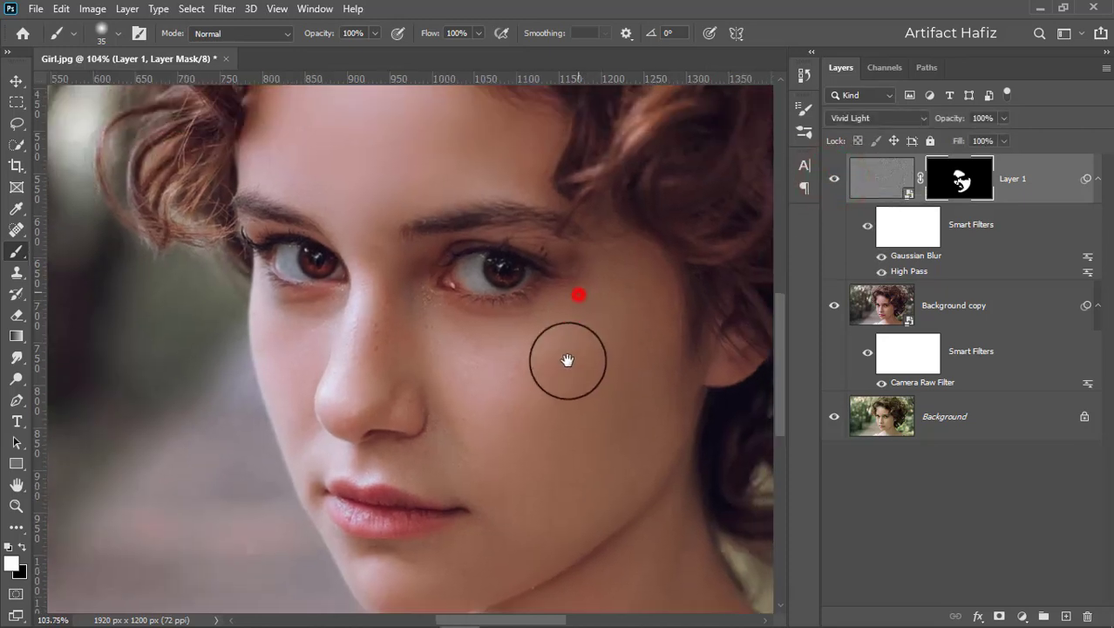
left_click(834, 181)
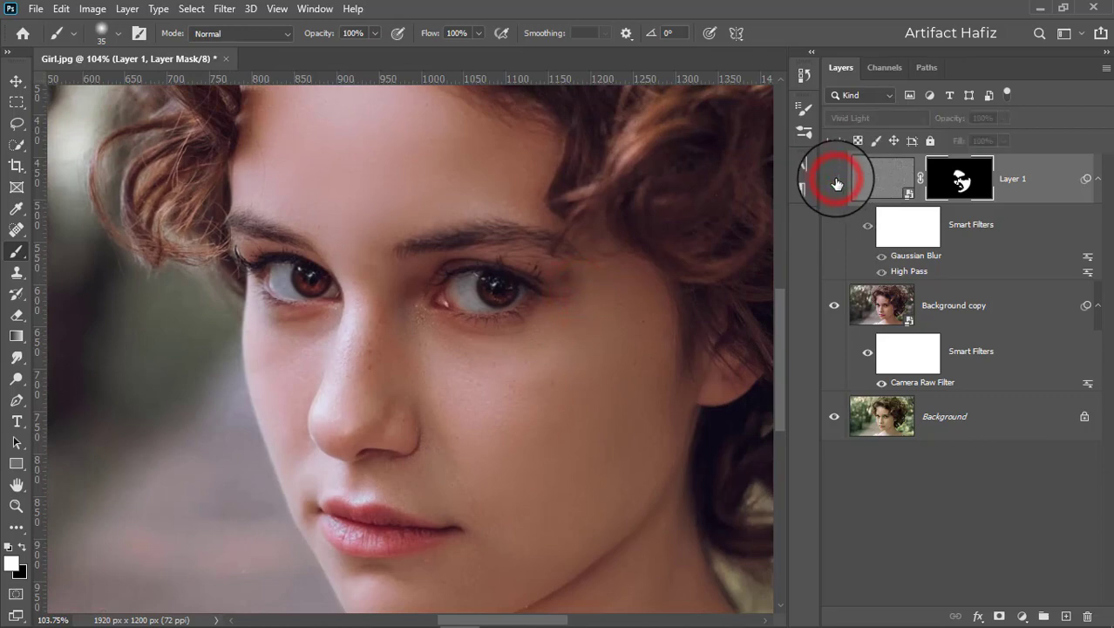
left_click(834, 181)
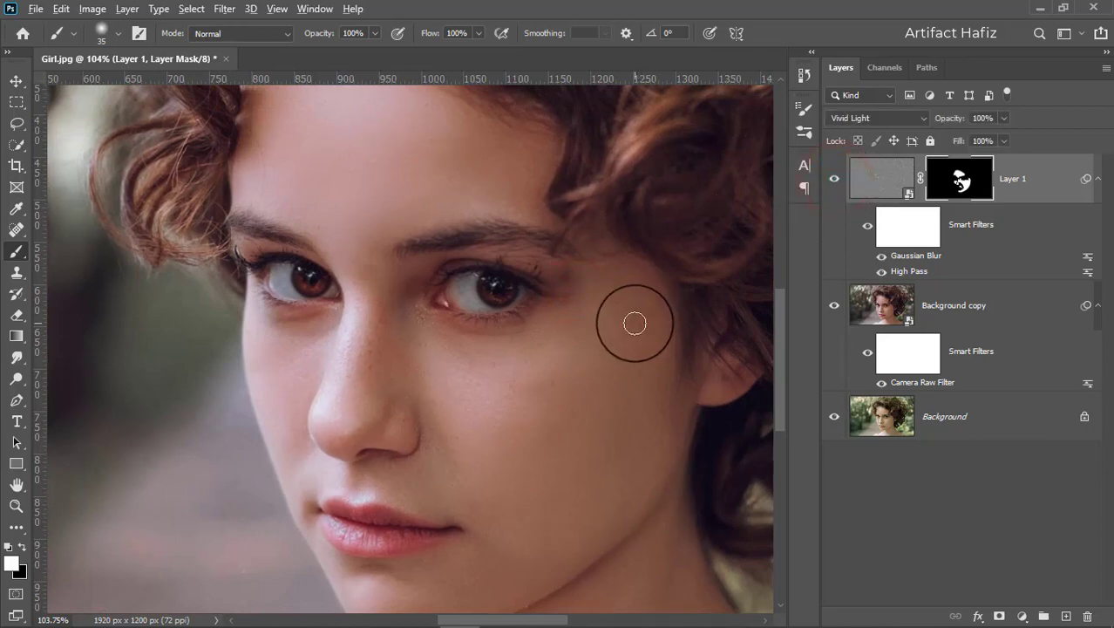
- Add a Color Balance adjustment above Layer 1 and set its midtones to Cyan–Red +2, Magenta–Green -4 and Yellow–Blue +2
scroll(639, 319, "down", 2)
scroll(639, 319, "down", 3)
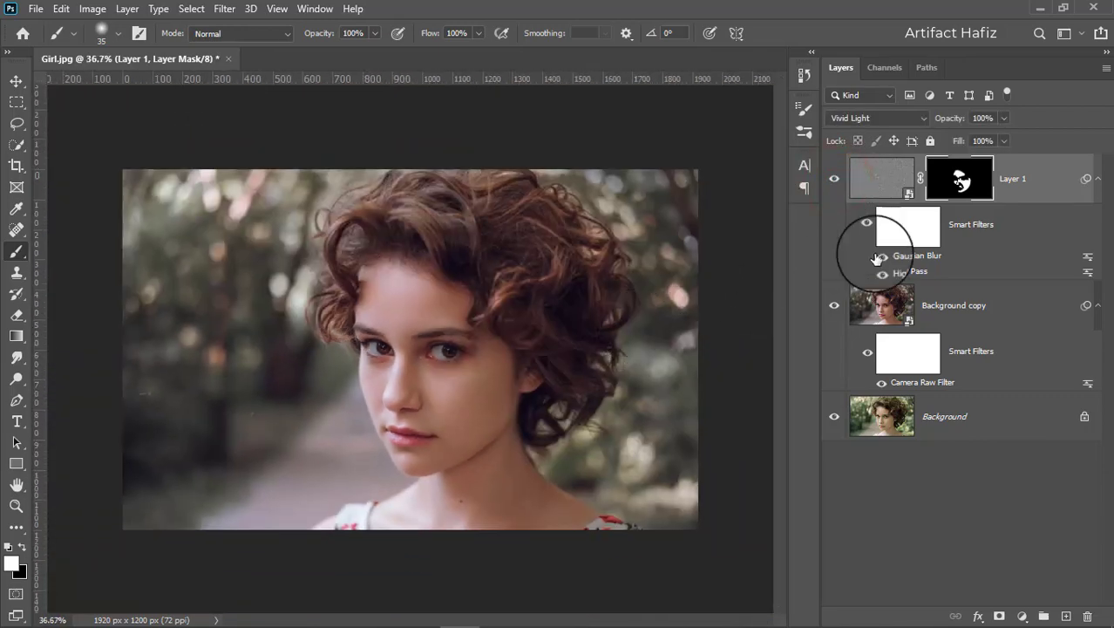
left_click(1033, 178)
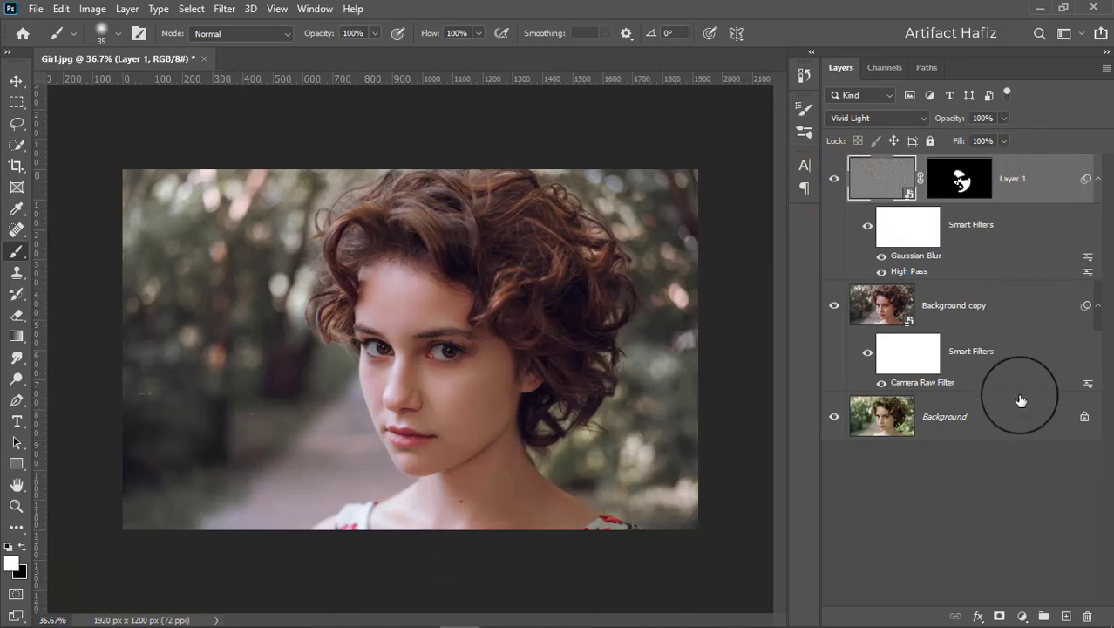
left_click(1022, 616)
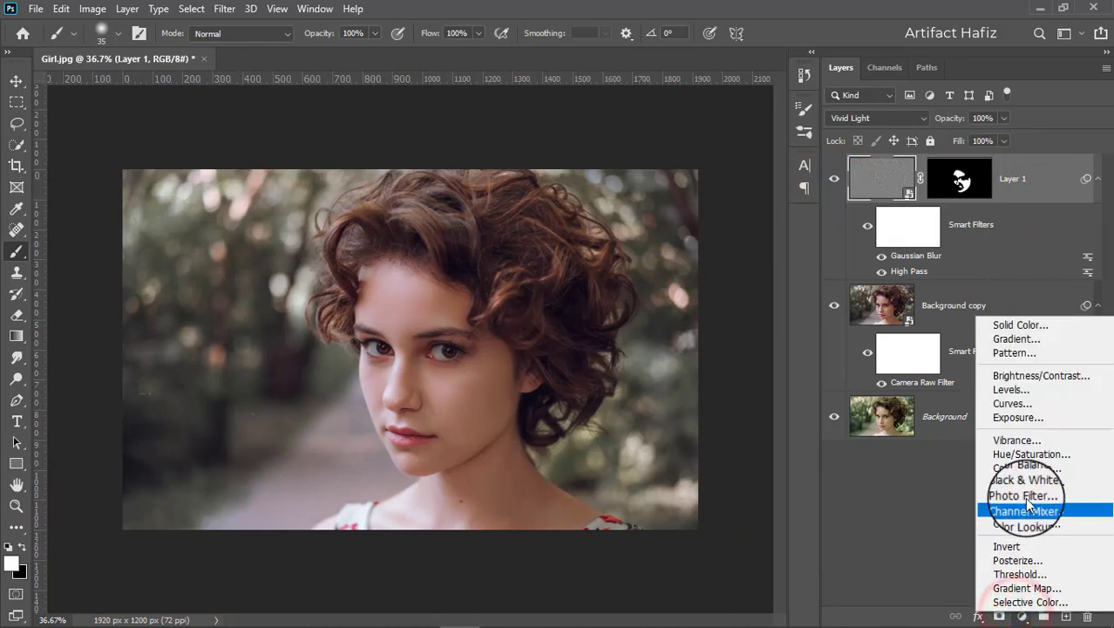
left_click(1022, 468)
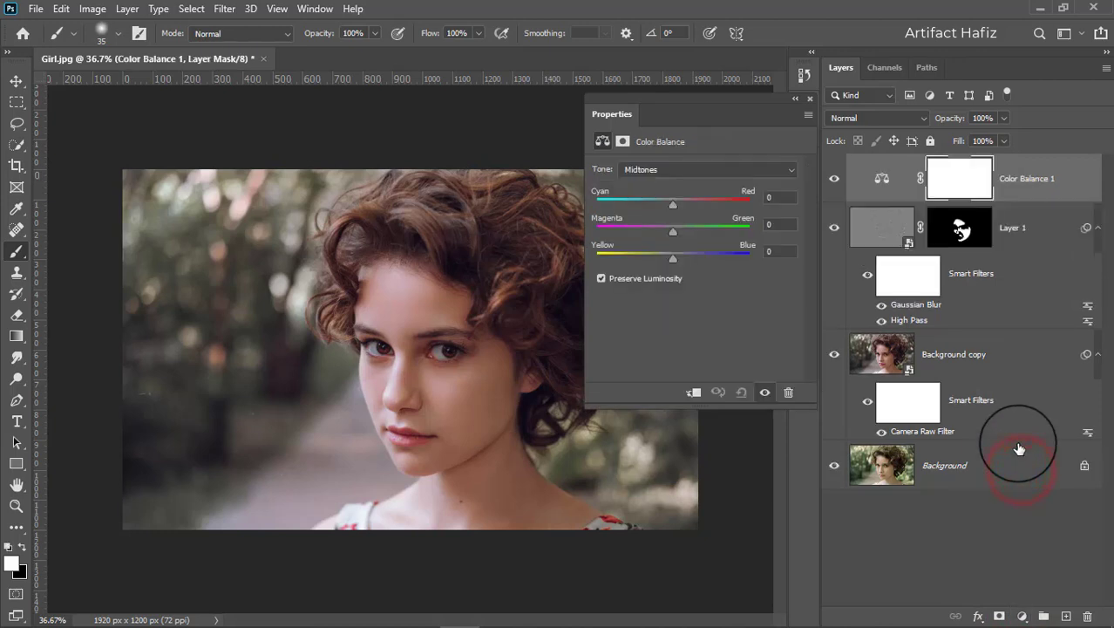
left_click_drag(672, 210, 674, 259)
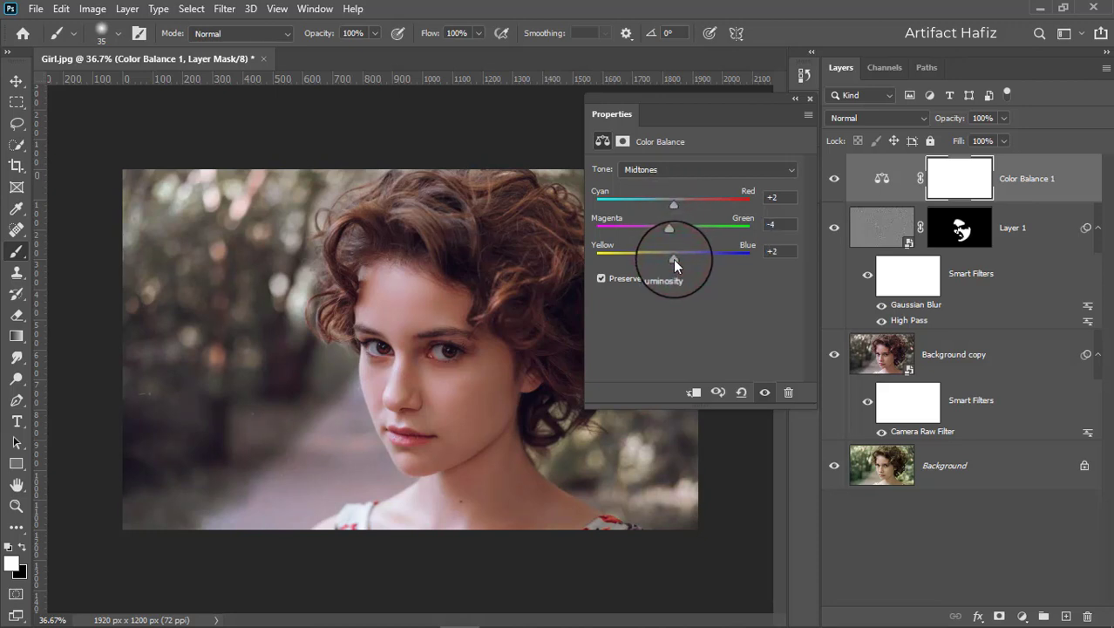
- Set the Color Balance shadows to Cyan–Red +1, Magenta–Green +2 and Yellow–Blue -1
left_click(685, 169)
left_click(686, 181)
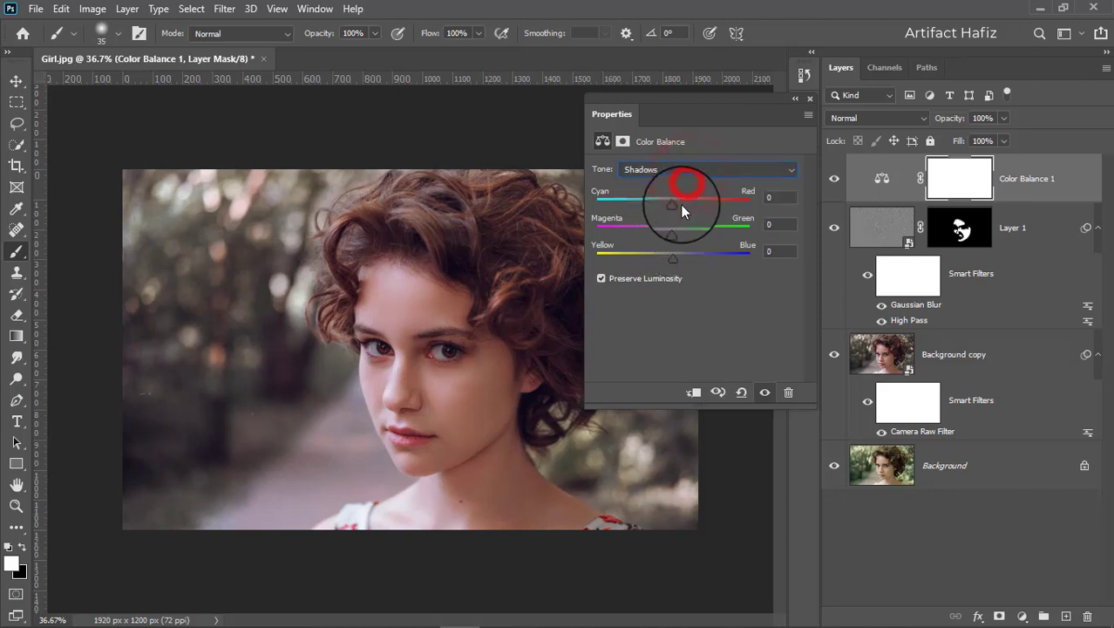
left_click_drag(672, 207, 674, 205)
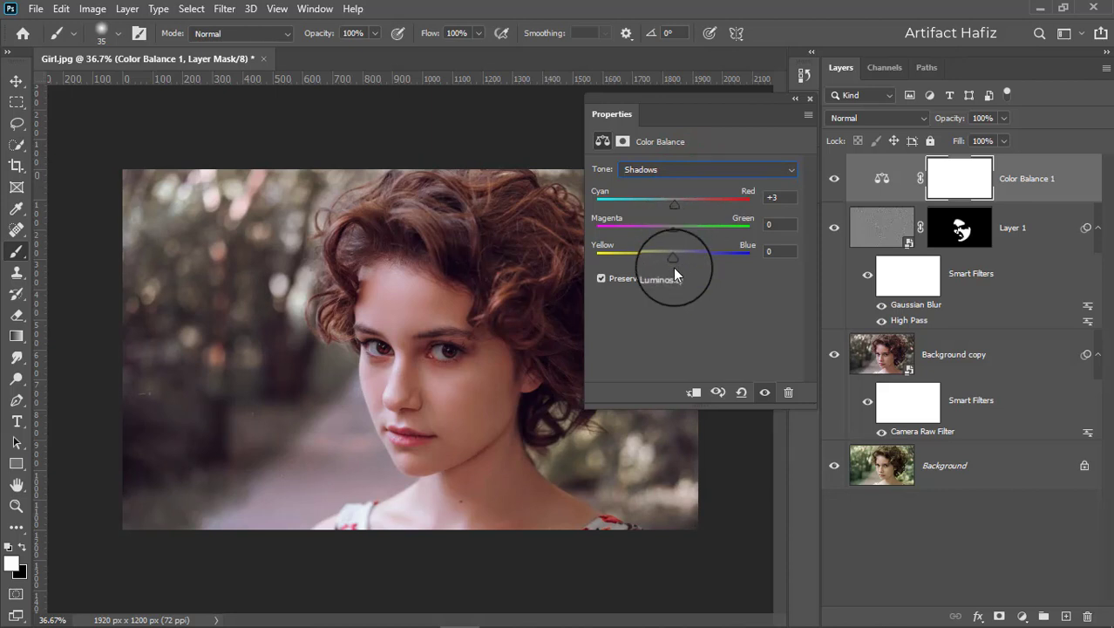
left_click_drag(673, 262, 671, 256)
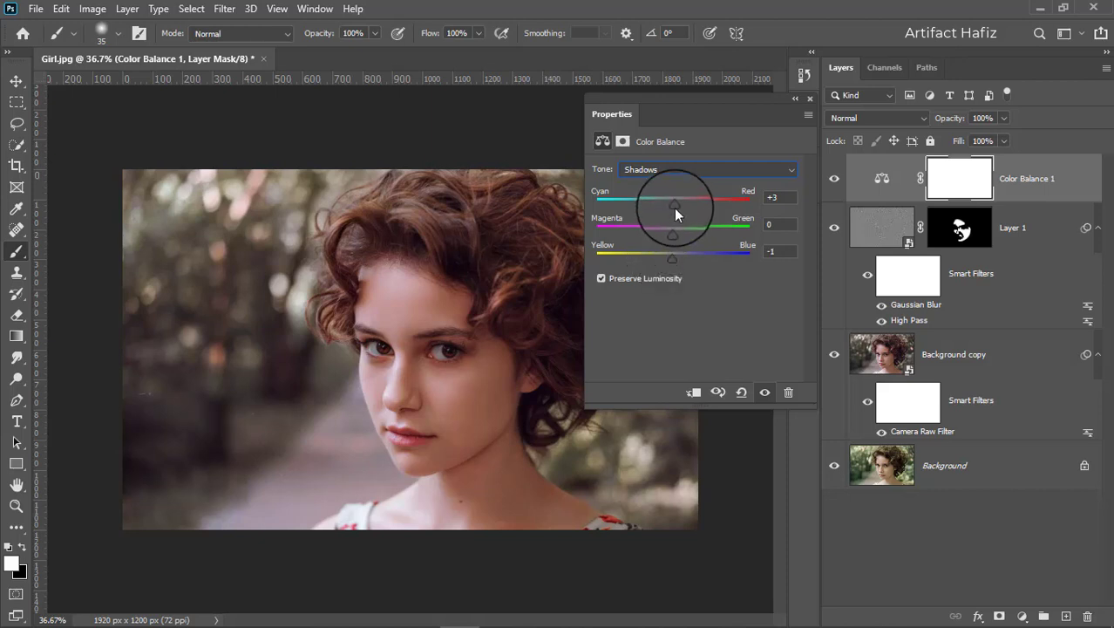
left_click(676, 208)
left_click_drag(676, 210, 681, 239)
left_click(670, 228)
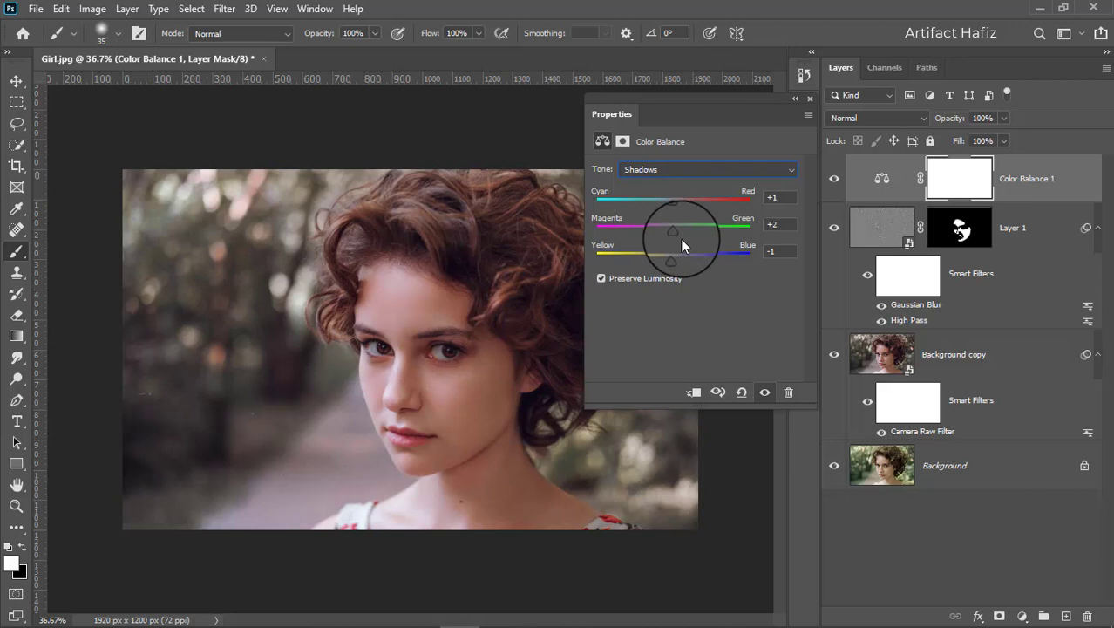
- Set the Color Balance highlights to Cyan–Red -1, Magenta–Green -2 and Yellow–Blue +2, and compare the photo with the adjustment hidden and shown
left_click(693, 166)
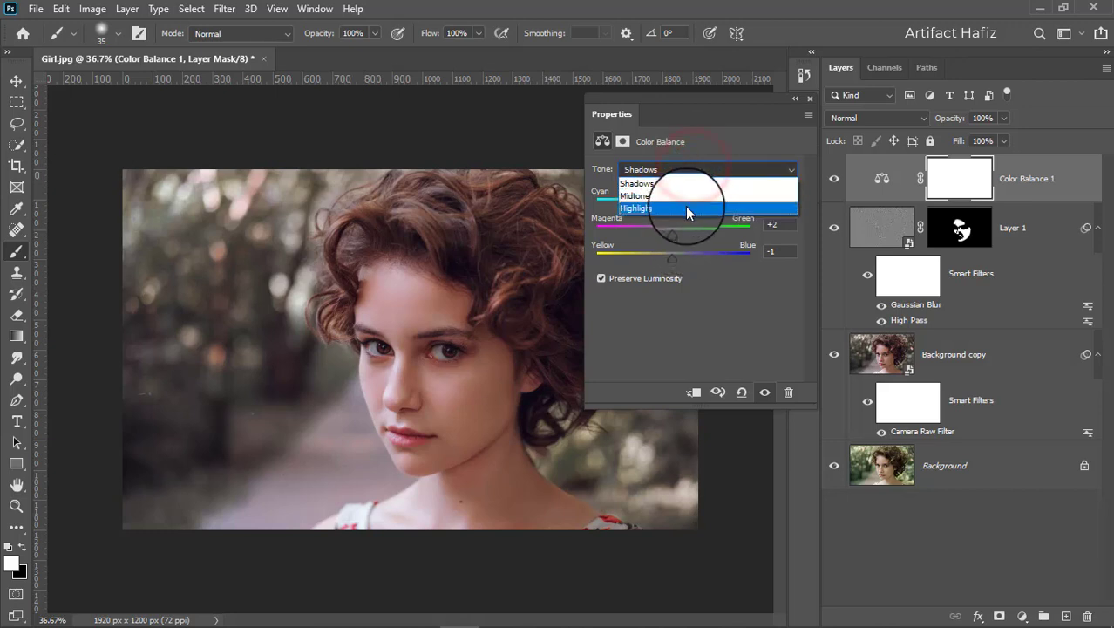
left_click(680, 201)
left_click_drag(673, 206, 675, 254)
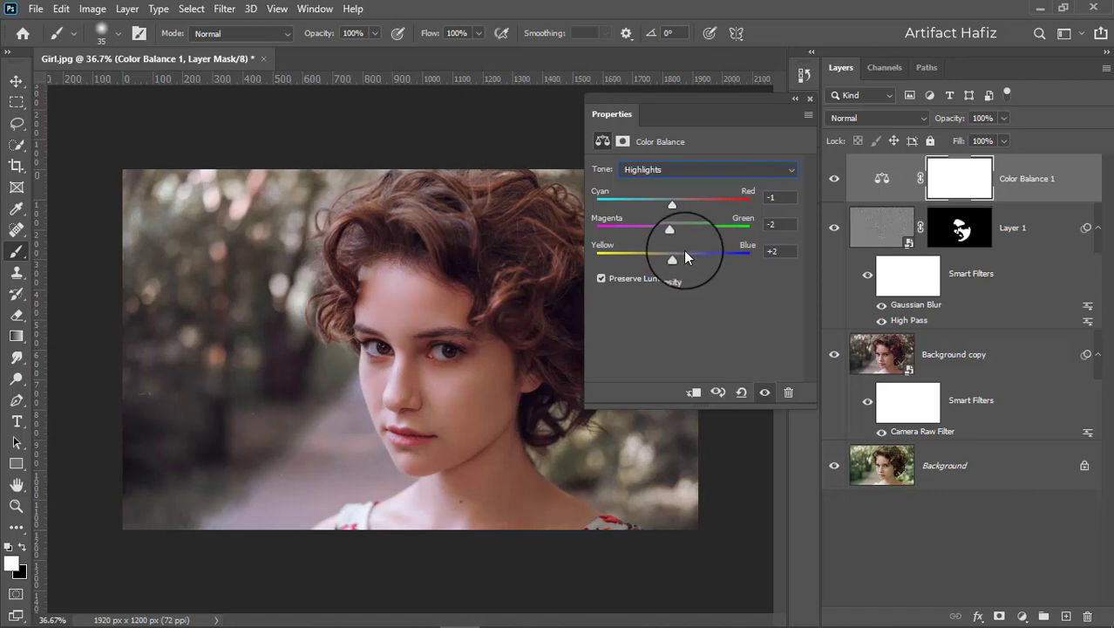
left_click(804, 75)
left_click(834, 178)
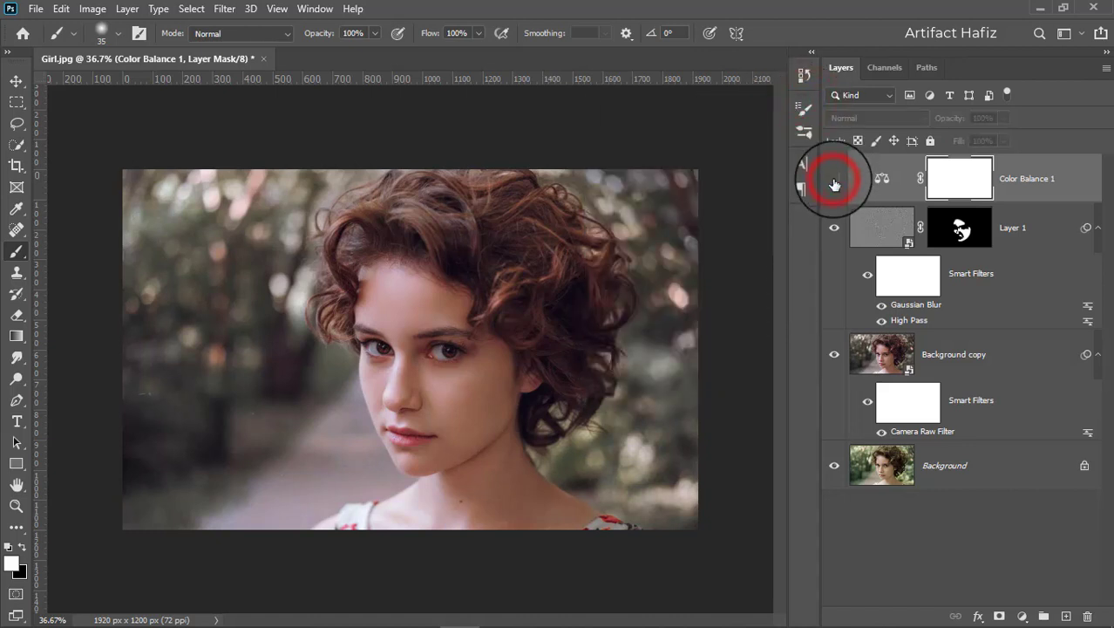
left_click(835, 180)
- Add a Color Lookup adjustment above Color Balance 1 using the Soft_Warming.look 3D LUT, and lower its opacity to 12%
left_click(1029, 178)
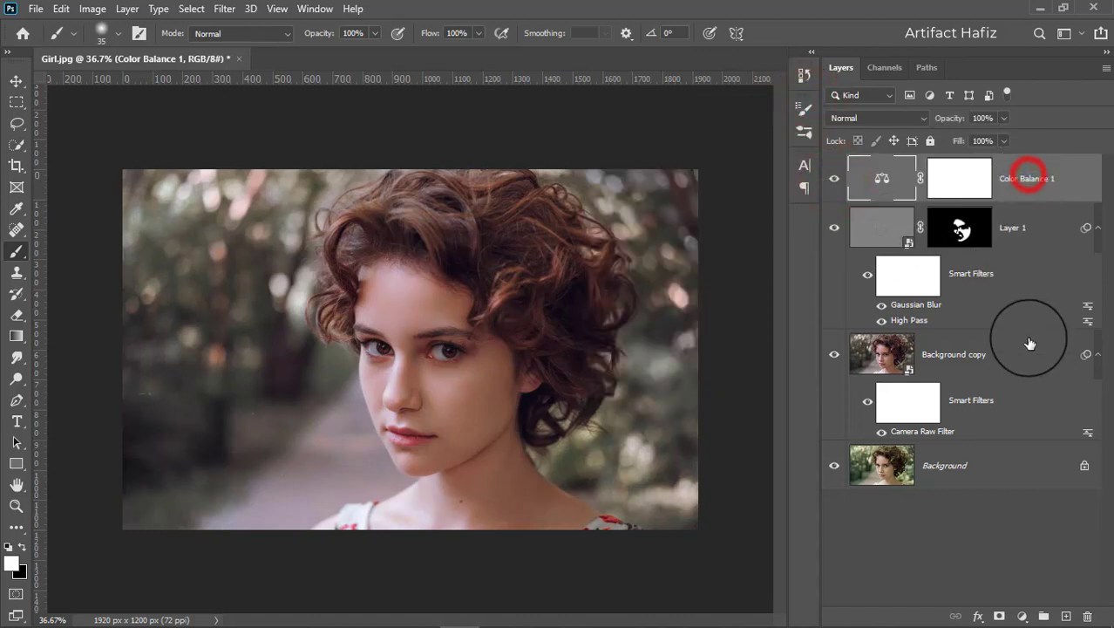
left_click(1022, 615)
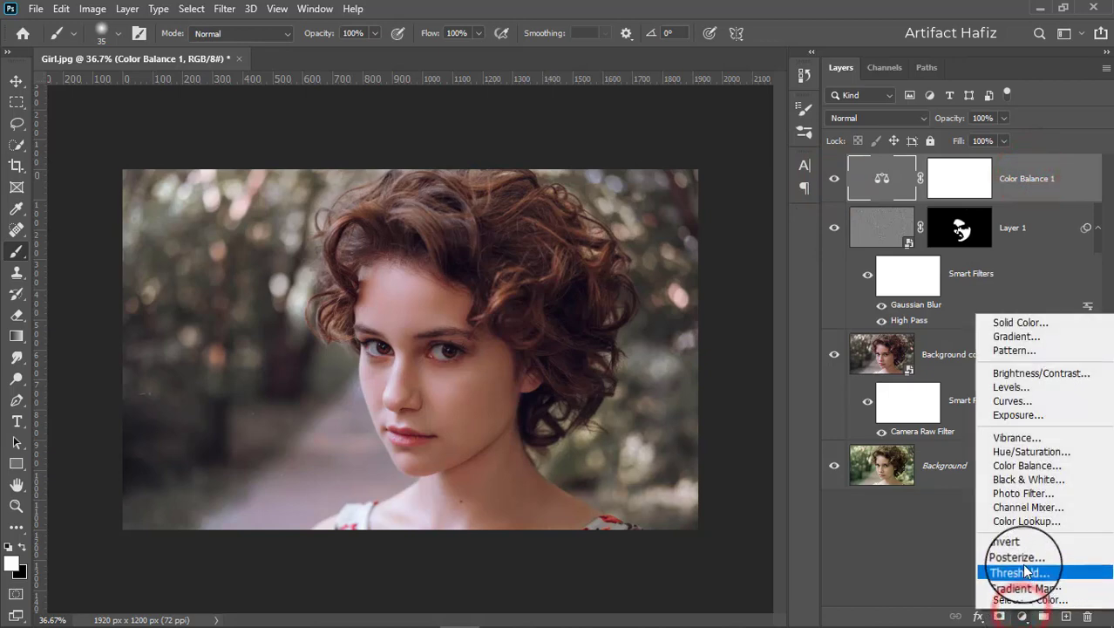
left_click(1026, 520)
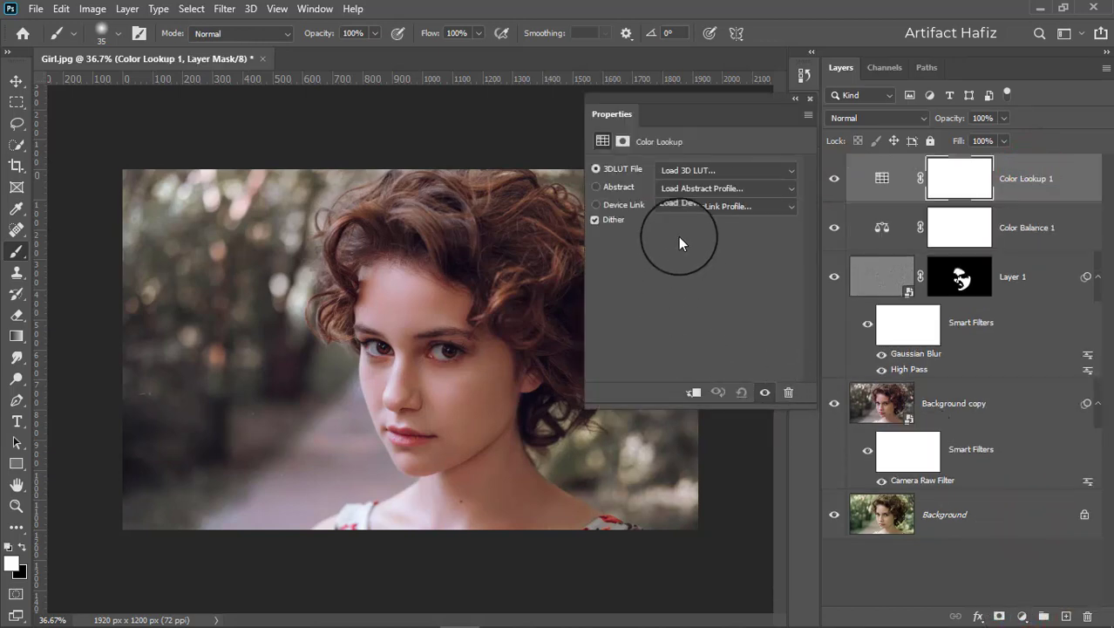
left_click(699, 171)
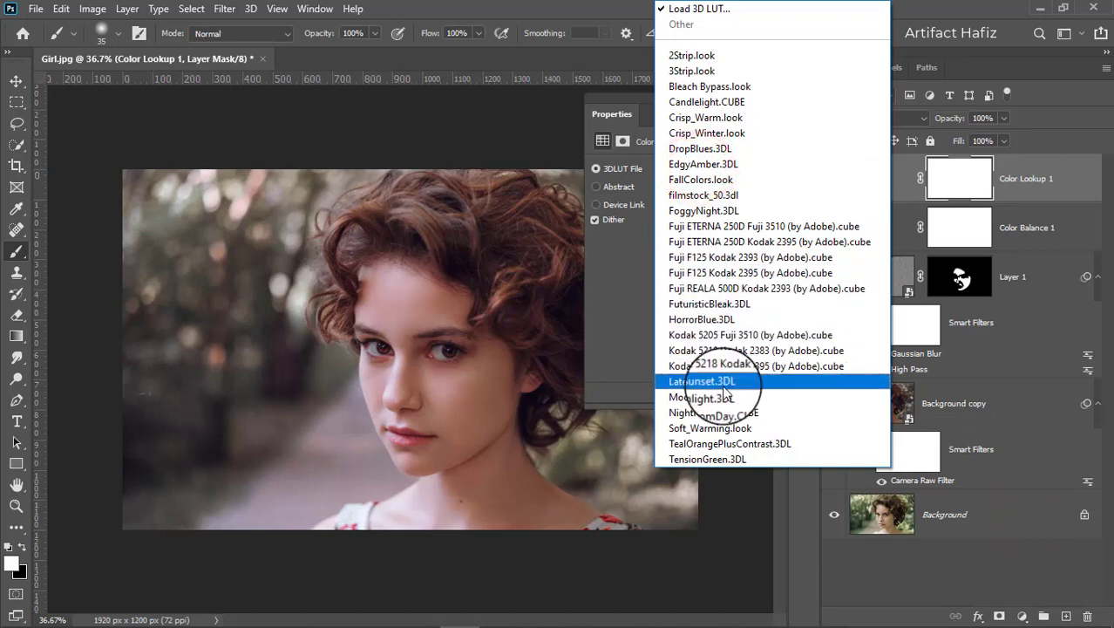
left_click(723, 428)
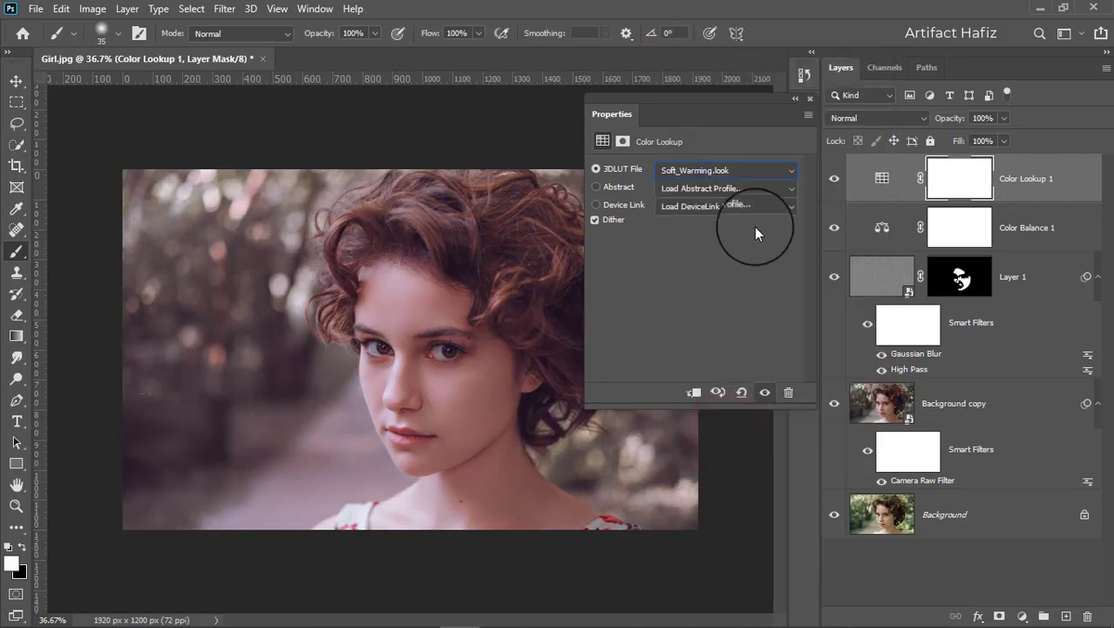
left_click(810, 99)
left_click(1027, 178)
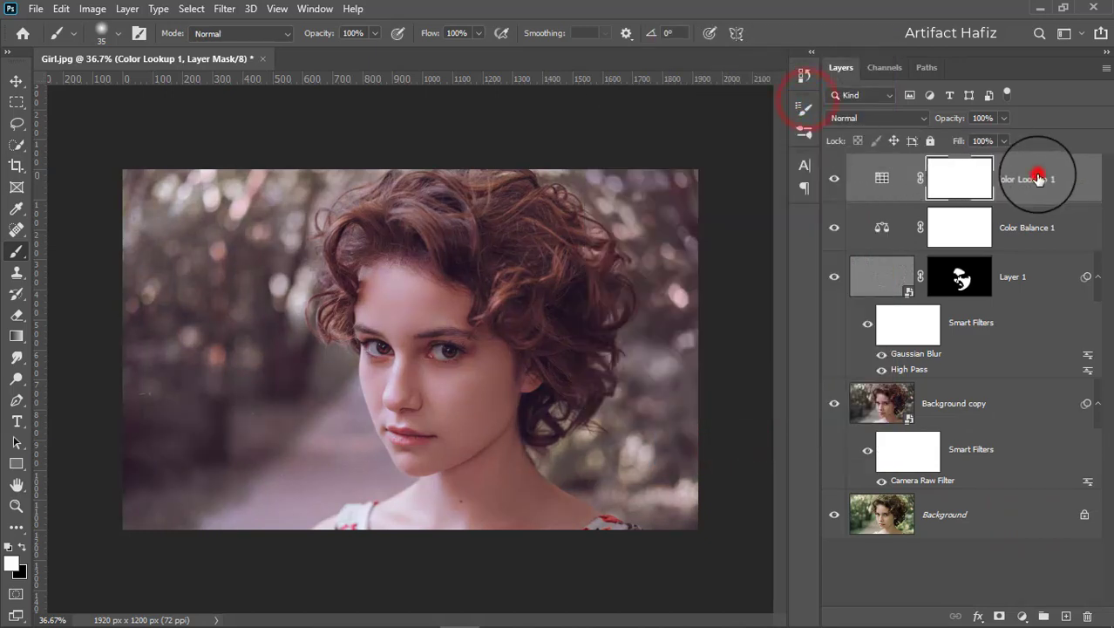
left_click_drag(951, 141, 938, 142)
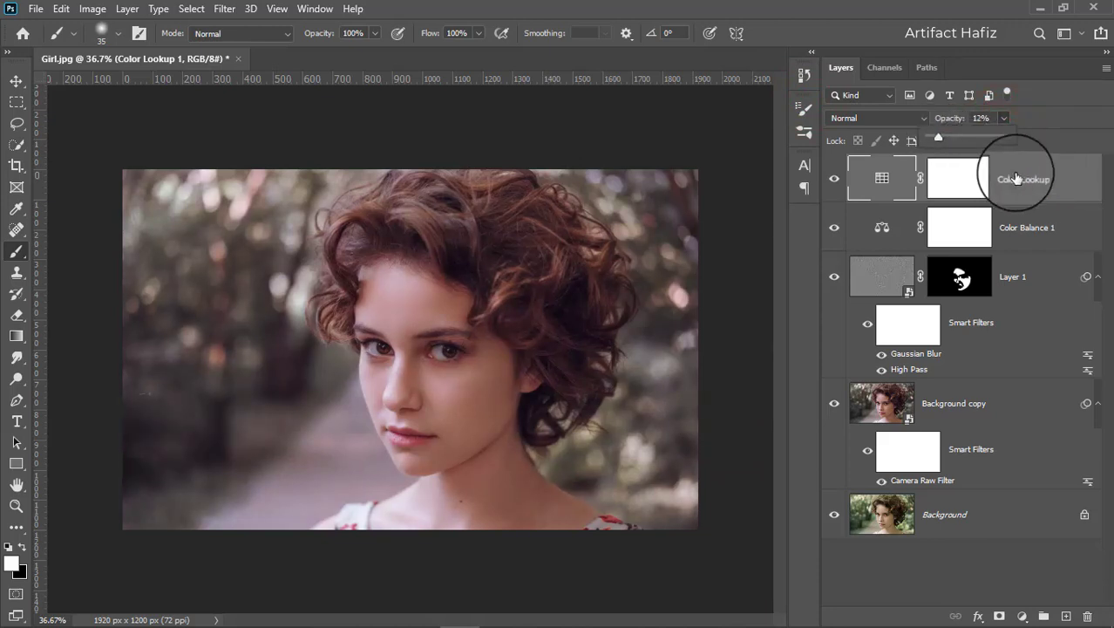
- Add a second Color Lookup adjustment on top using the Crisp_Warm.look 3D LUT, and lower its opacity to 16%
left_click(1027, 178)
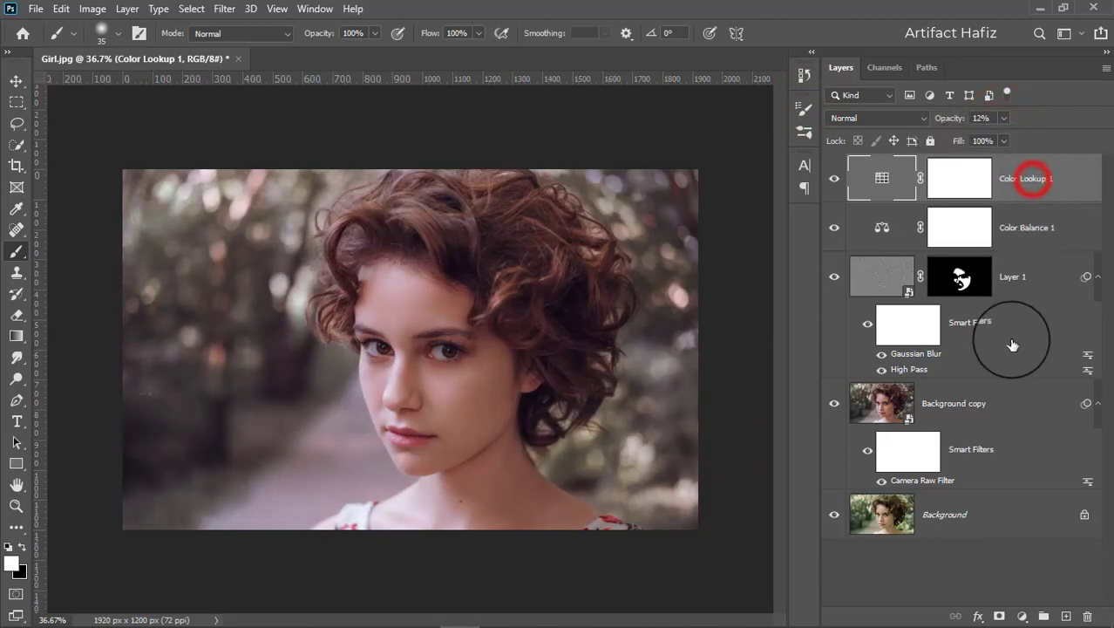
left_click(1022, 615)
left_click(1027, 523)
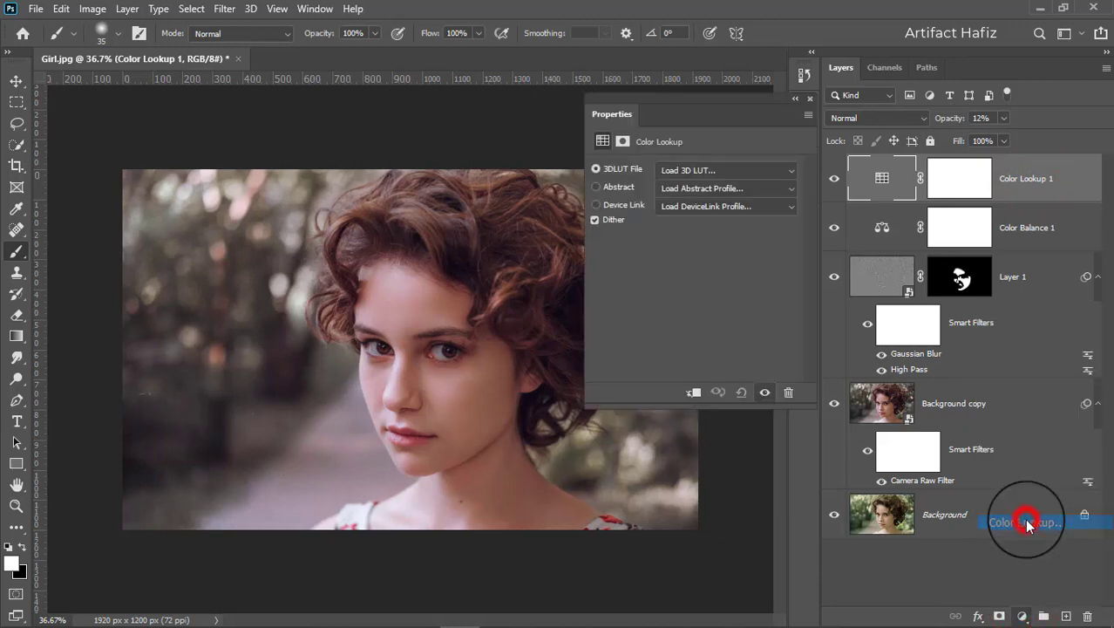
left_click(693, 167)
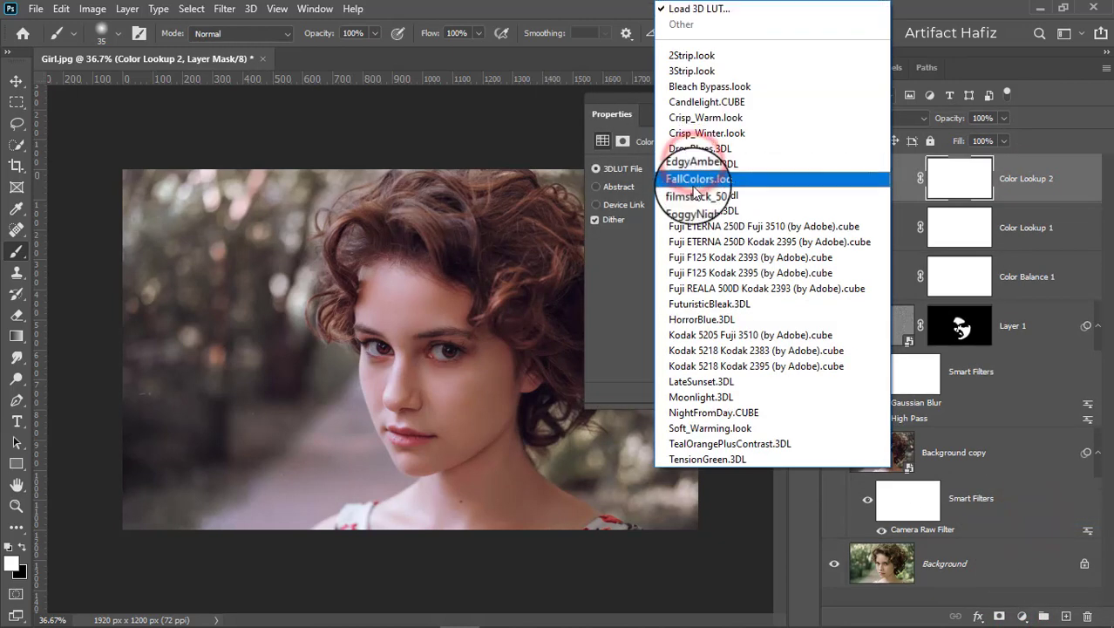
left_click(703, 117)
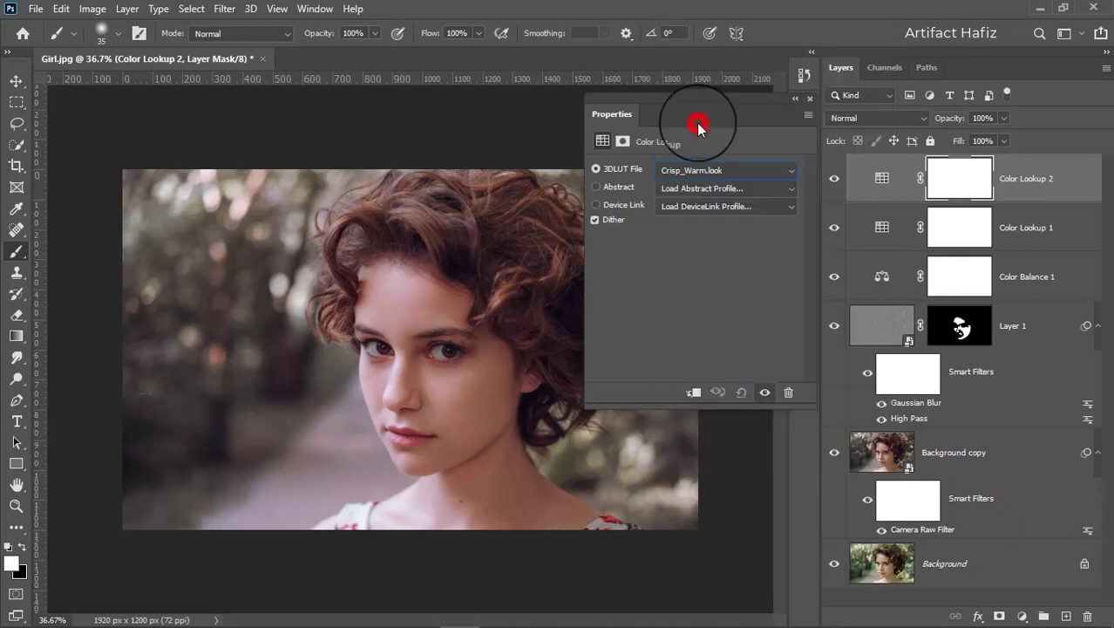
left_click(810, 99)
left_click(1020, 178)
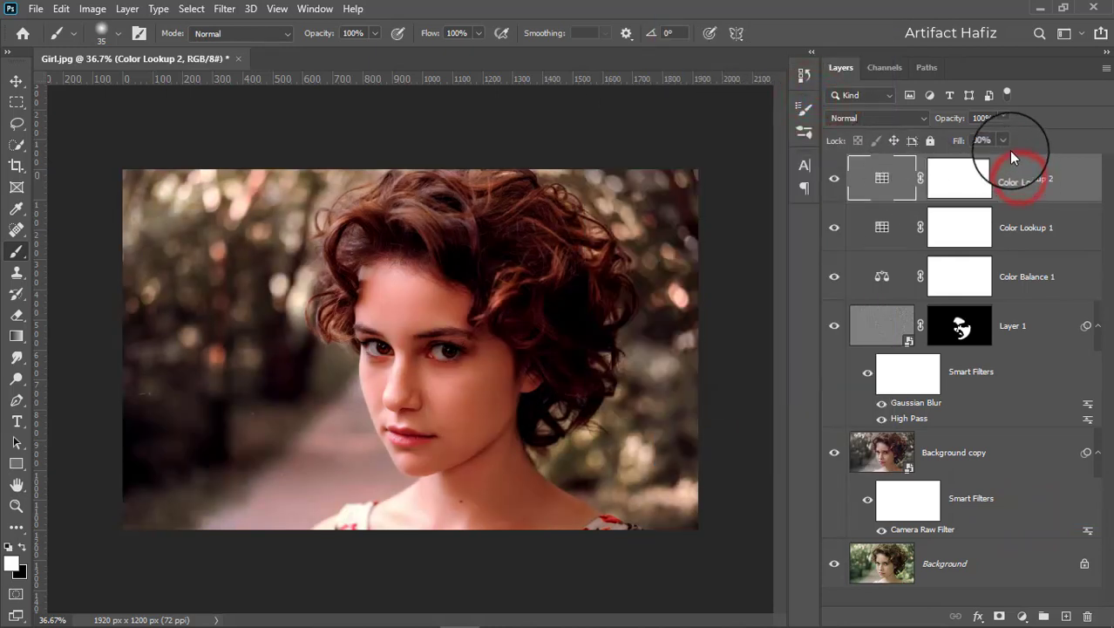
left_click_drag(1001, 139, 944, 157)
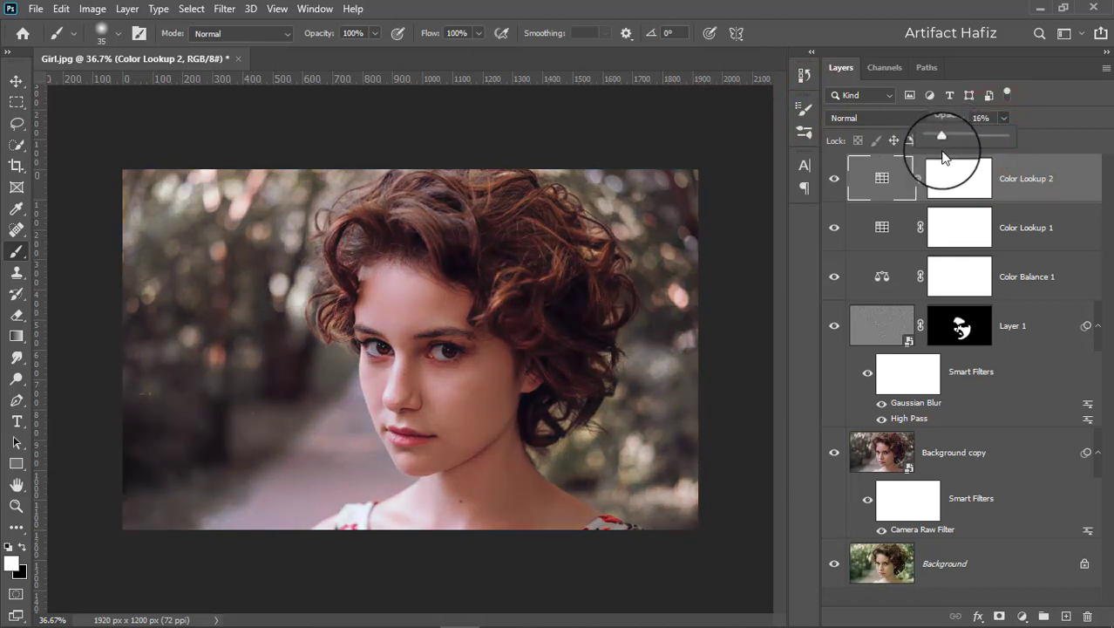
- Move the Color Lookup 2 layer below Color Lookup 1, and raise Color Lookup 1's opacity to 37%
left_click_drag(1015, 179, 1034, 245)
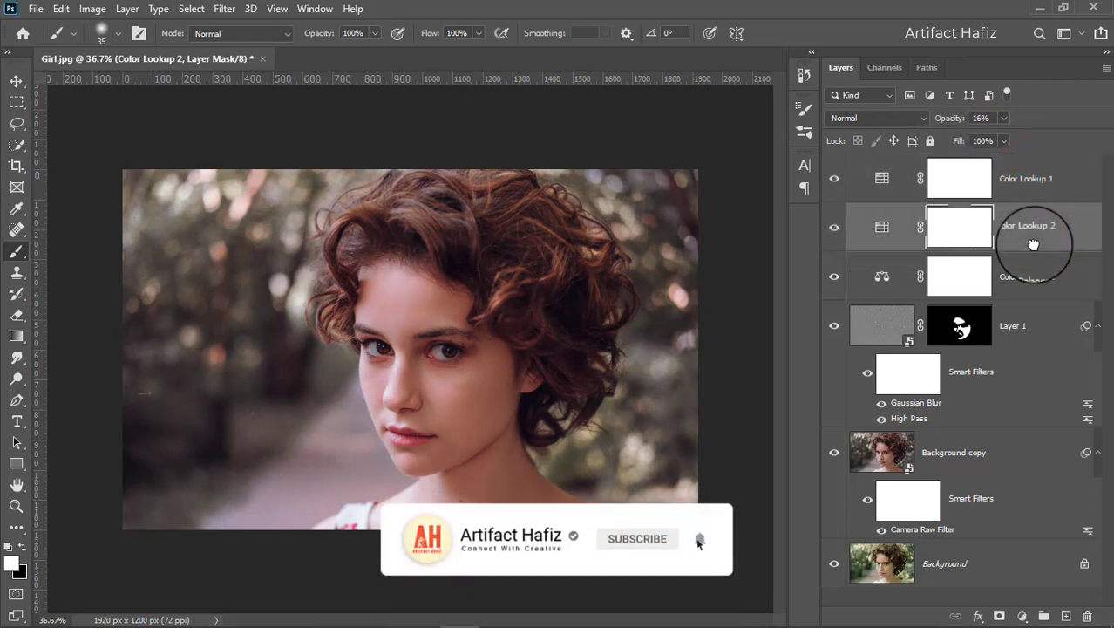
left_click(832, 229)
left_click(833, 179)
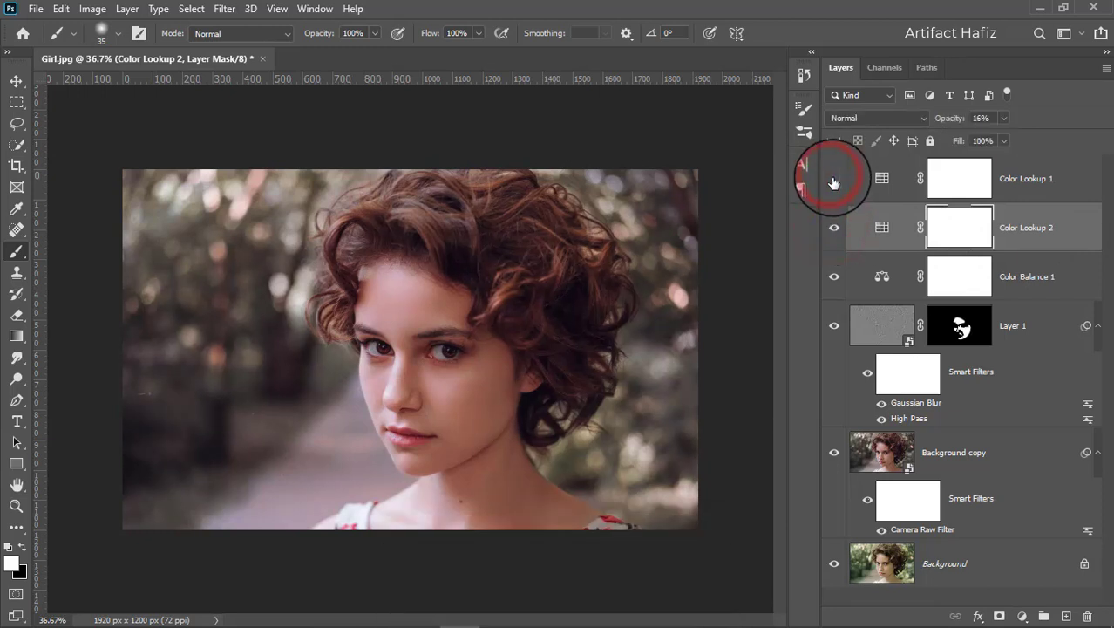
left_click(833, 178)
left_click(1007, 179)
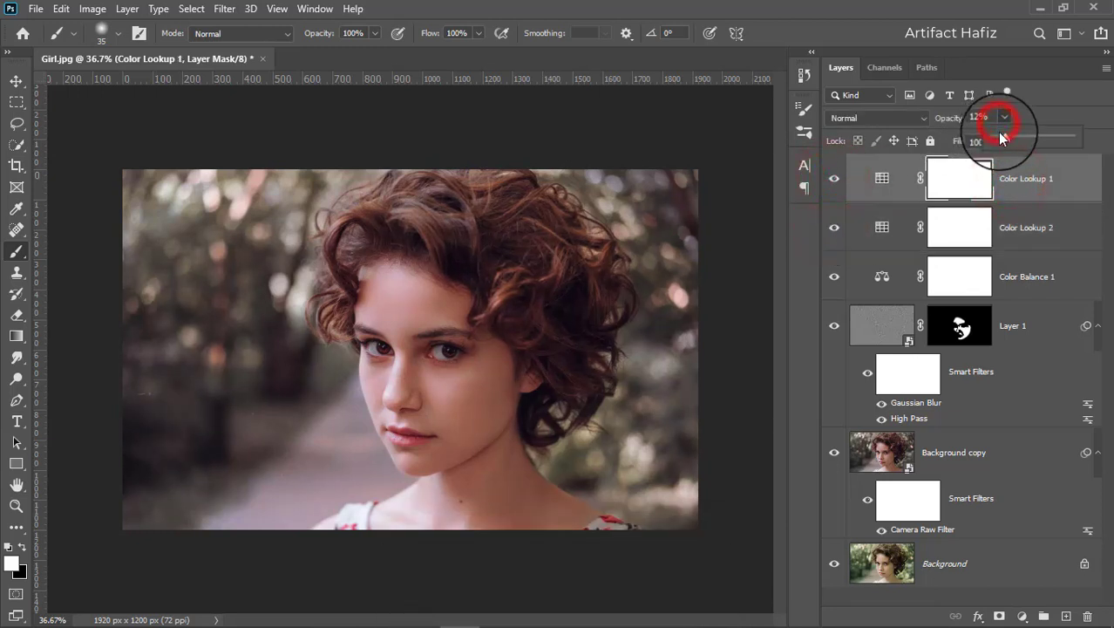
left_click_drag(1014, 140, 1022, 141)
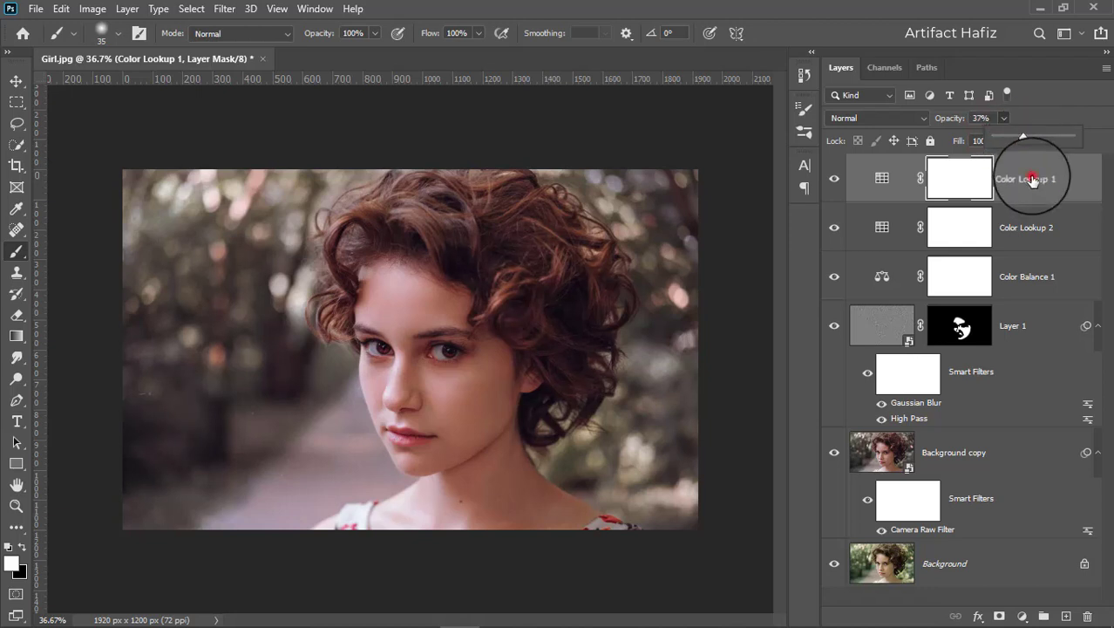
left_click(1026, 178)
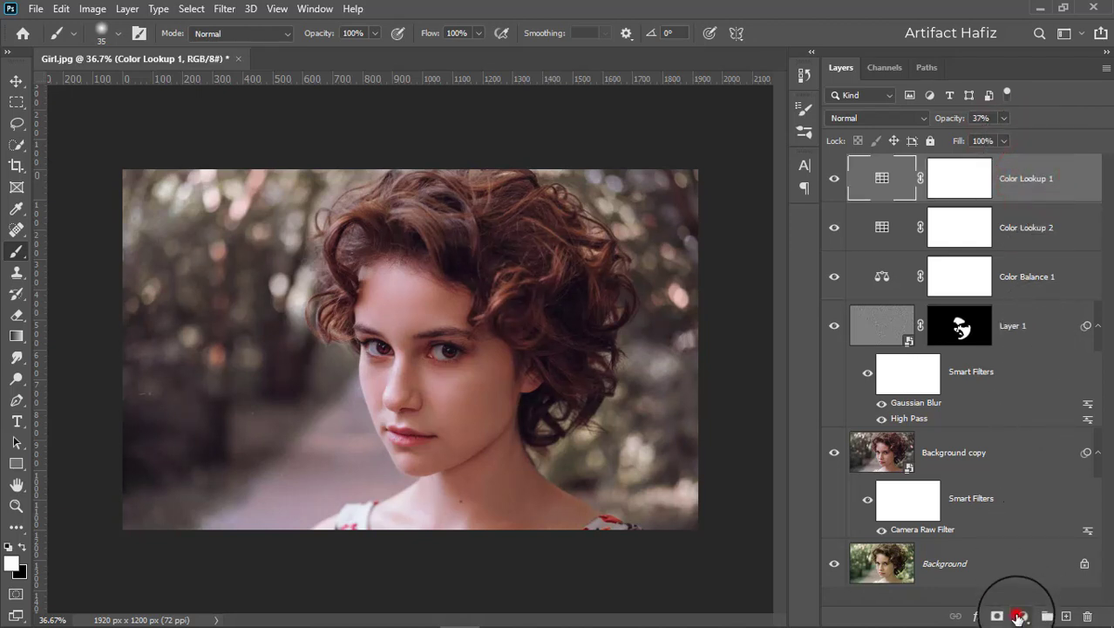
- Add a Curves adjustment on top and shape its RGB curve into a gentle S with lowered shadows and raised highlights
left_click(1019, 615)
left_click(1015, 406)
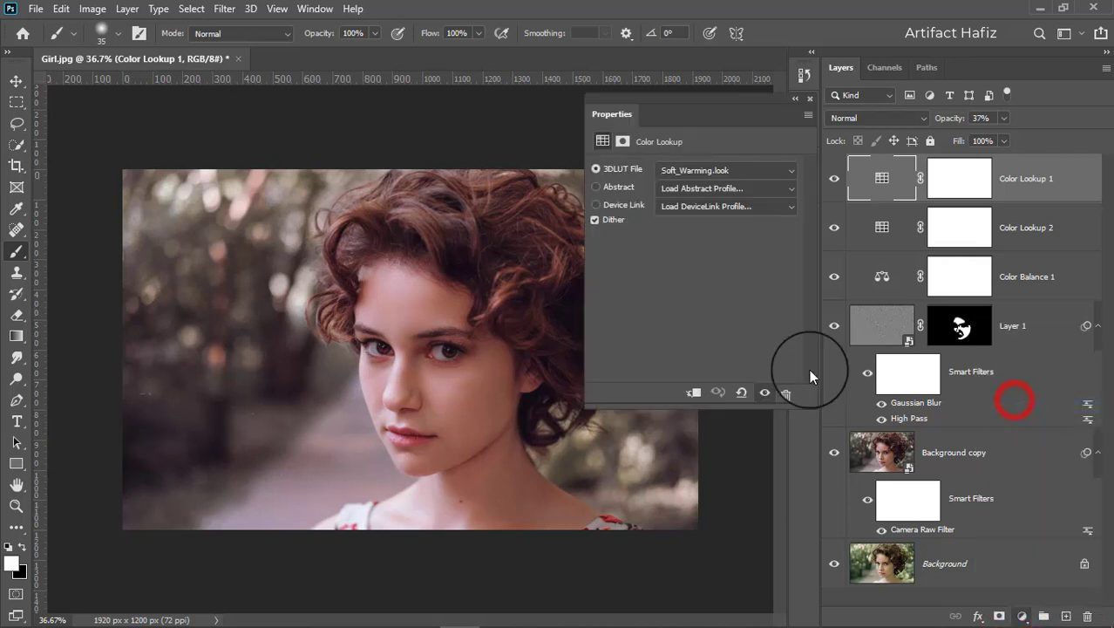
left_click_drag(670, 326, 672, 329)
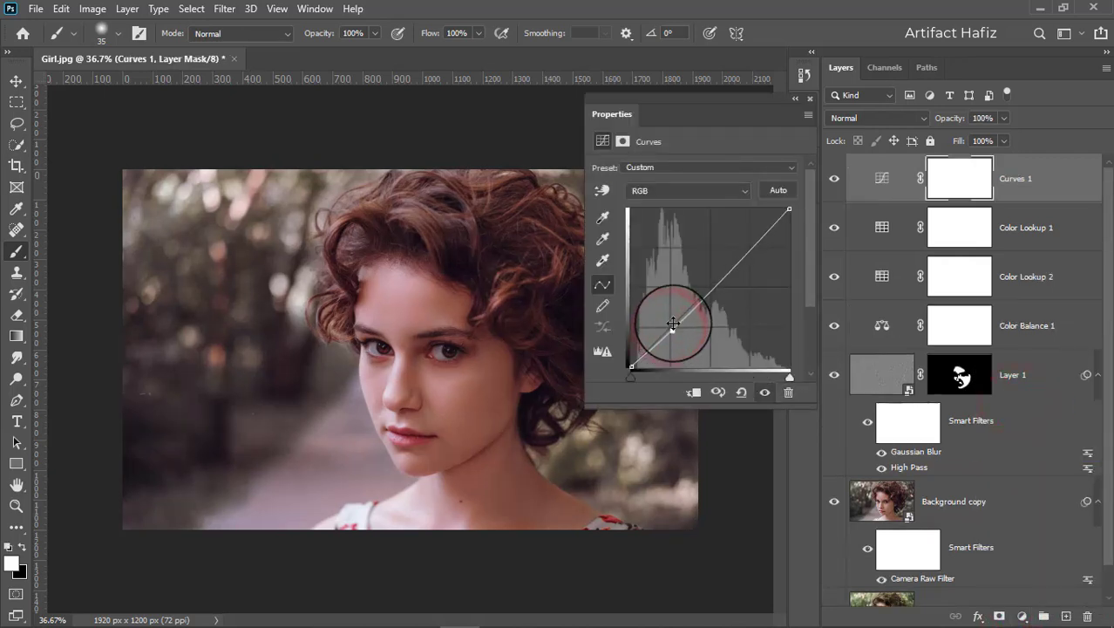
left_click(718, 280)
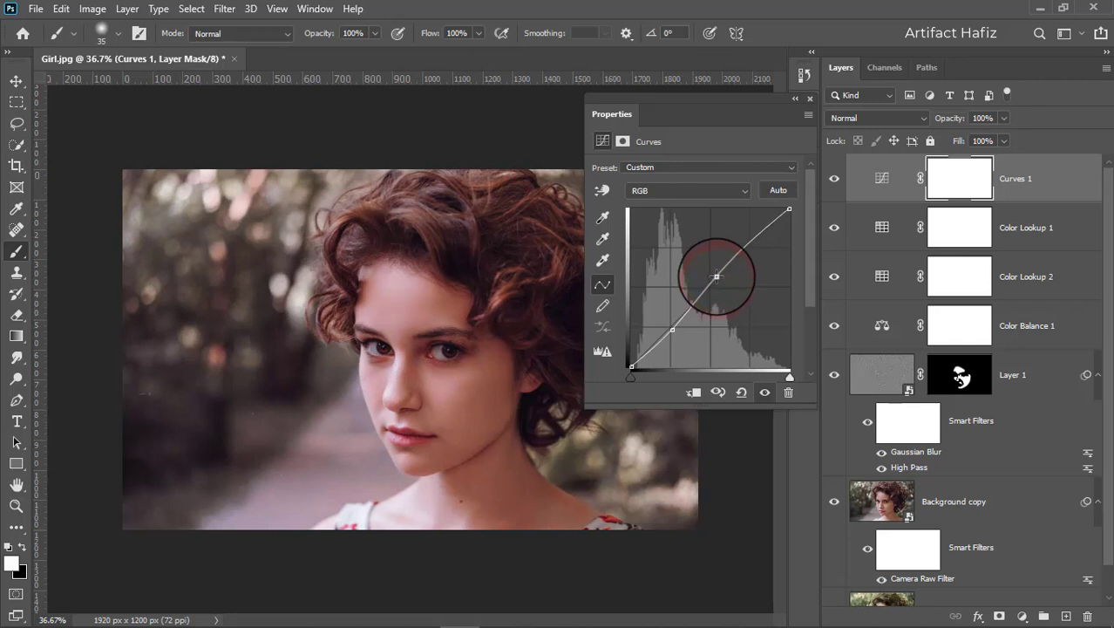
left_click_drag(716, 276, 716, 276)
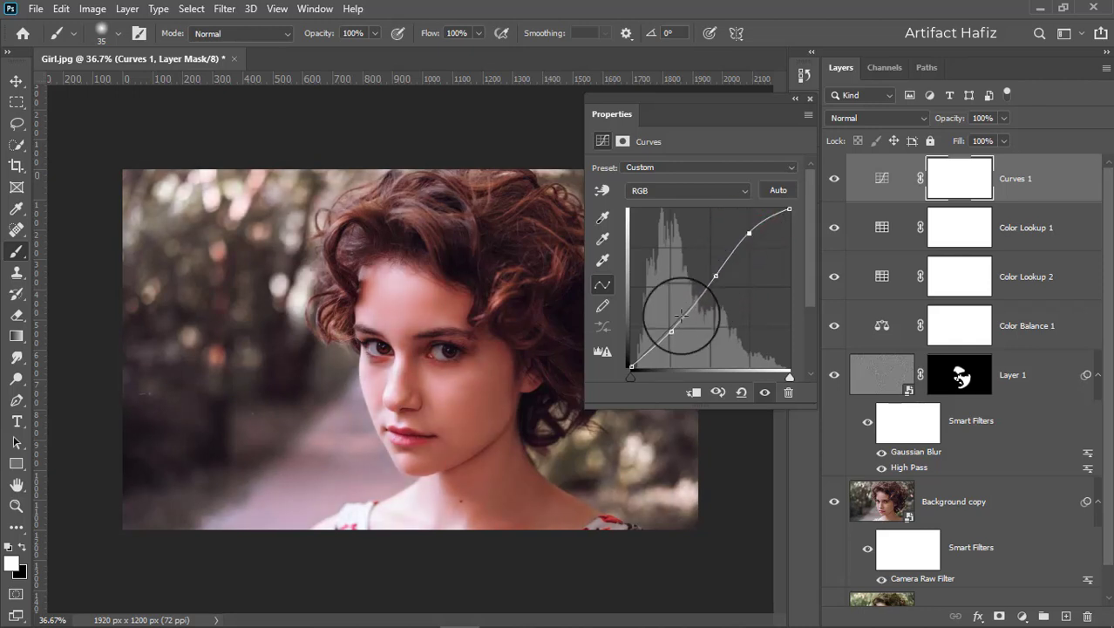
left_click(631, 366)
left_click_drag(631, 367, 621, 356)
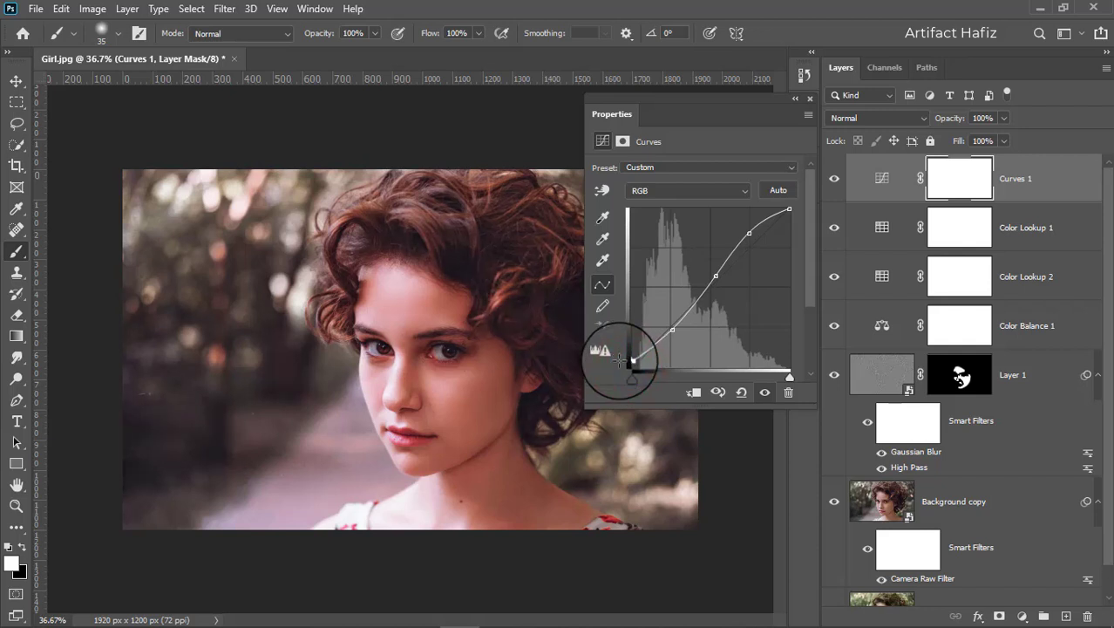
left_click_drag(671, 324, 672, 330)
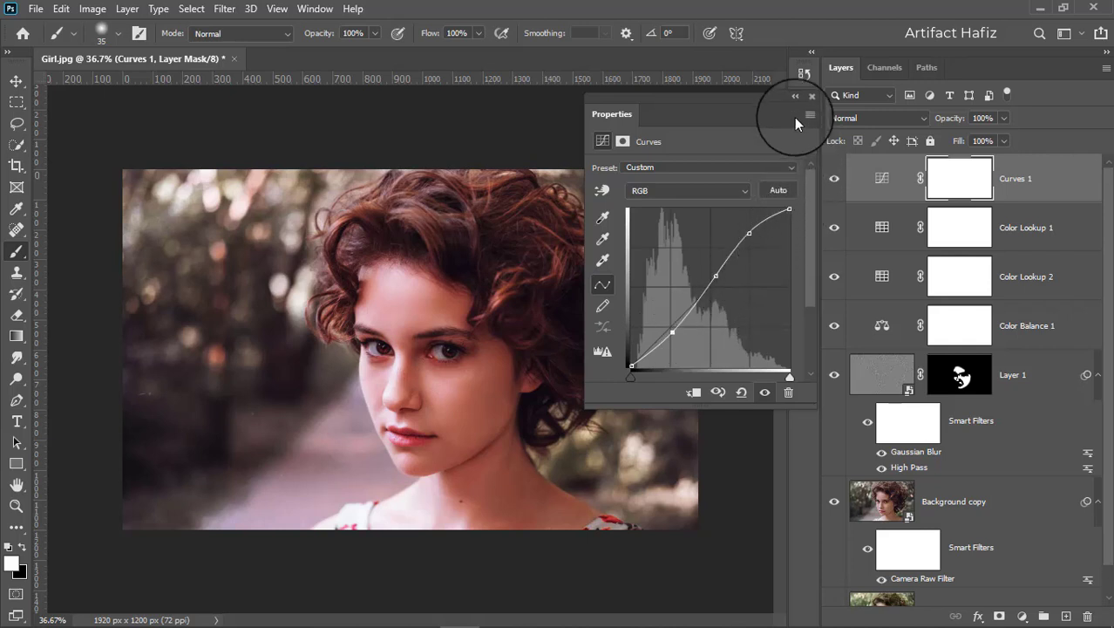
left_click(811, 101)
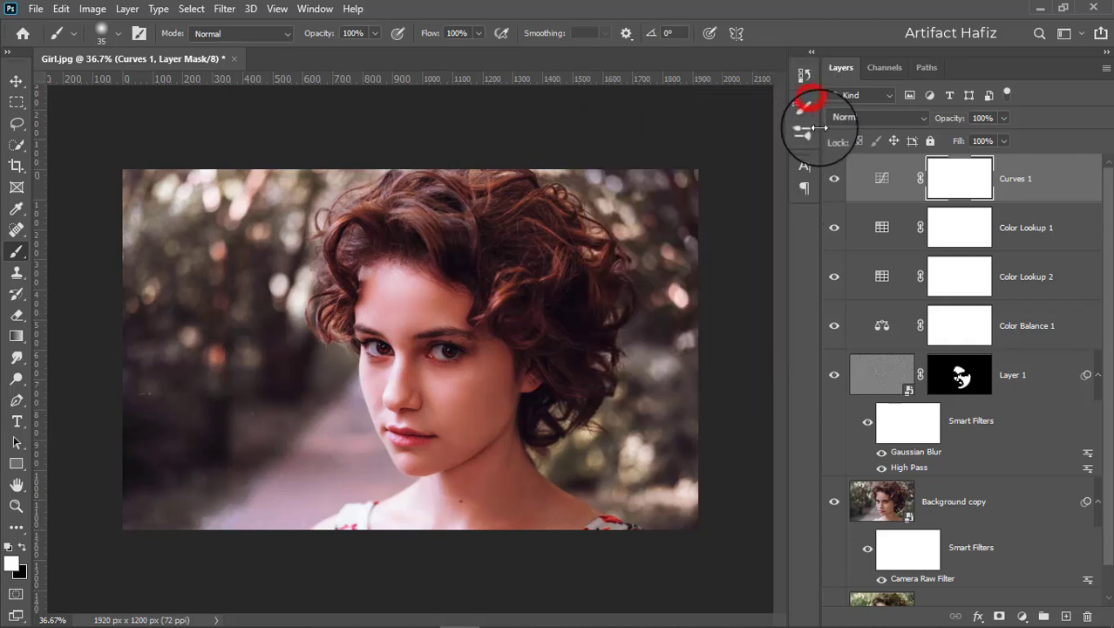
- Compare the photo with Curves 1 hidden and shown, and lower the layer's opacity to 63%
left_click(835, 178)
left_click(835, 178)
left_click(1012, 179)
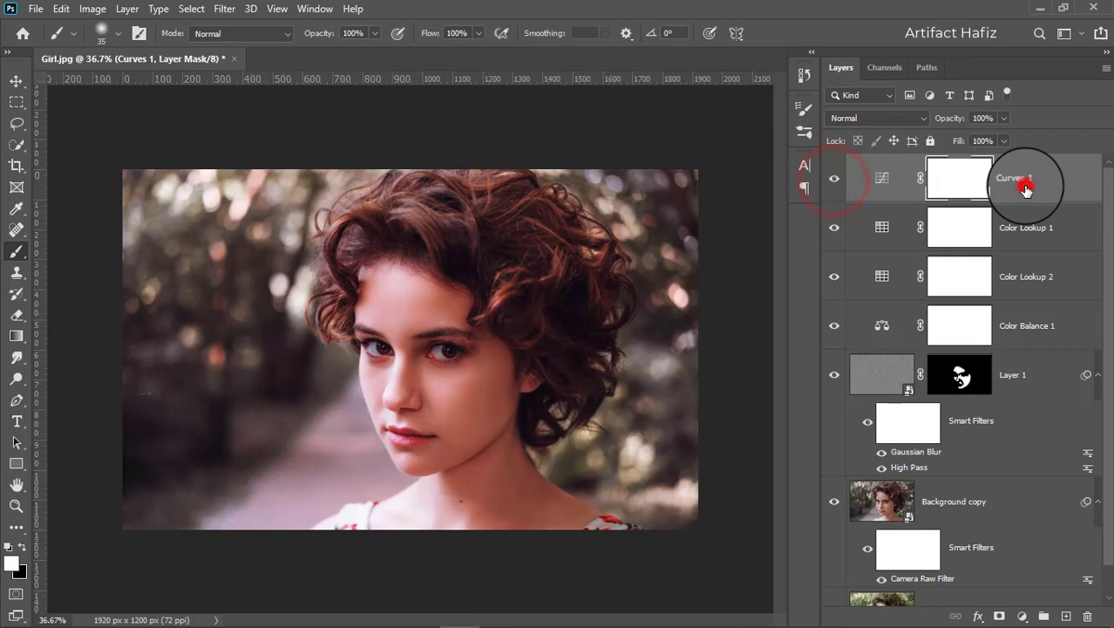
left_click(1004, 118)
left_click_drag(1004, 138, 971, 167)
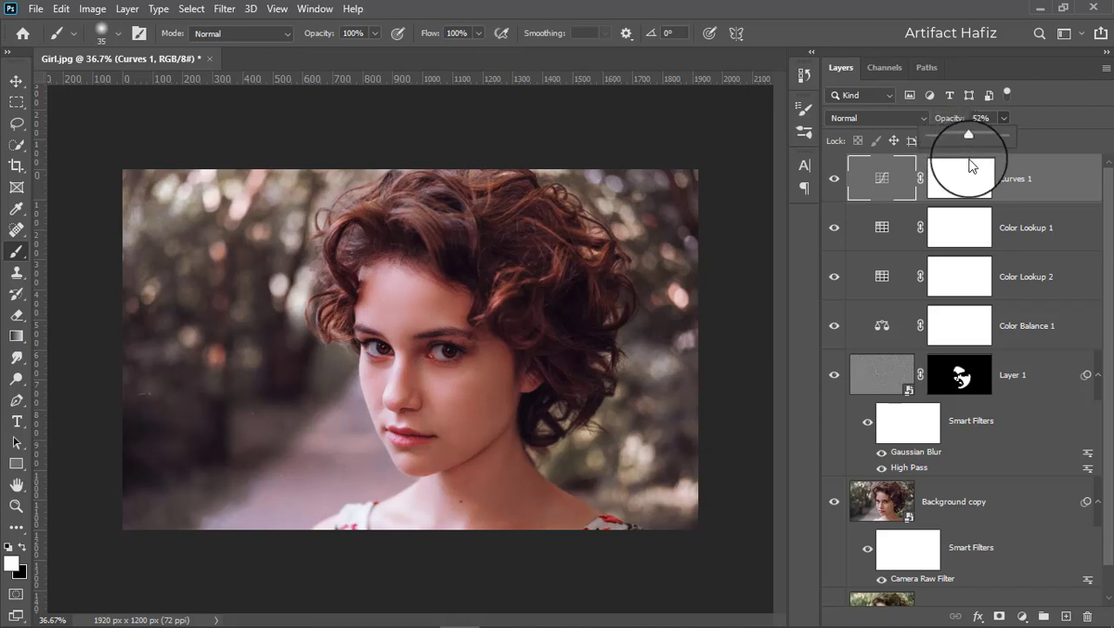
- Fine-tune the midtones of the Red channel curve in Curves 1, and compare the photo with the adjustment hidden and shown
double_click(881, 178)
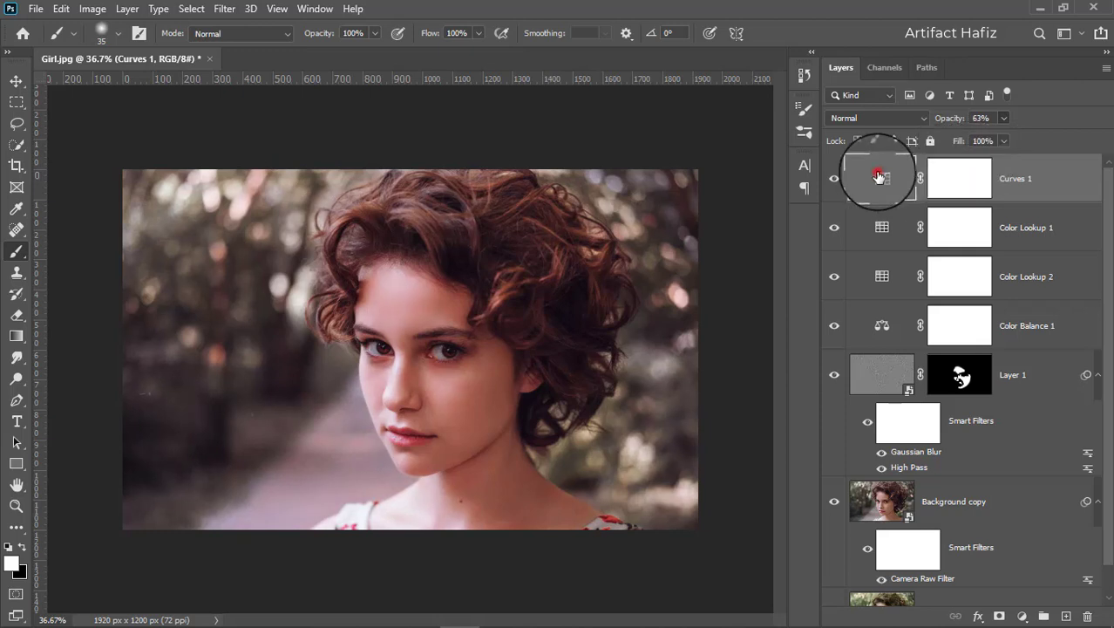
left_click(674, 190)
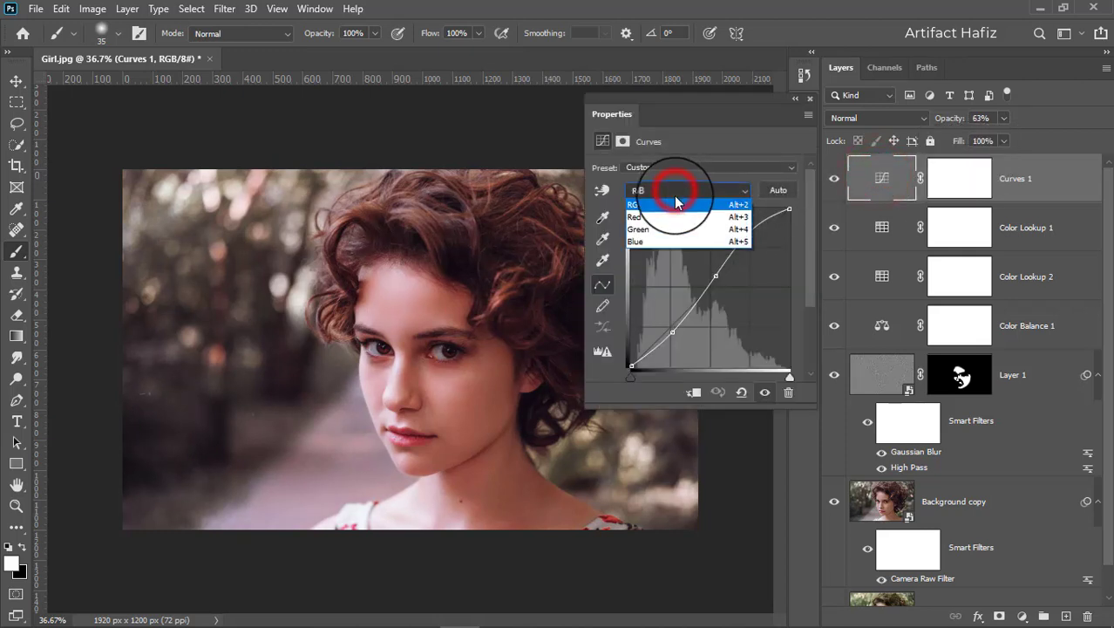
left_click(671, 215)
left_click(706, 296)
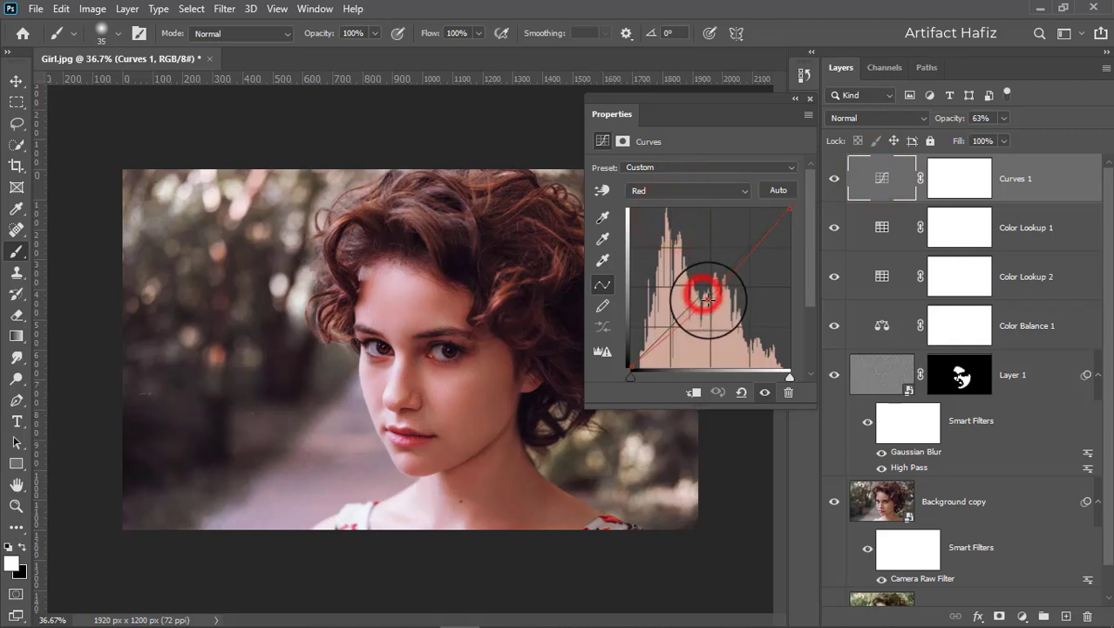
left_click_drag(707, 299, 703, 293)
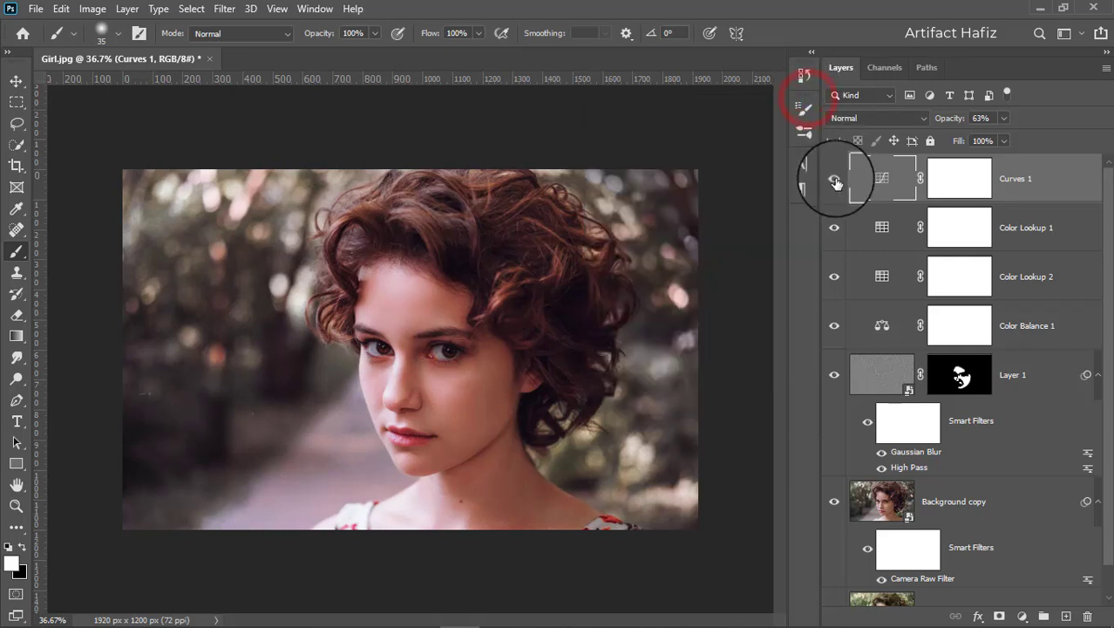
left_click(835, 177)
left_click(835, 178)
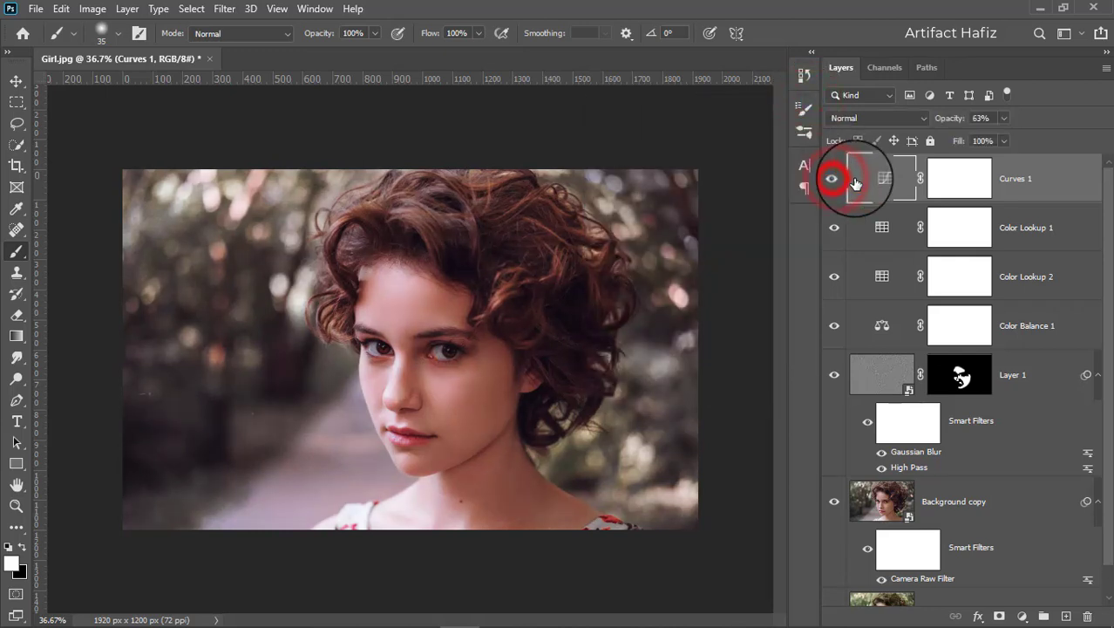
- Add a Levels adjustment above Curves 1 with the highlight input level at 244, and compare the photo with it hidden and shown
left_click(1016, 179)
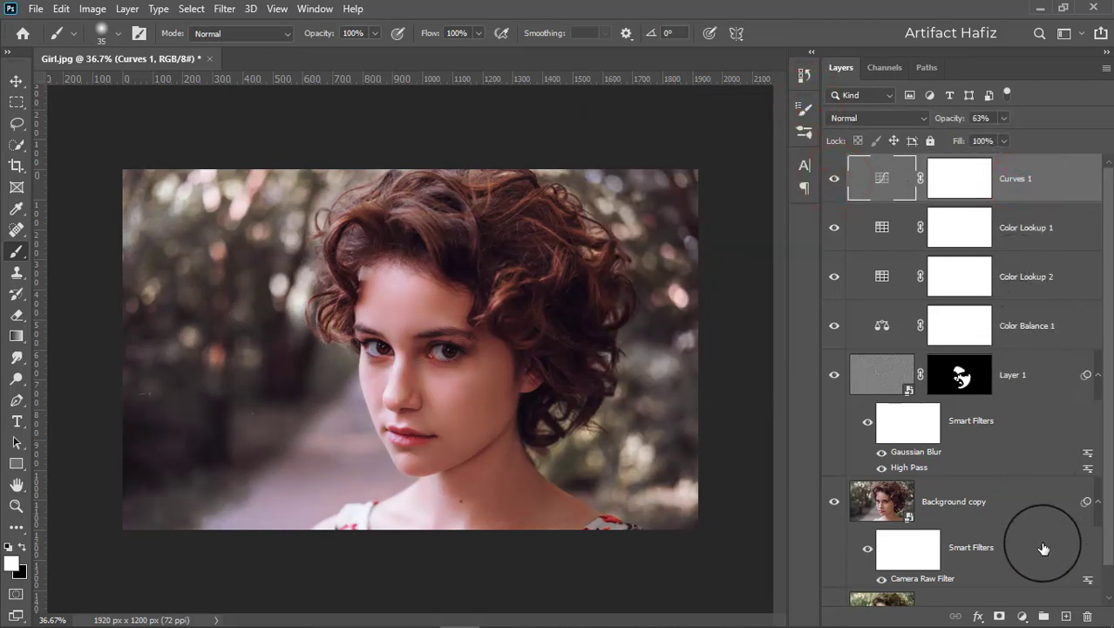
left_click(1022, 616)
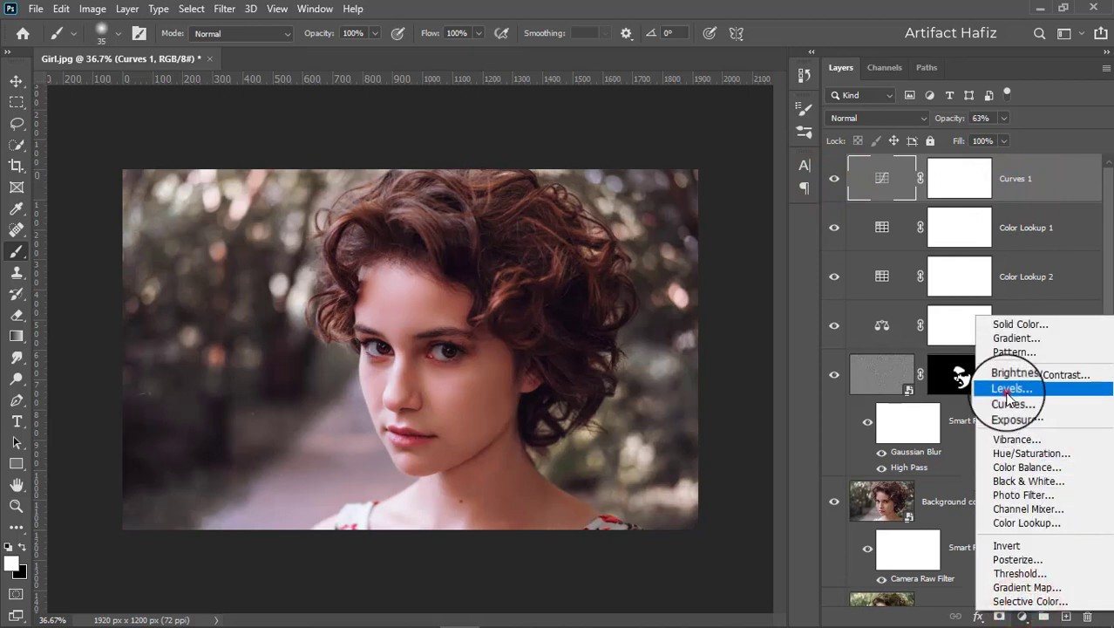
left_click(1009, 386)
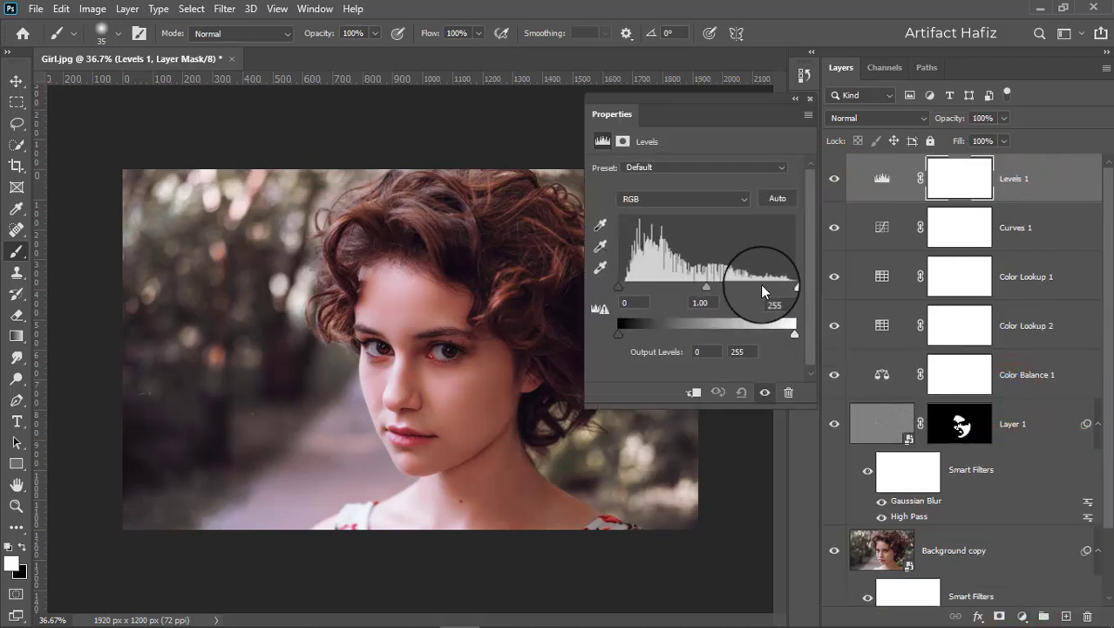
left_click_drag(794, 287, 787, 291)
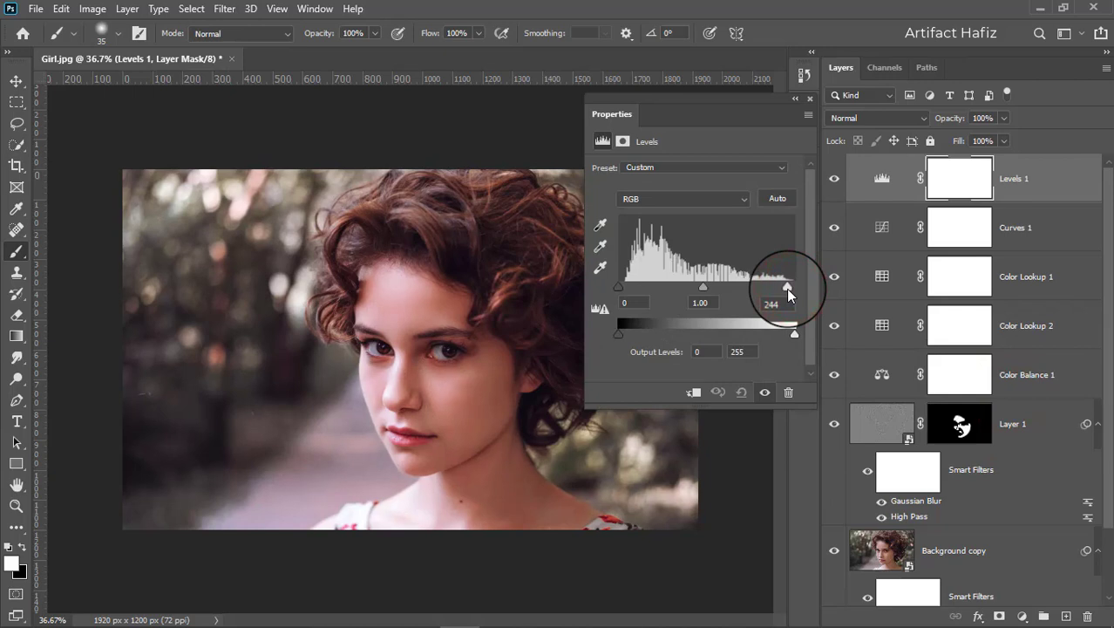
left_click_drag(619, 288, 619, 290)
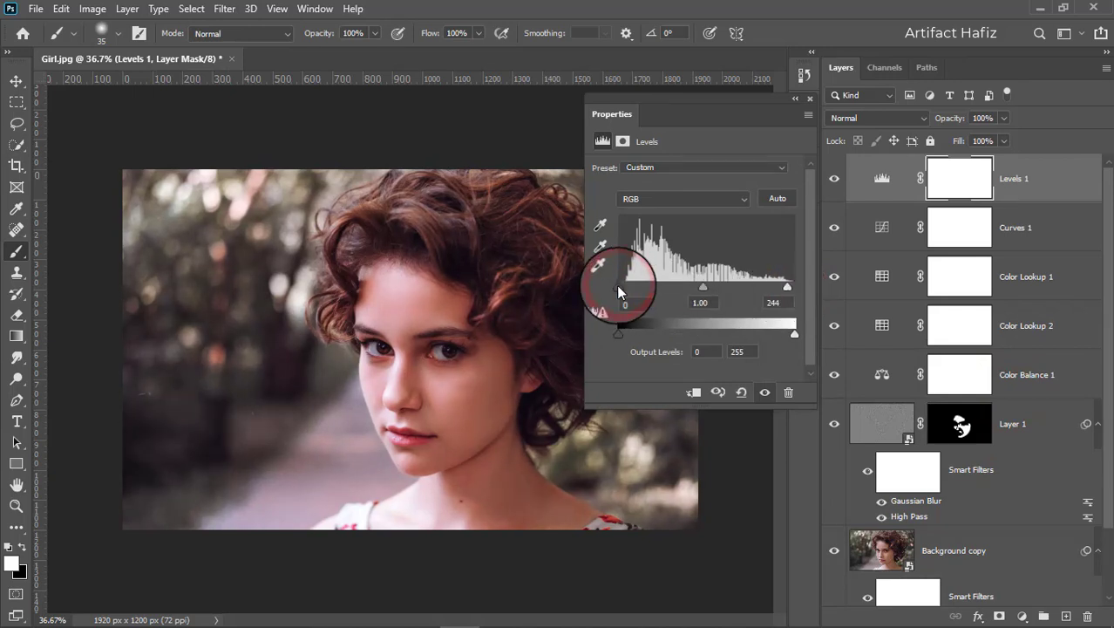
left_click(810, 102)
left_click(834, 179)
left_click(834, 180)
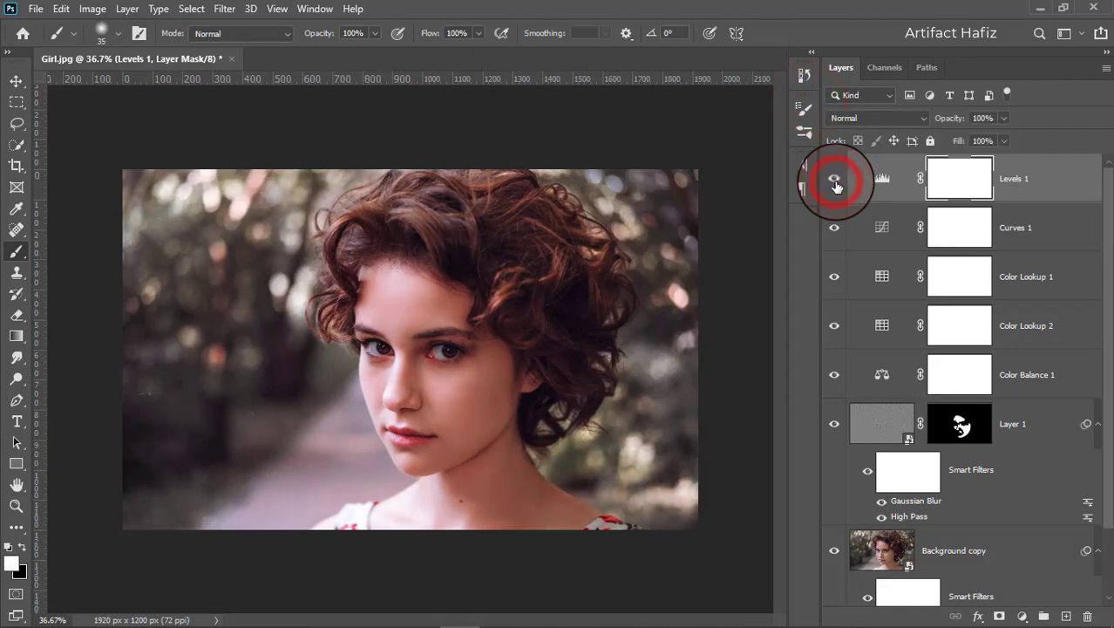
- Add a blank layer above Levels 1 and choose white (ffffff) as the foreground color for the Brush tool
left_click(1032, 179)
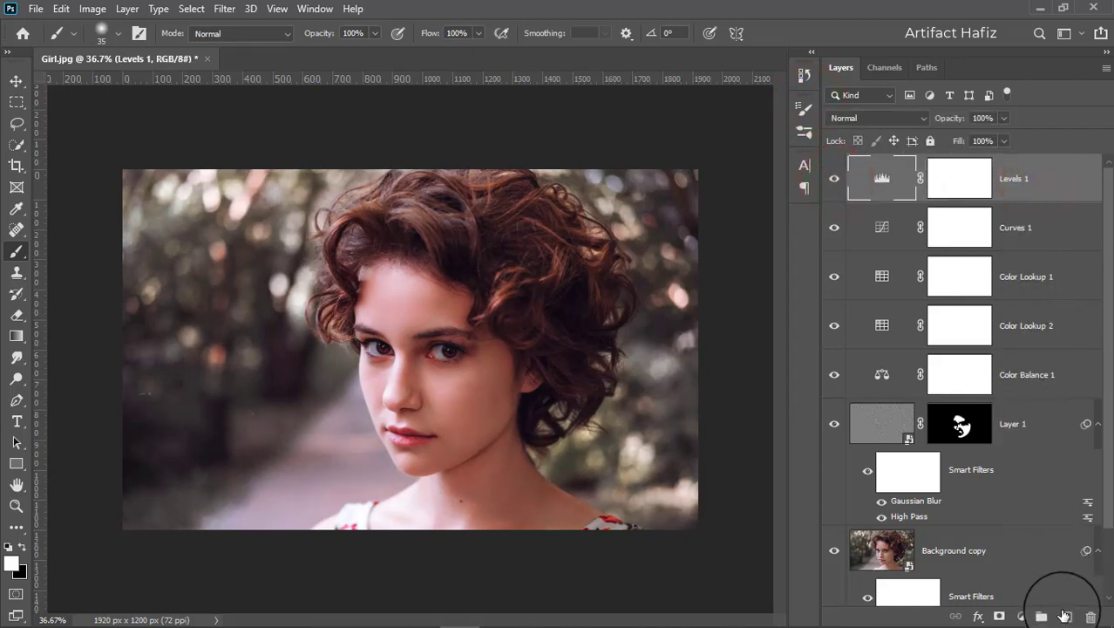
left_click(1063, 616)
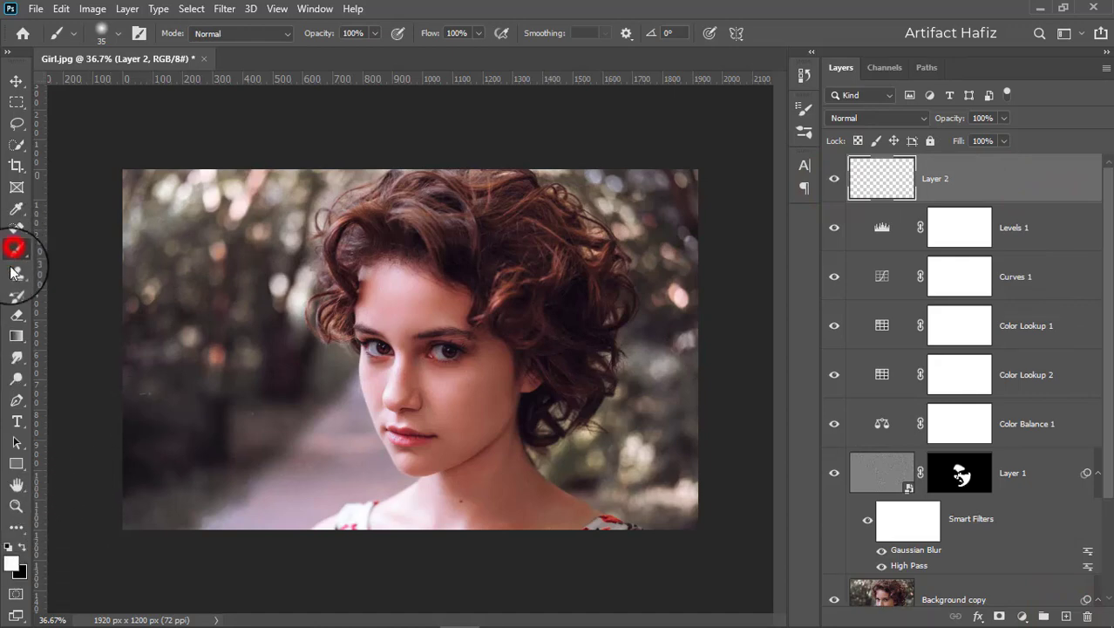
left_click(12, 566)
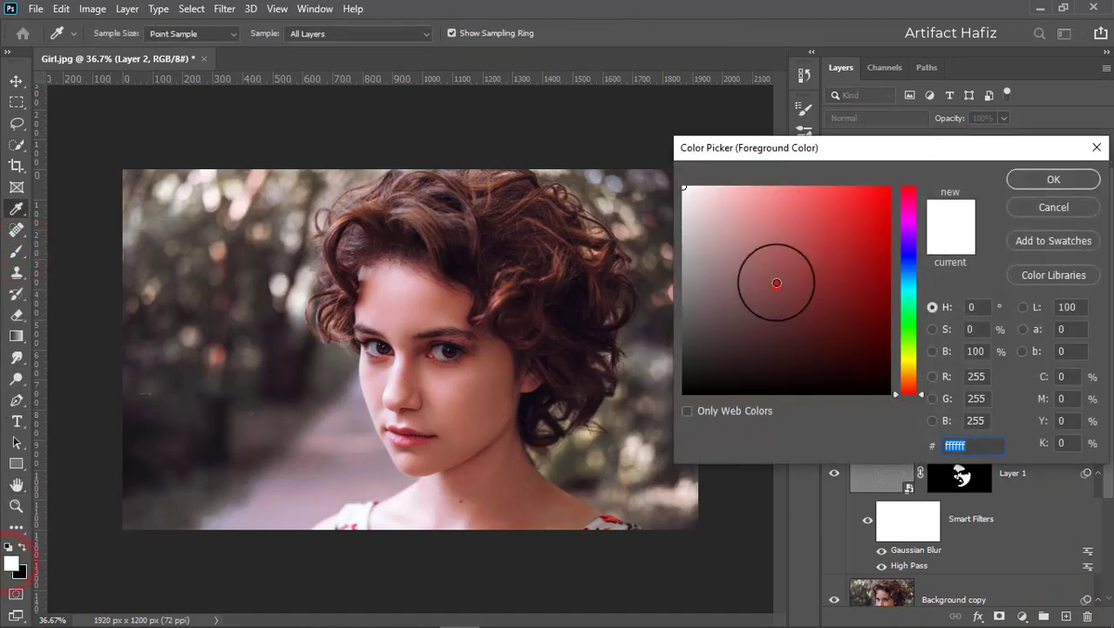
left_click(1024, 178)
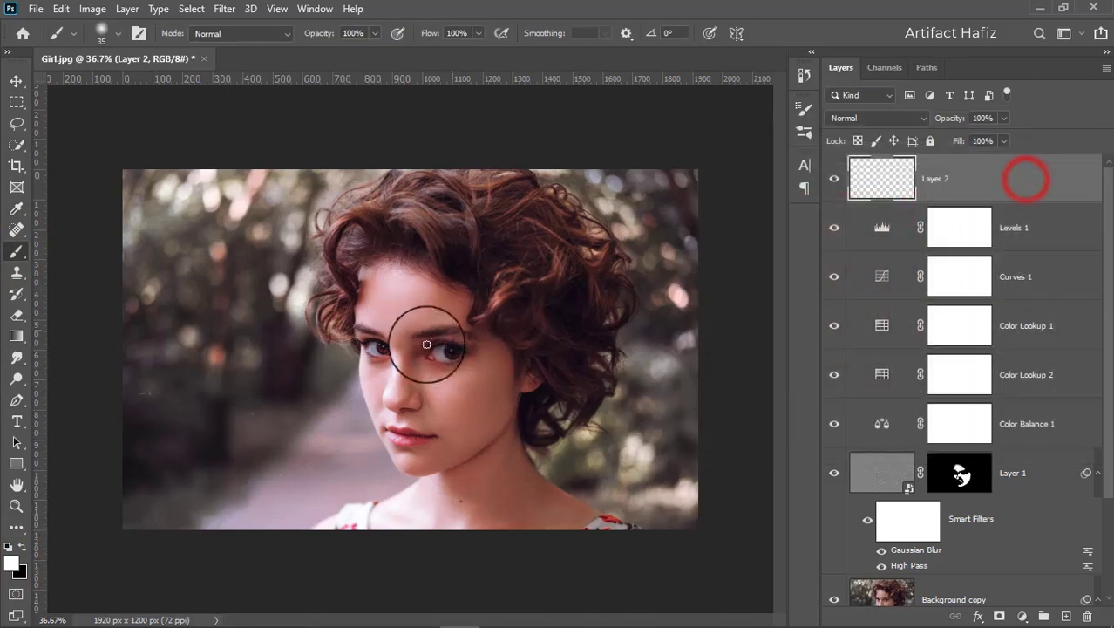
- Paint white rings on the irises and white catchlights in the pupils of both eyes with a soft brush of about 10 px
scroll(361, 348, "up", 6)
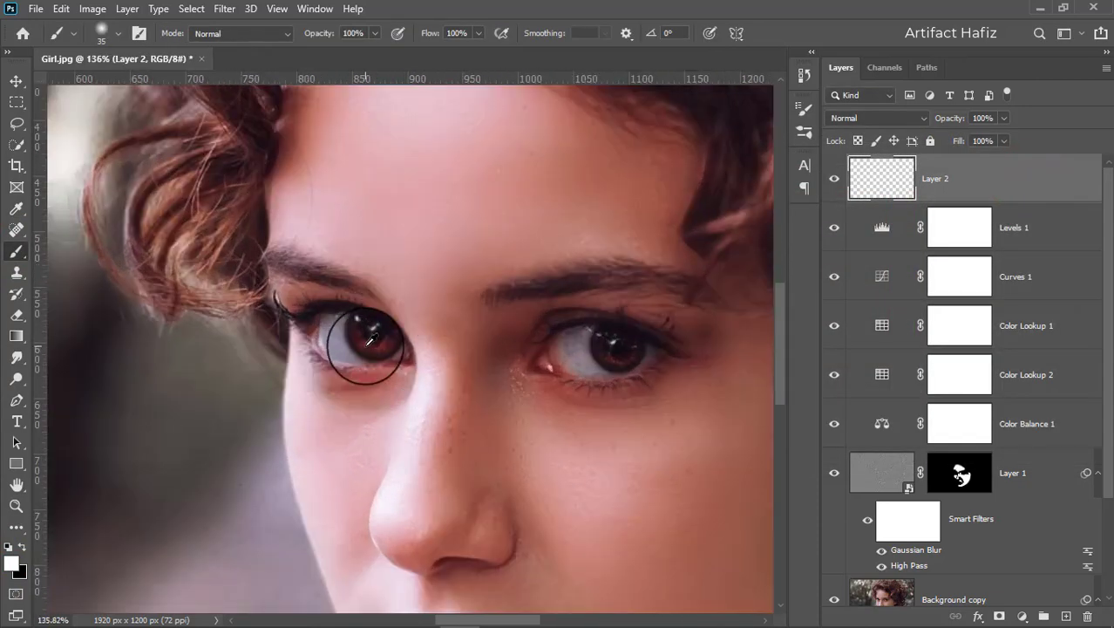
scroll(369, 335, "up", 1)
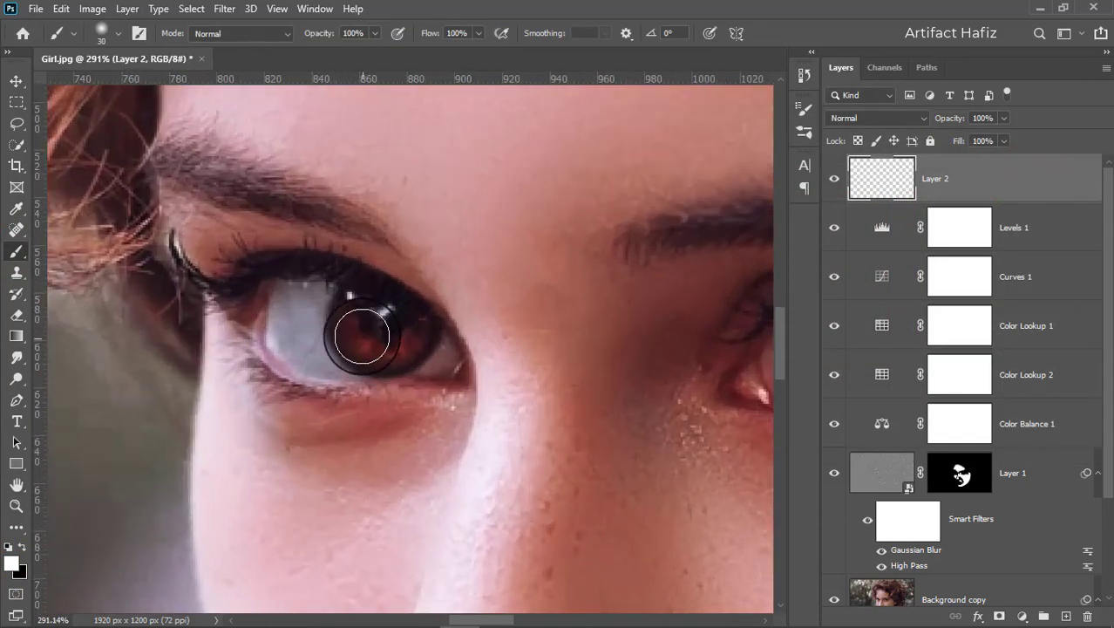
key("bracketleft")
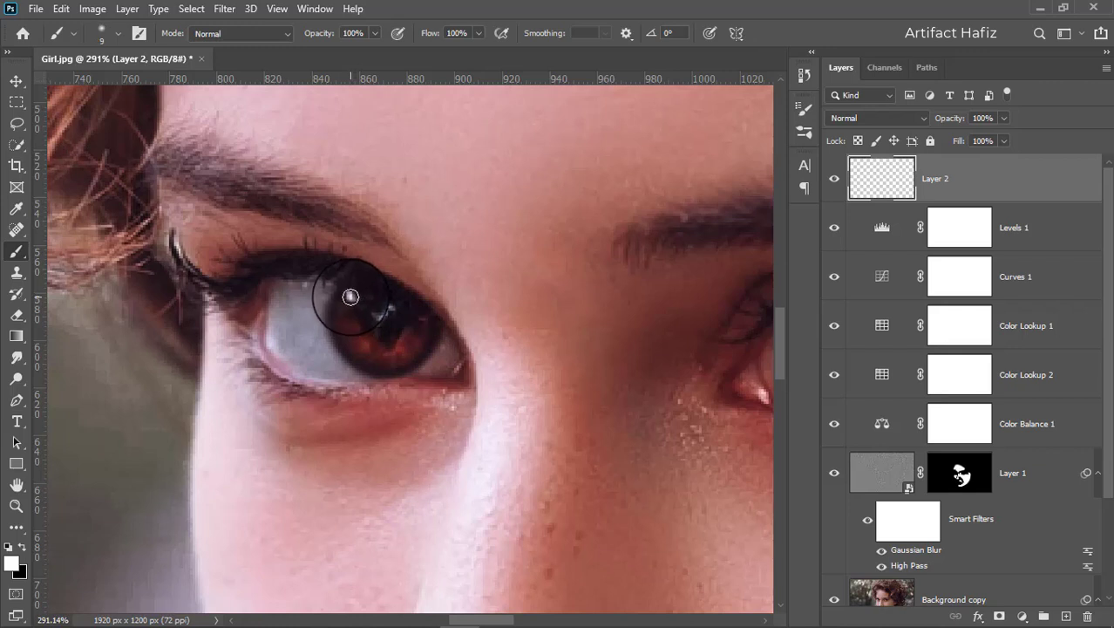
left_click(350, 297)
mouse_move(350, 297)
left_mouse_down()
mouse_move(366, 362)
mouse_move(388, 366)
mouse_move(408, 353)
mouse_move(424, 307)
mouse_move(378, 305)
left_mouse_up()
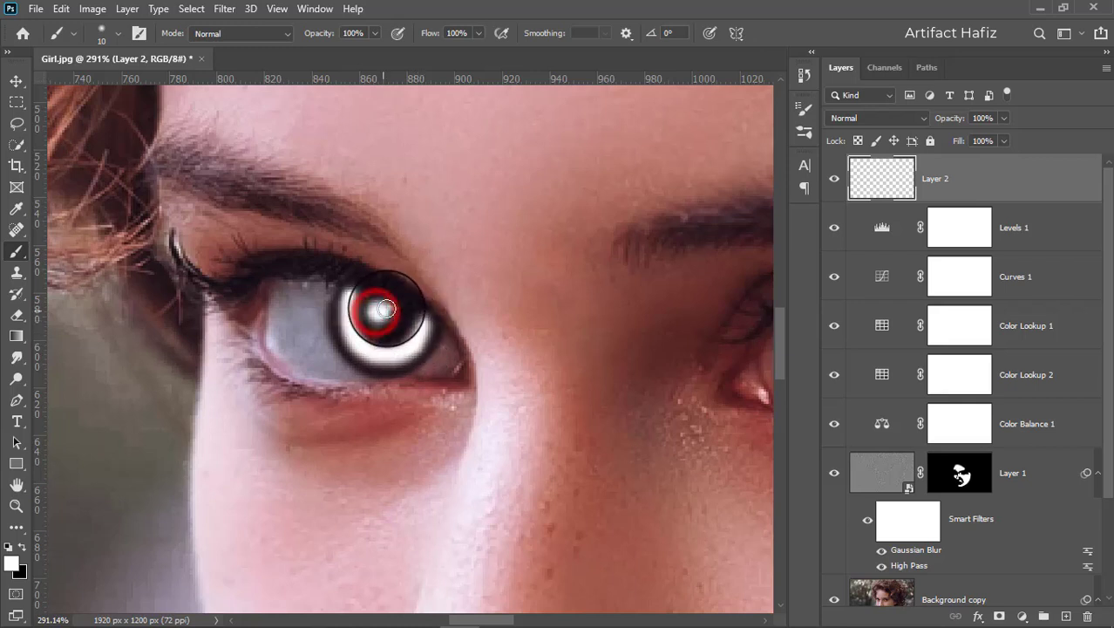
mouse_move(601, 320)
left_mouse_down()
mouse_move(406, 333)
mouse_move(318, 324)
left_mouse_up()
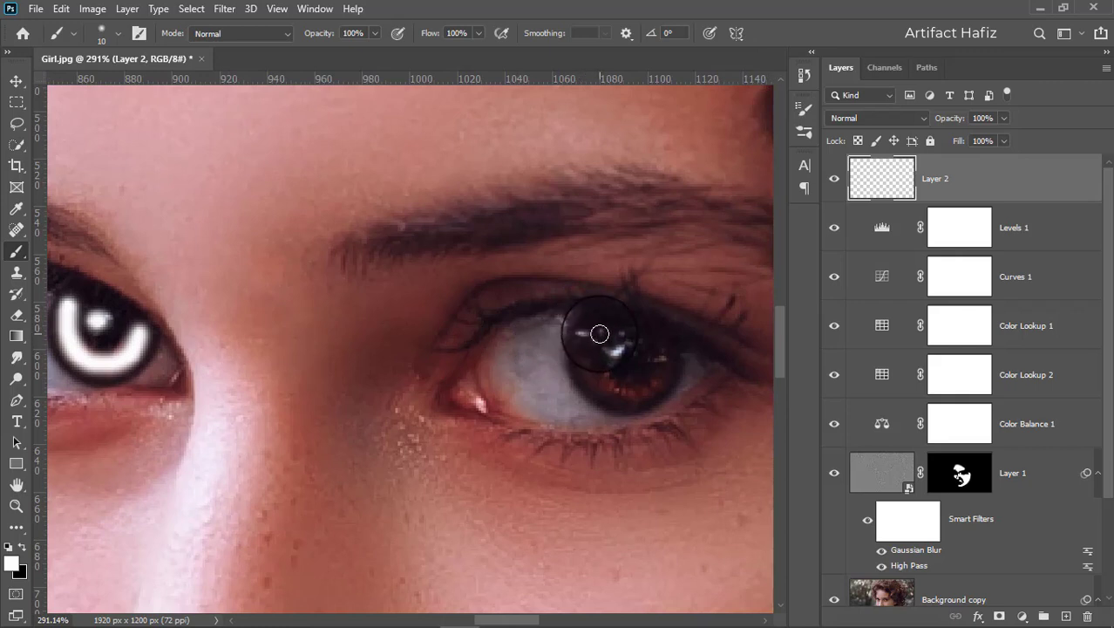
mouse_move(589, 334)
left_mouse_down()
mouse_move(604, 325)
mouse_move(589, 364)
mouse_move(603, 394)
mouse_move(659, 371)
mouse_move(619, 340)
mouse_move(612, 349)
left_mouse_up()
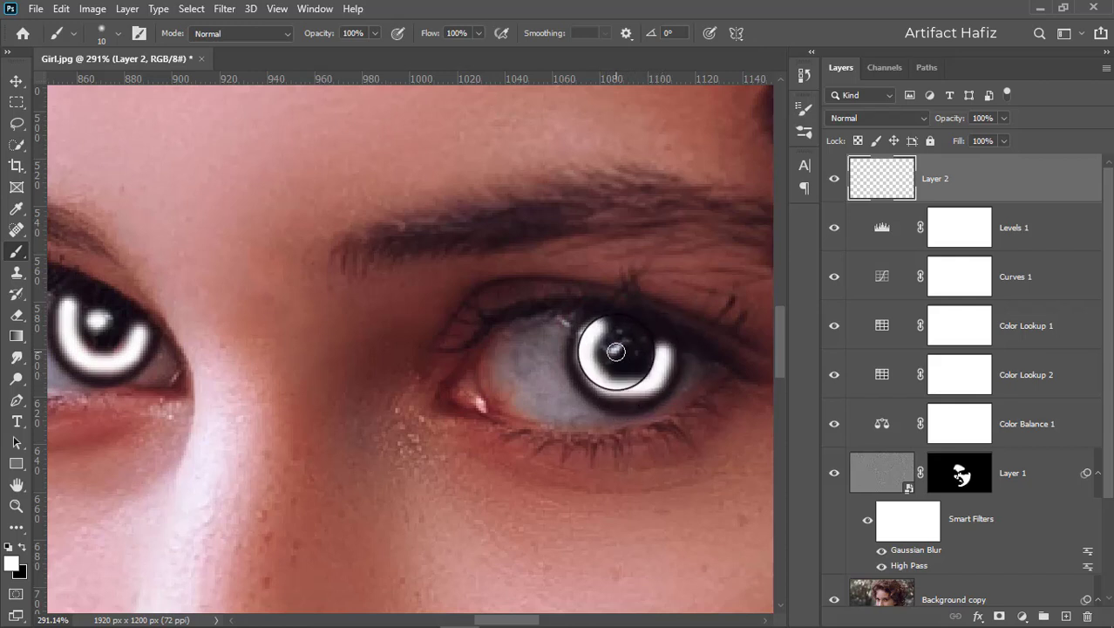
- Set the blend mode of Layer 2 to Overlay and compare the eyes with the layer hidden and shown
scroll(629, 349, "down", 5)
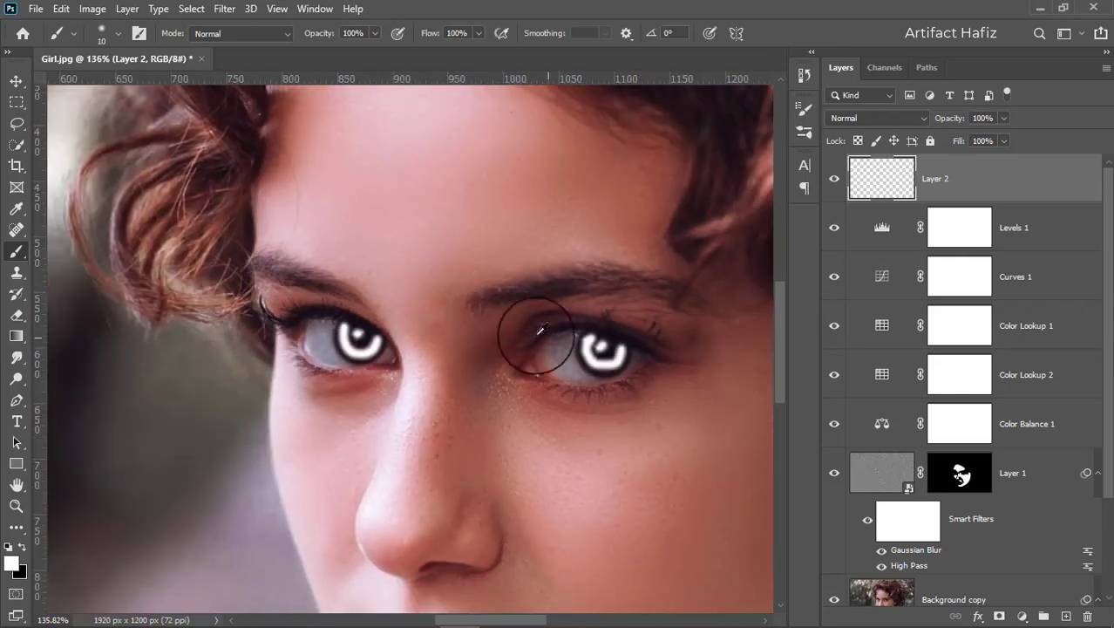
scroll(427, 310, "down", 1)
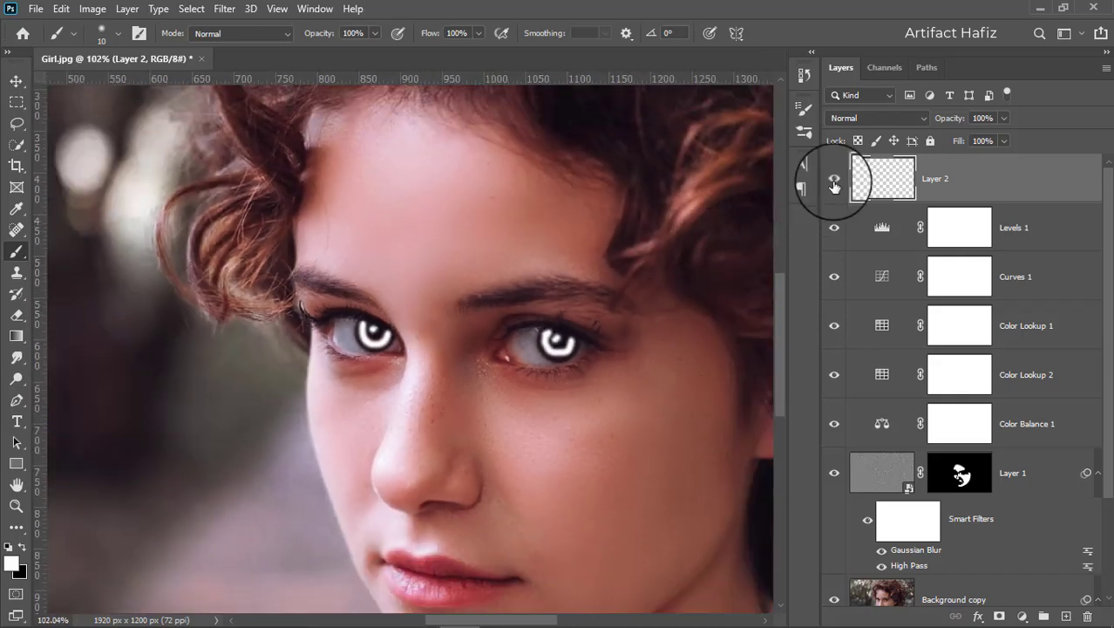
left_click(877, 119)
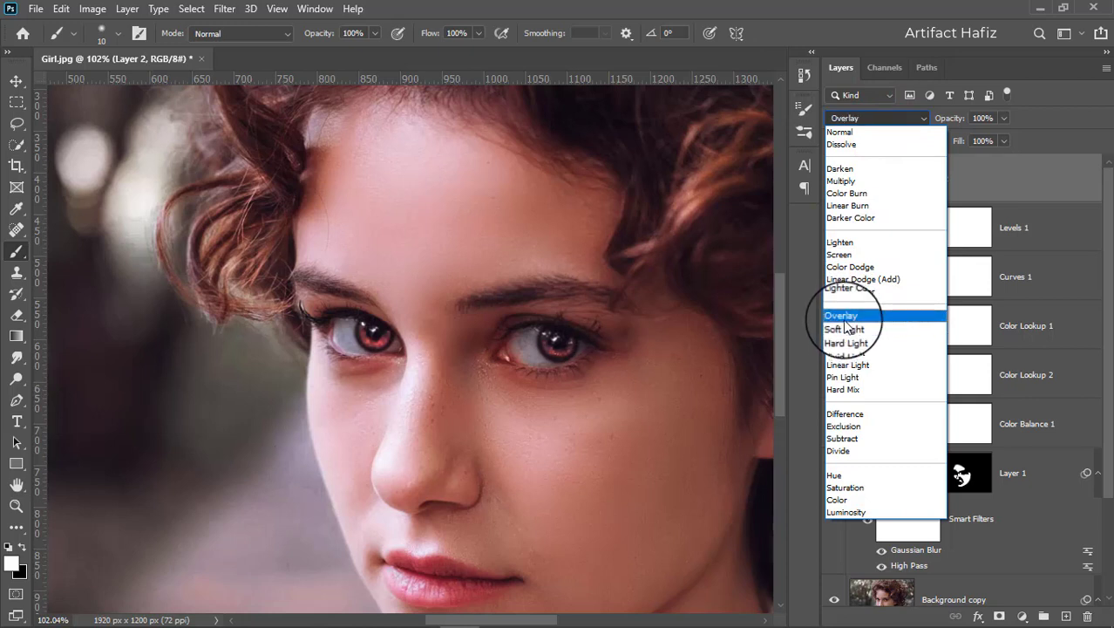
left_click(842, 316)
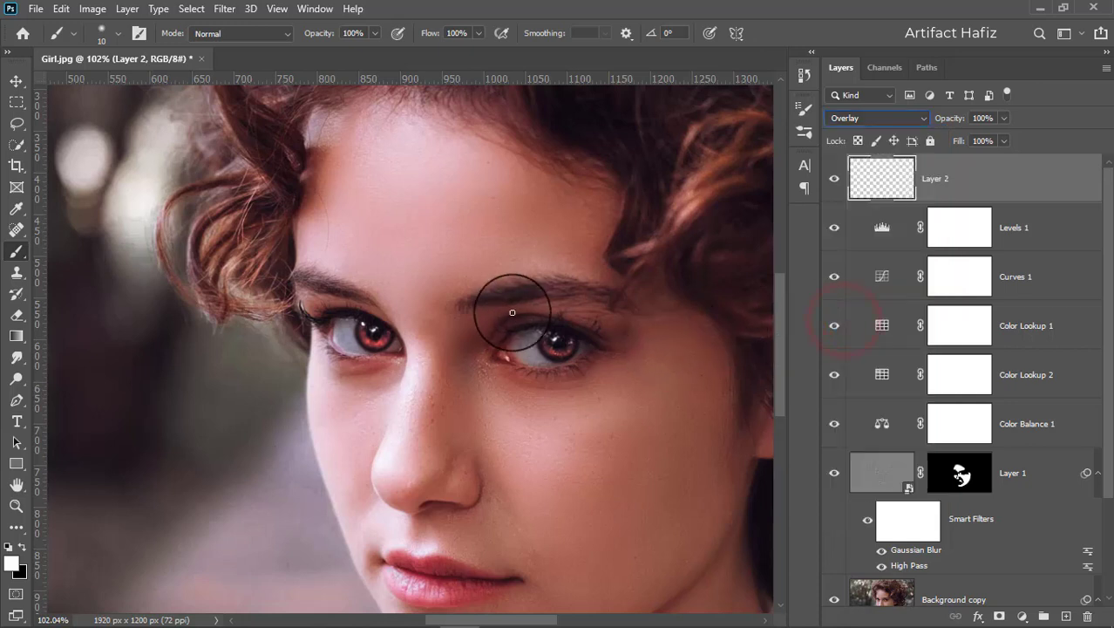
left_click(16, 79)
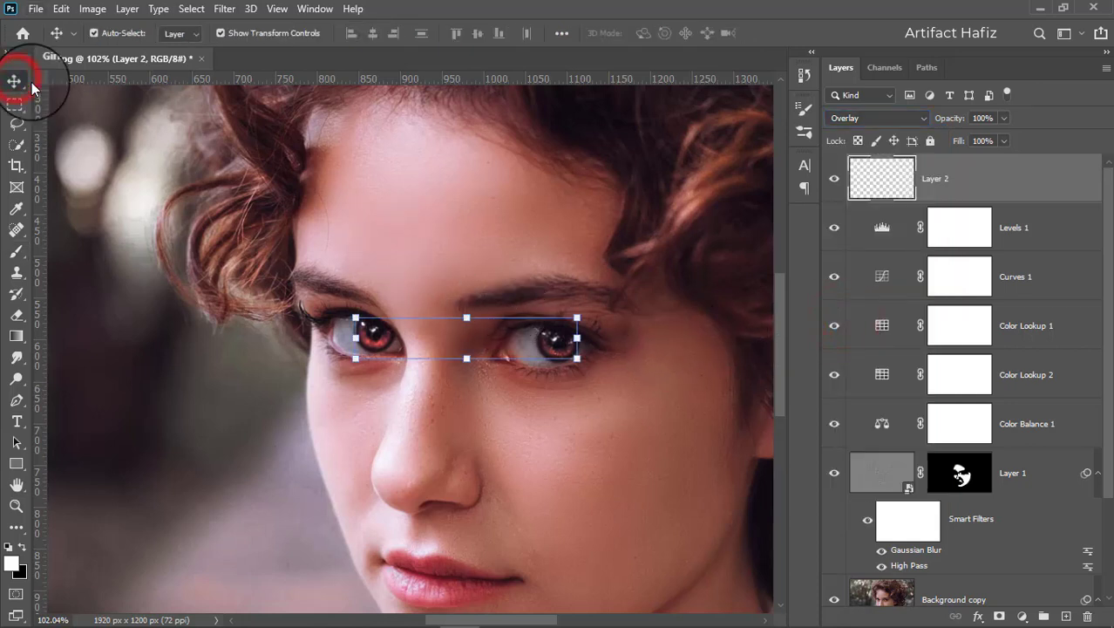
left_click(16, 103)
left_click(832, 179)
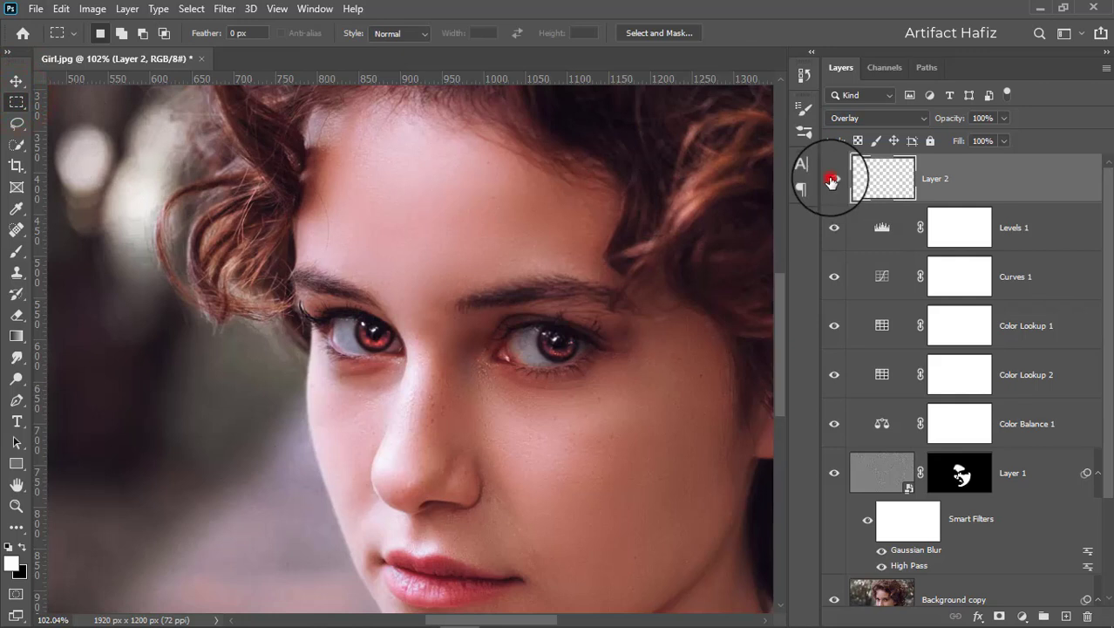
left_click(833, 179)
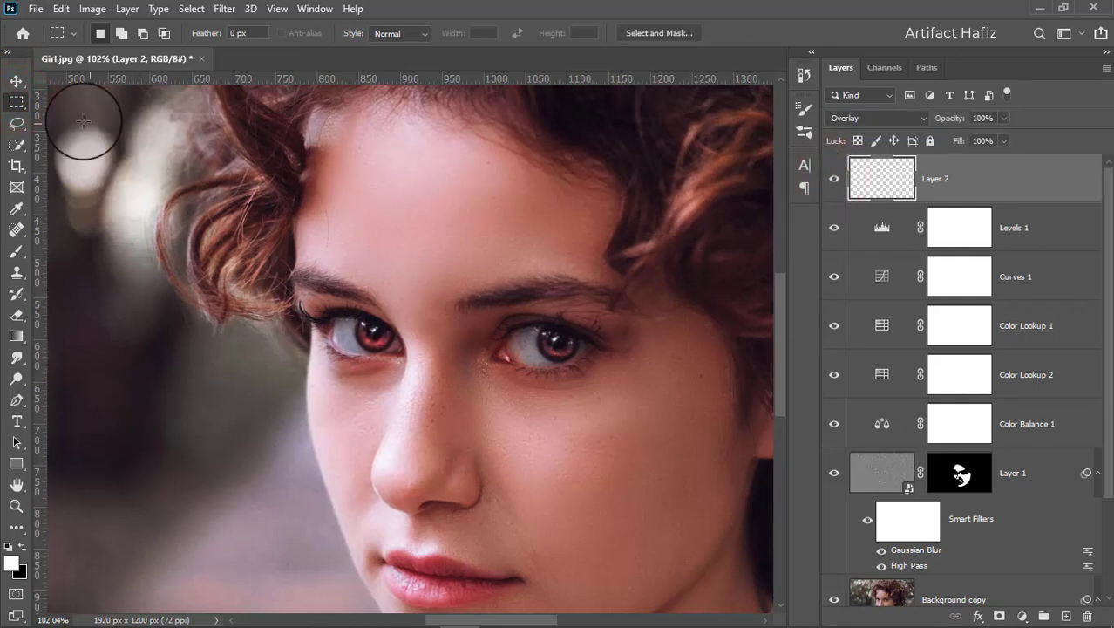
- Stamp all visible layers into a new layer above Layer 2 and convert it for smart filters
left_click(16, 81)
scroll(388, 244, "down", 4)
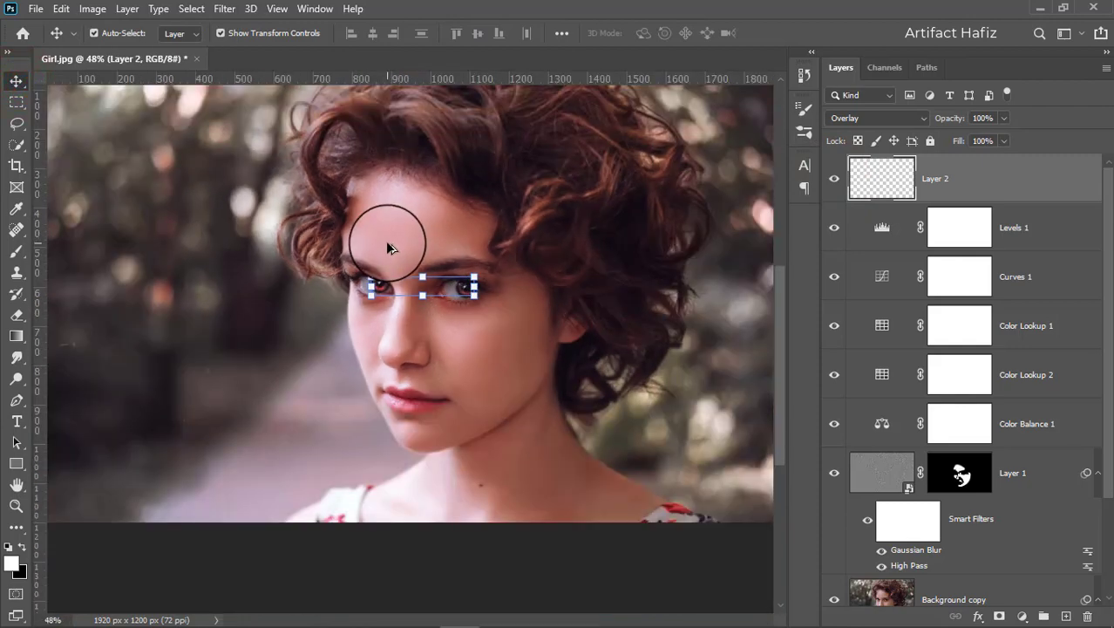
scroll(388, 248, "down", 1)
left_click(969, 183)
key("ctrl+alt+shift+e")
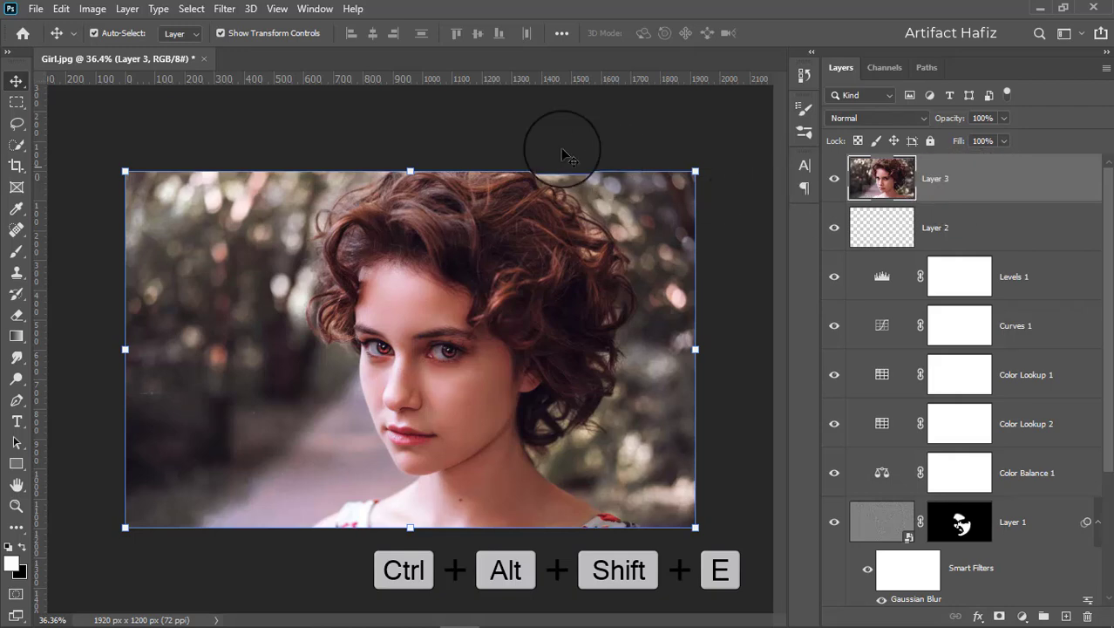
left_click(223, 8)
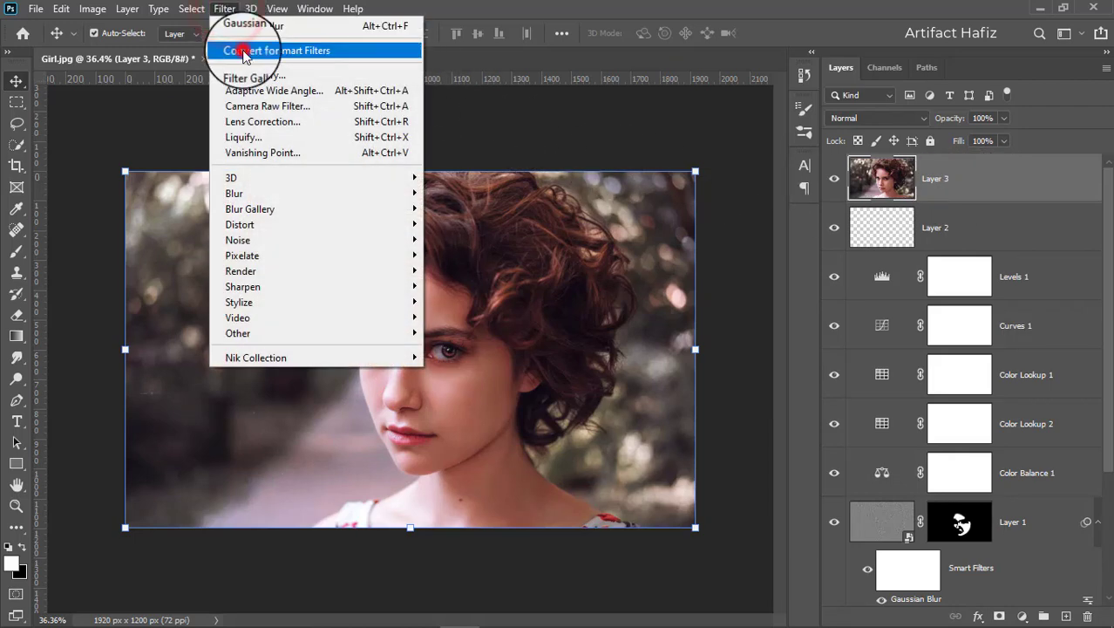
left_click(261, 50)
left_click(548, 253)
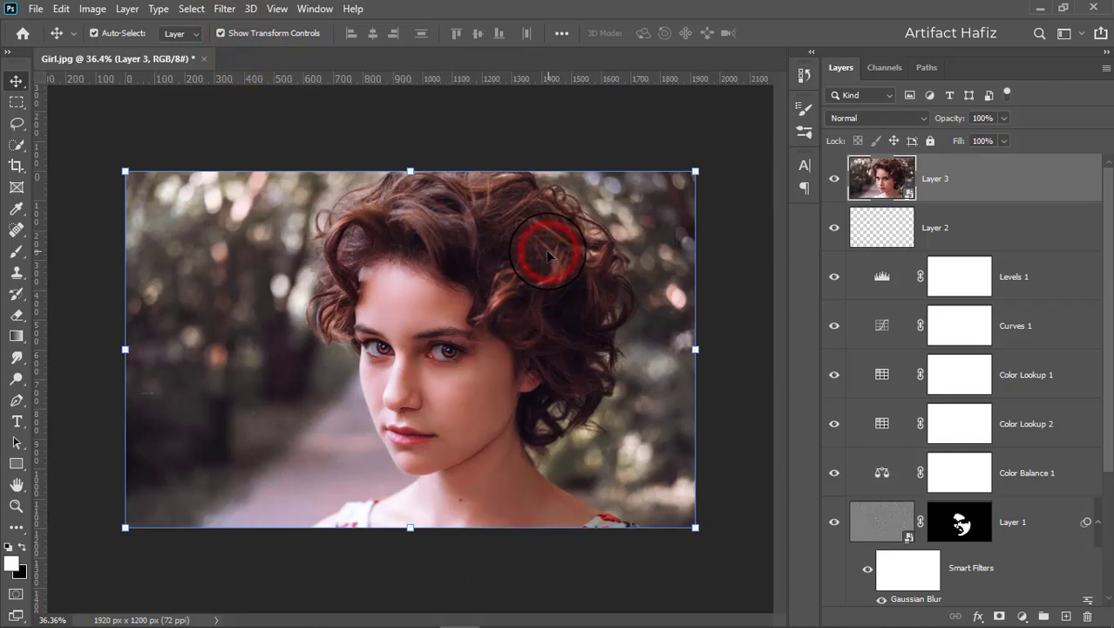
- Open the Camera Raw Filter on the merged layer and set Clarity to +6
left_click(225, 9)
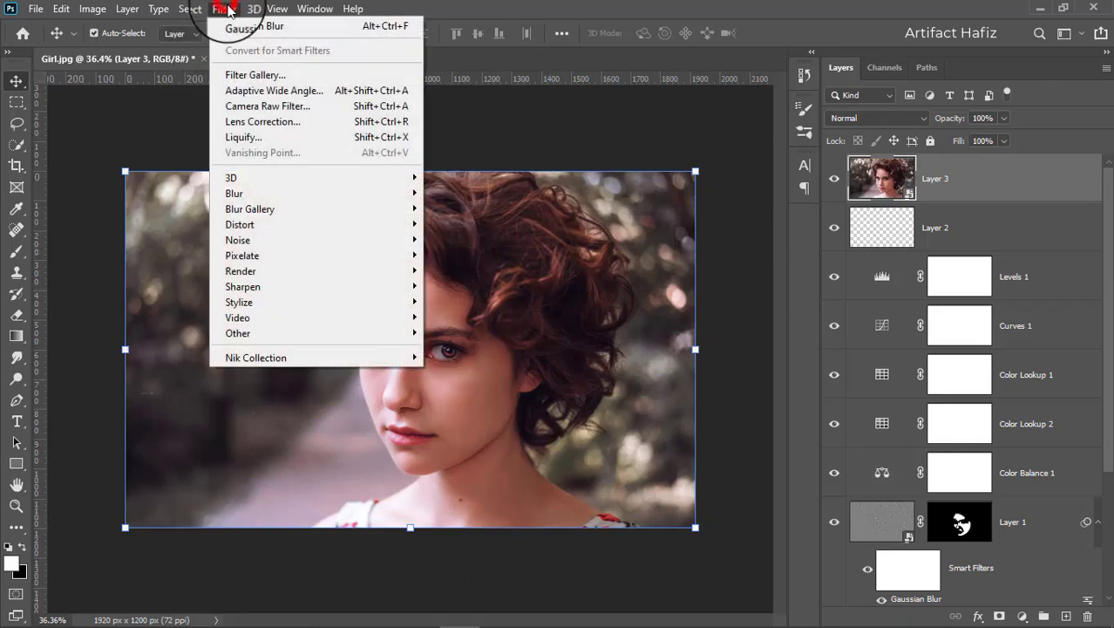
left_click(259, 108)
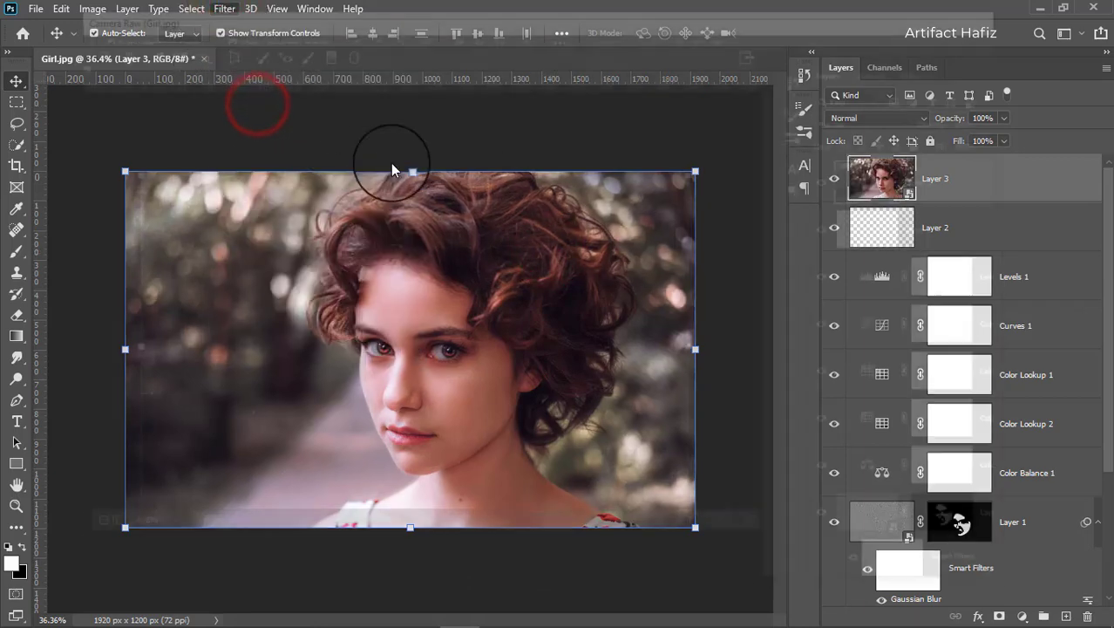
scroll(891, 389, "down", 3)
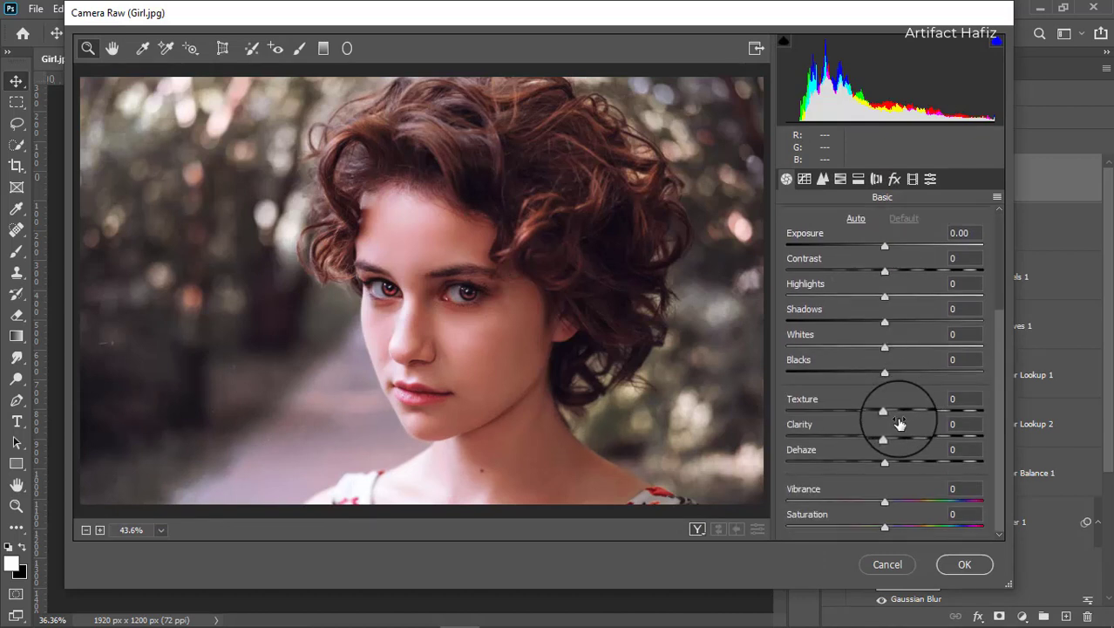
left_click_drag(884, 440, 890, 439)
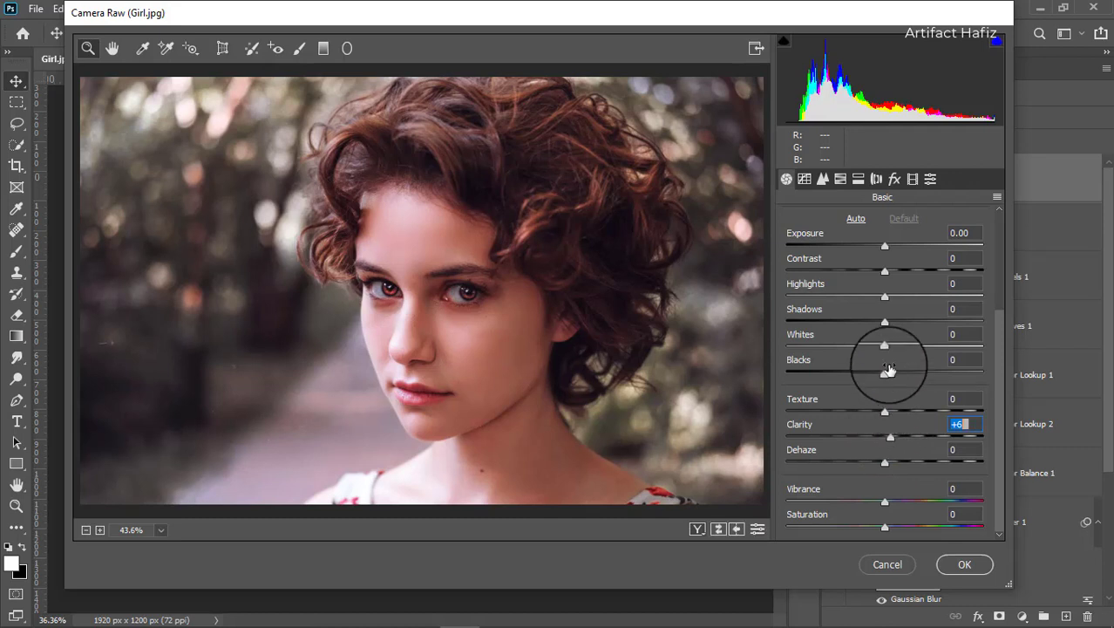
- Adjust the HSL saturation in Camera Raw to Reds +3, Oranges -26 and Yellows -12
left_click(842, 179)
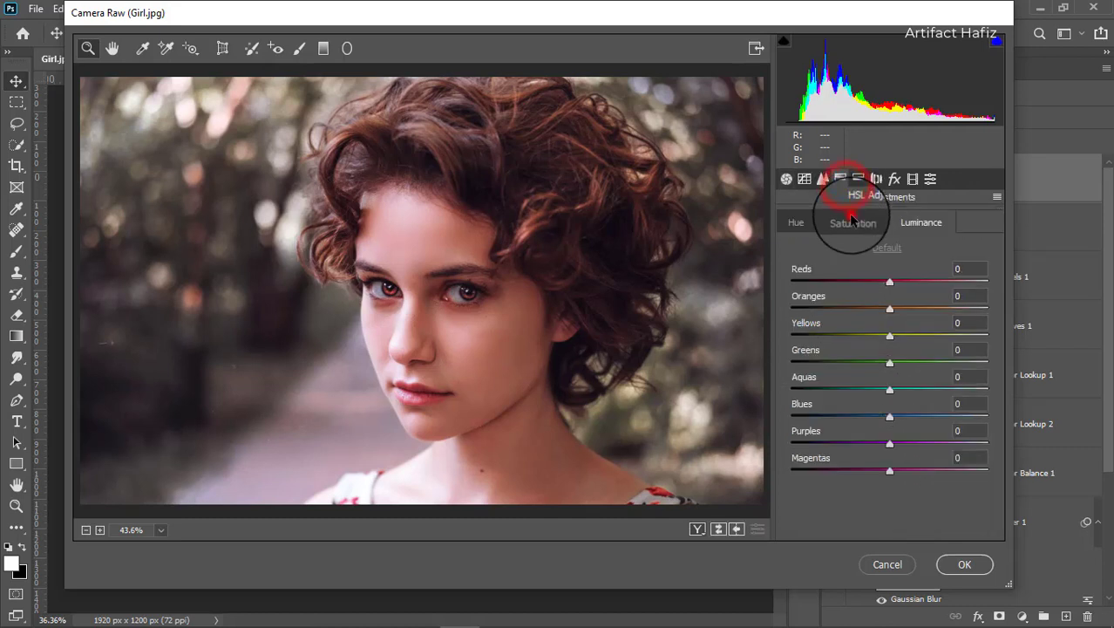
left_click(853, 223)
left_click_drag(889, 308, 896, 342)
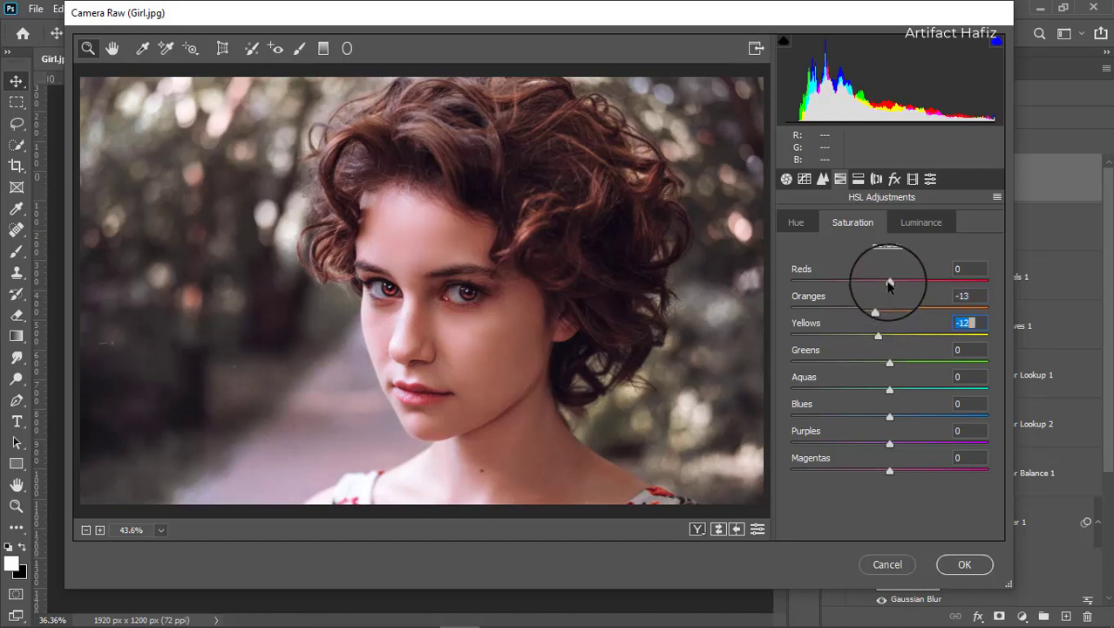
left_click_drag(888, 279, 866, 306)
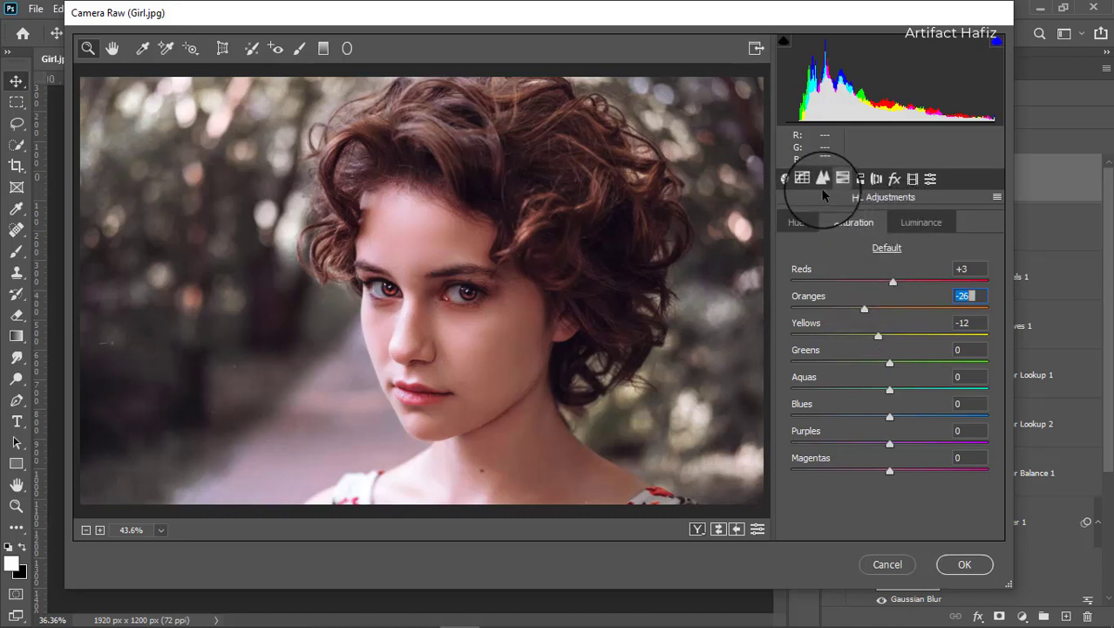
- Raise Clarity to +18 in the basic adjustments and apply the Camera Raw Filter
left_click(785, 179)
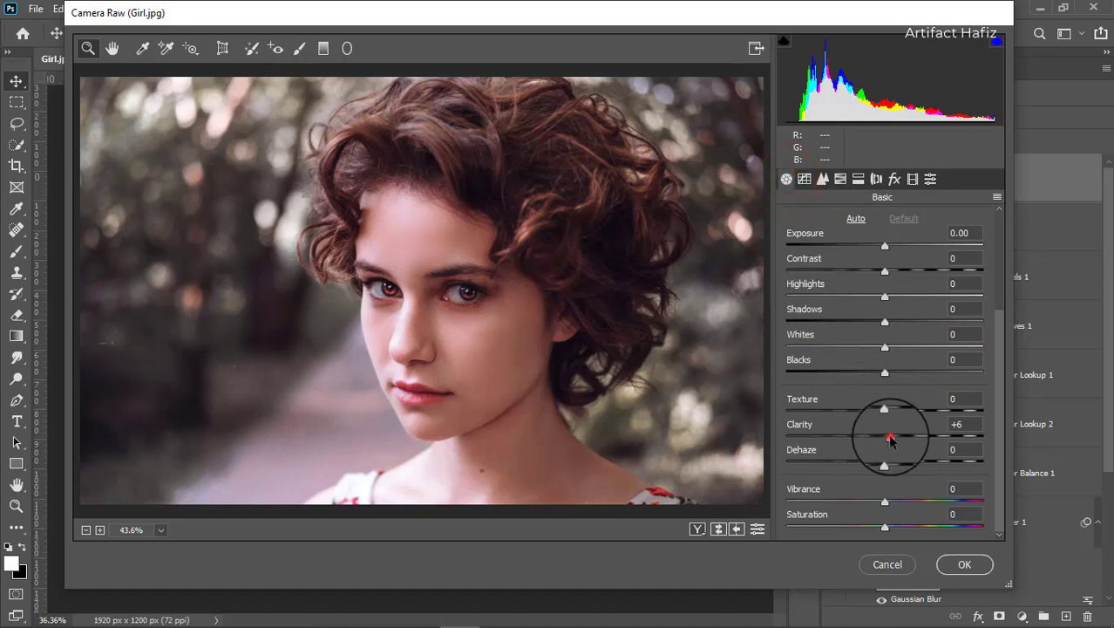
left_click_drag(890, 437, 902, 442)
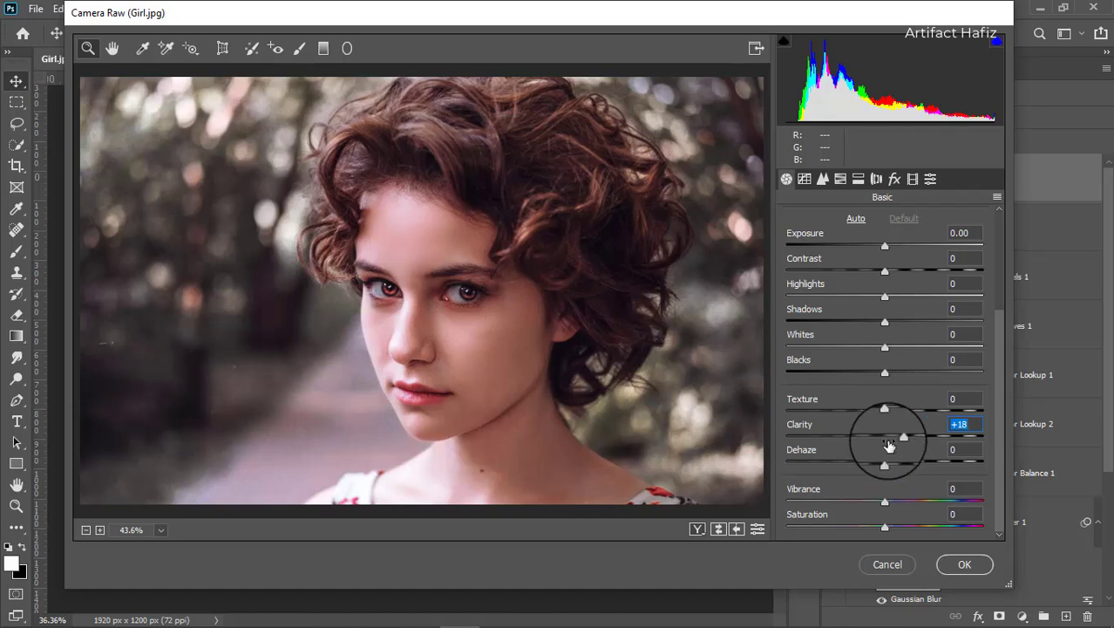
left_click(952, 564)
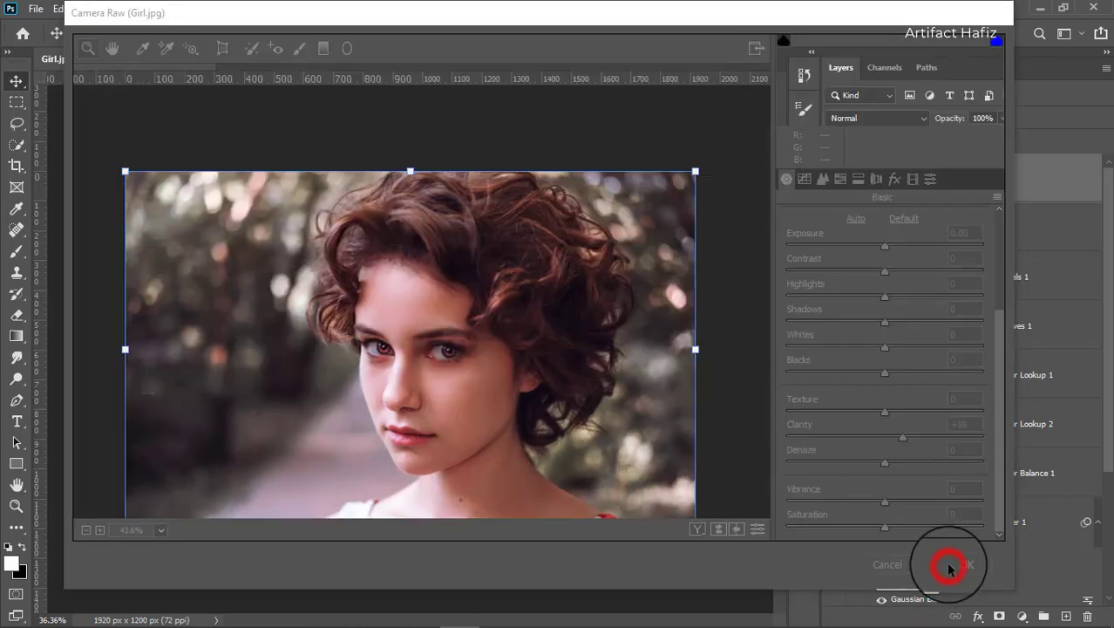
- Stamp all visible layers into another new layer above Layer 3 and convert it for smart filters
left_click(939, 181)
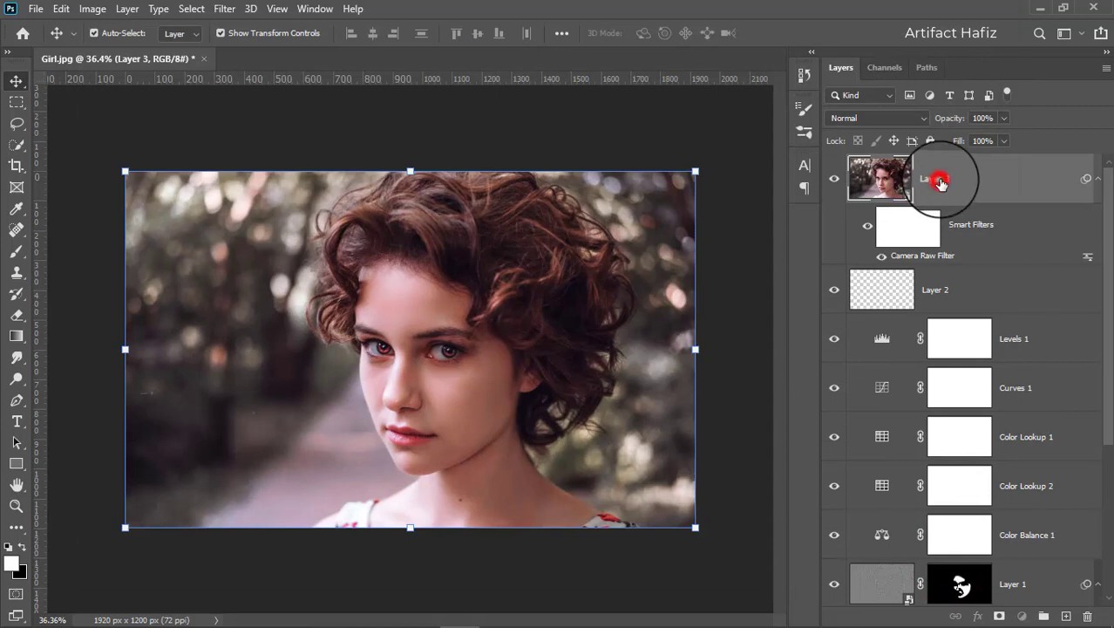
key("ctrl+alt+shift+e")
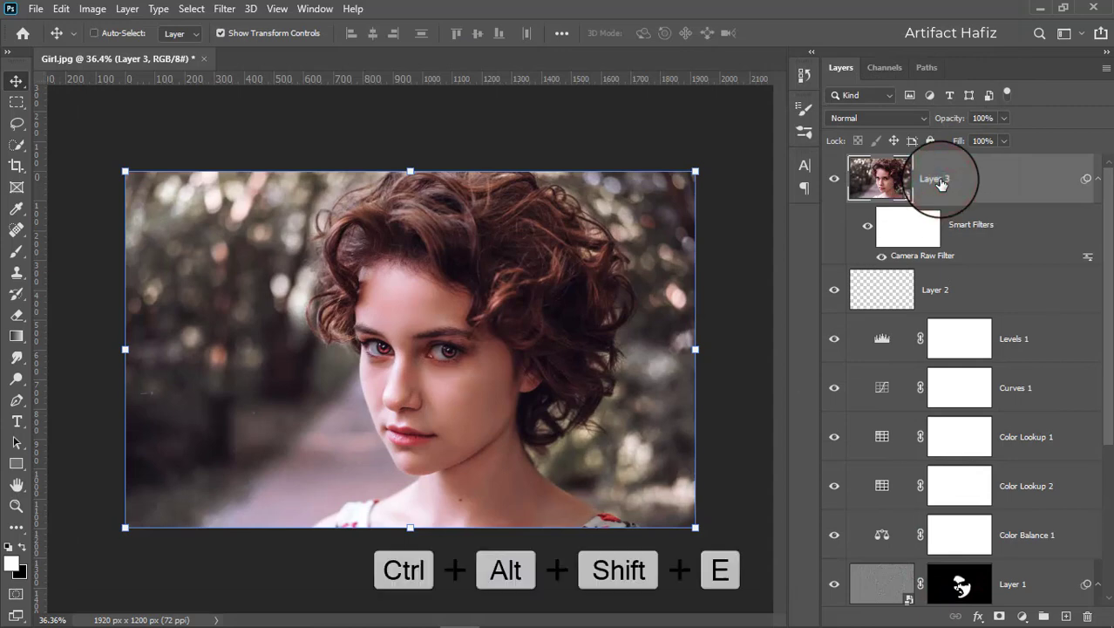
left_click(940, 179)
left_click(222, 9)
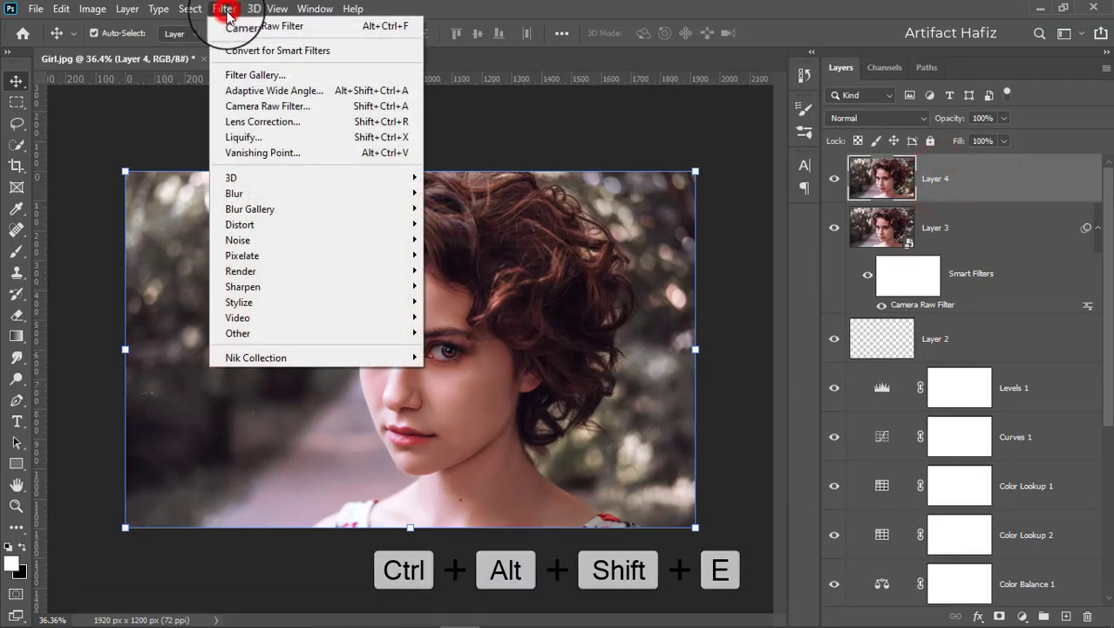
left_click(231, 49)
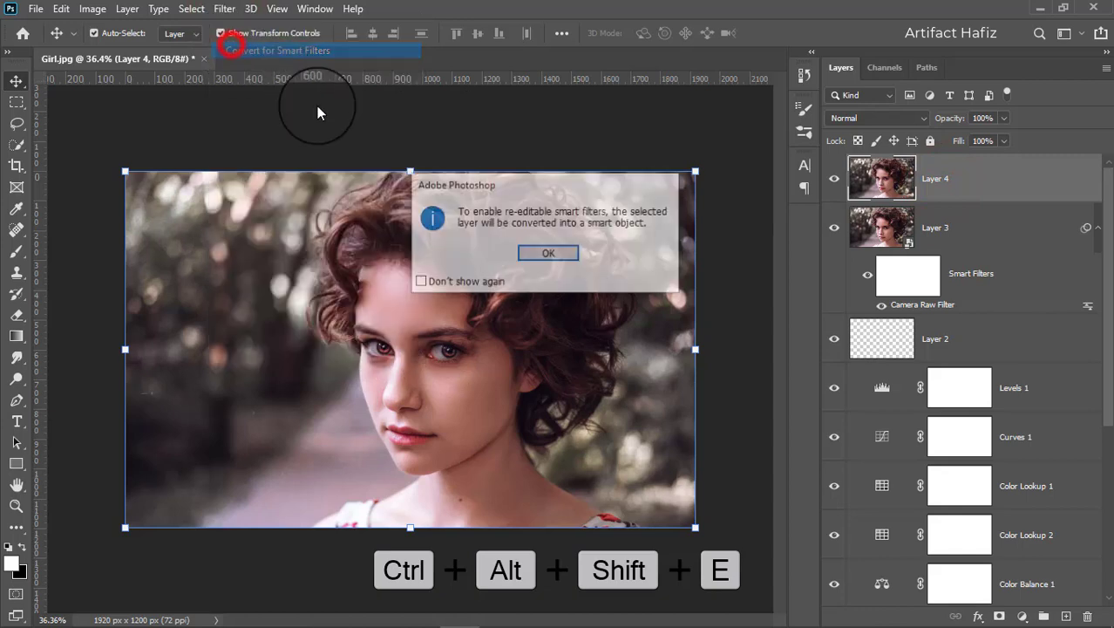
left_click(539, 252)
- Open the Camera Raw Filter on the new top layer and set the Luminance noise reduction to 100
left_click(223, 9)
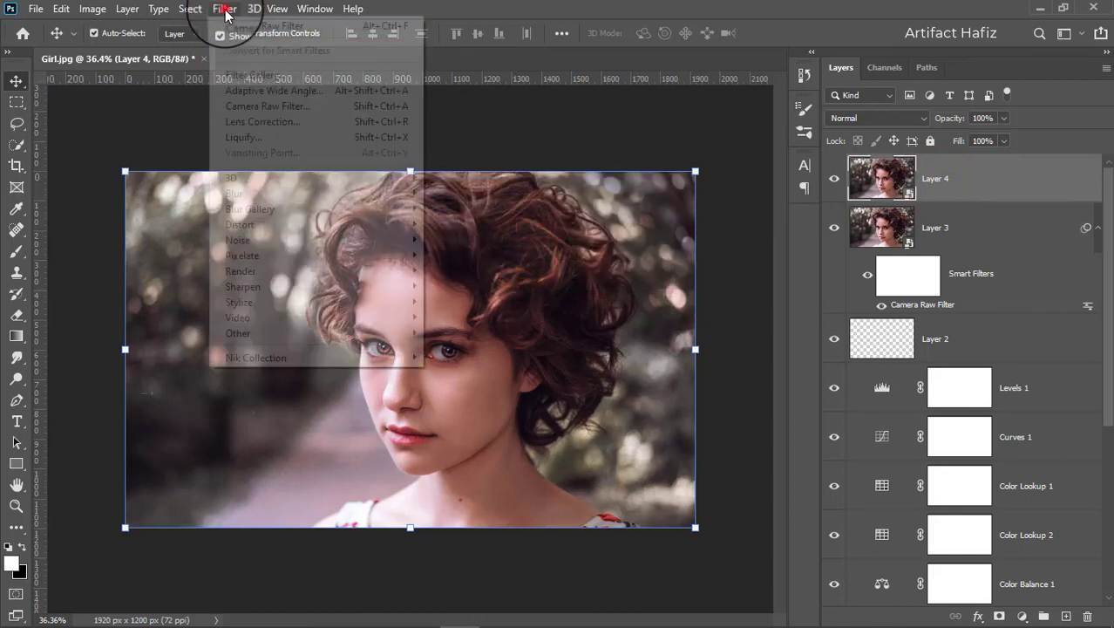
left_click(253, 106)
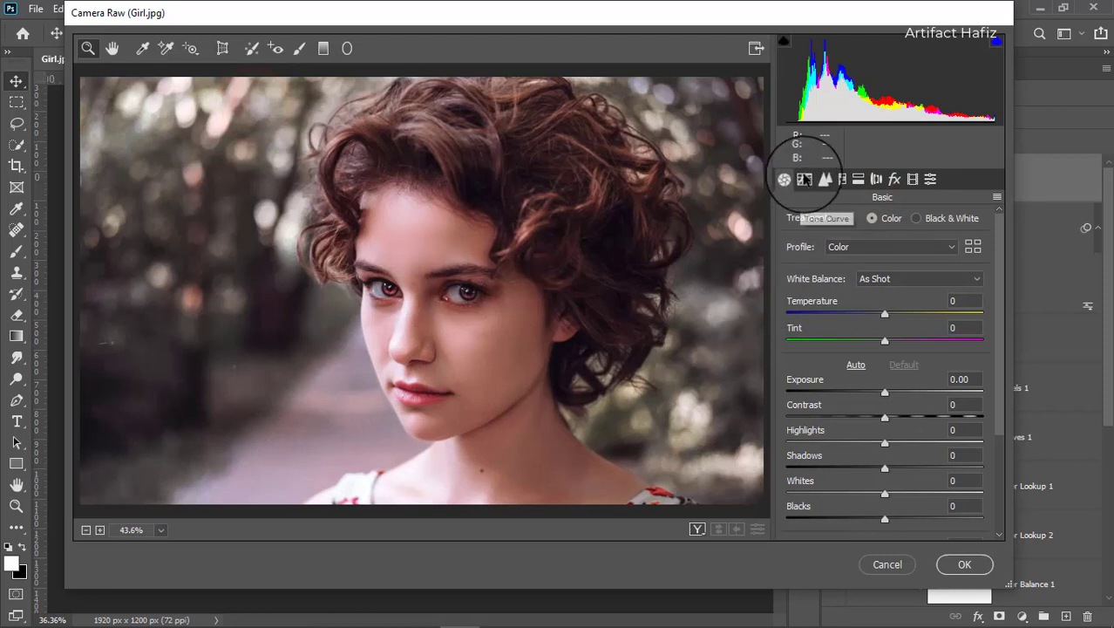
left_click(823, 178)
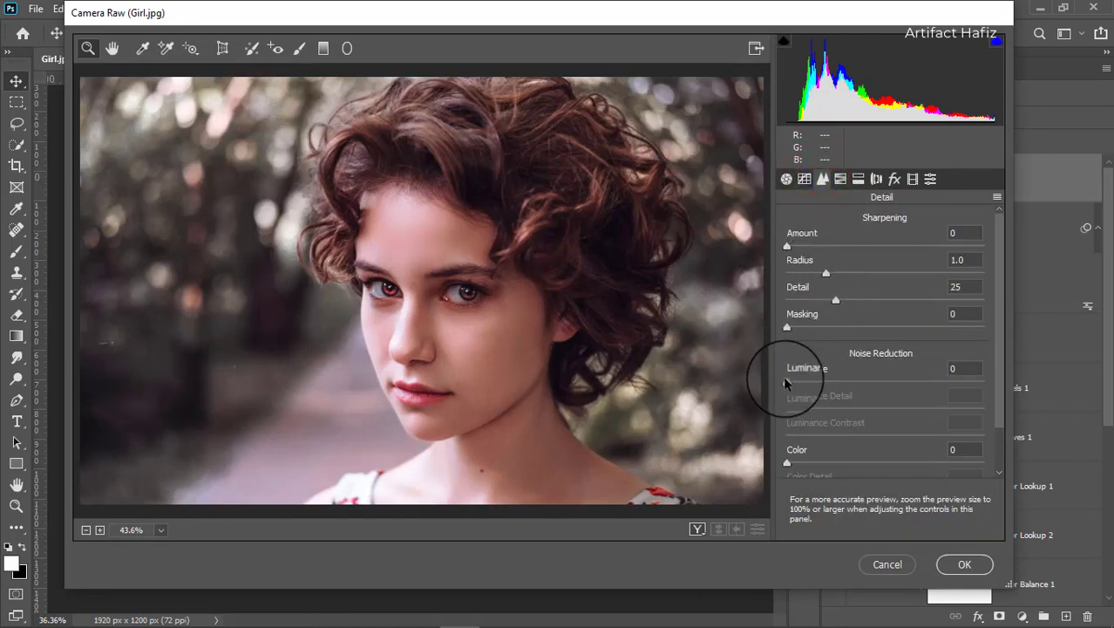
left_click_drag(789, 383, 936, 387)
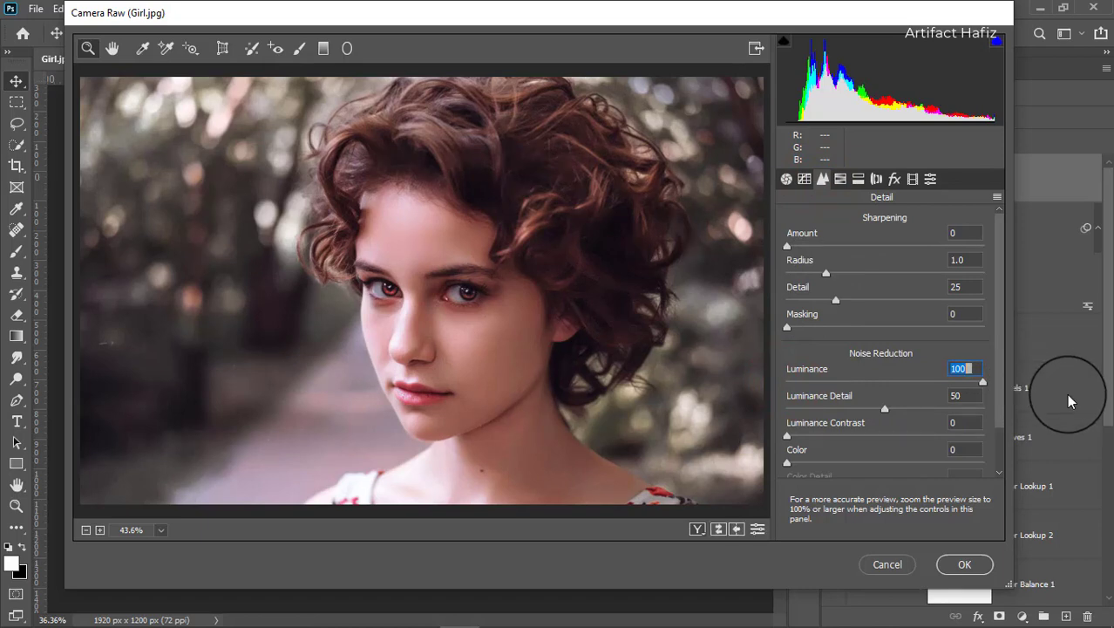
- Apply the Camera Raw noise reduction and toggle Layer 4's visibility to compare the smoothed skin
left_click(962, 565)
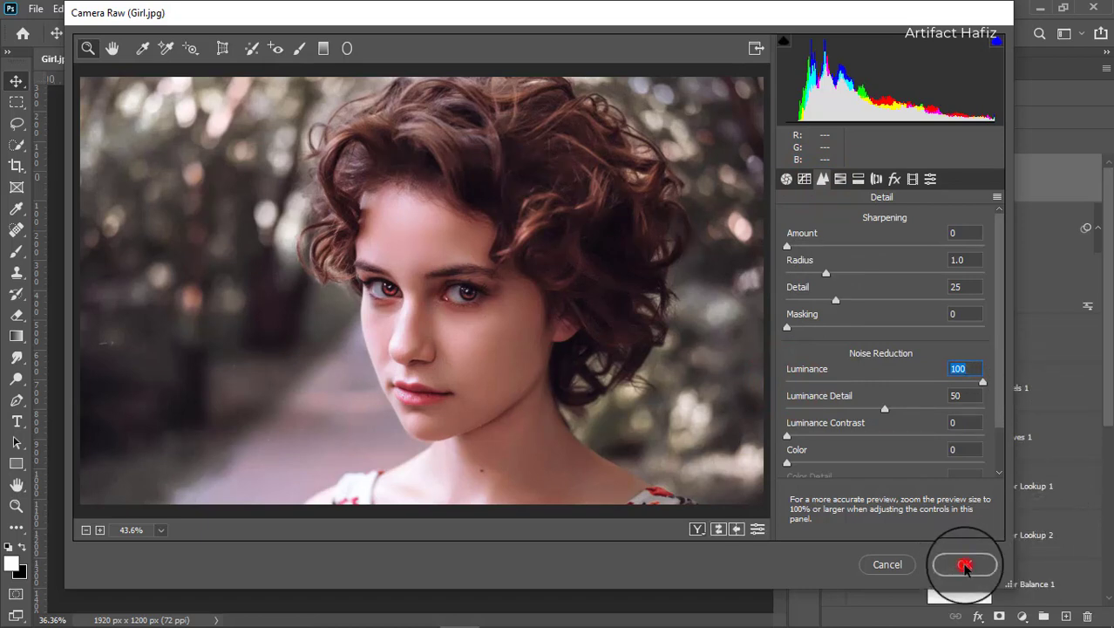
scroll(345, 417, "up", 3)
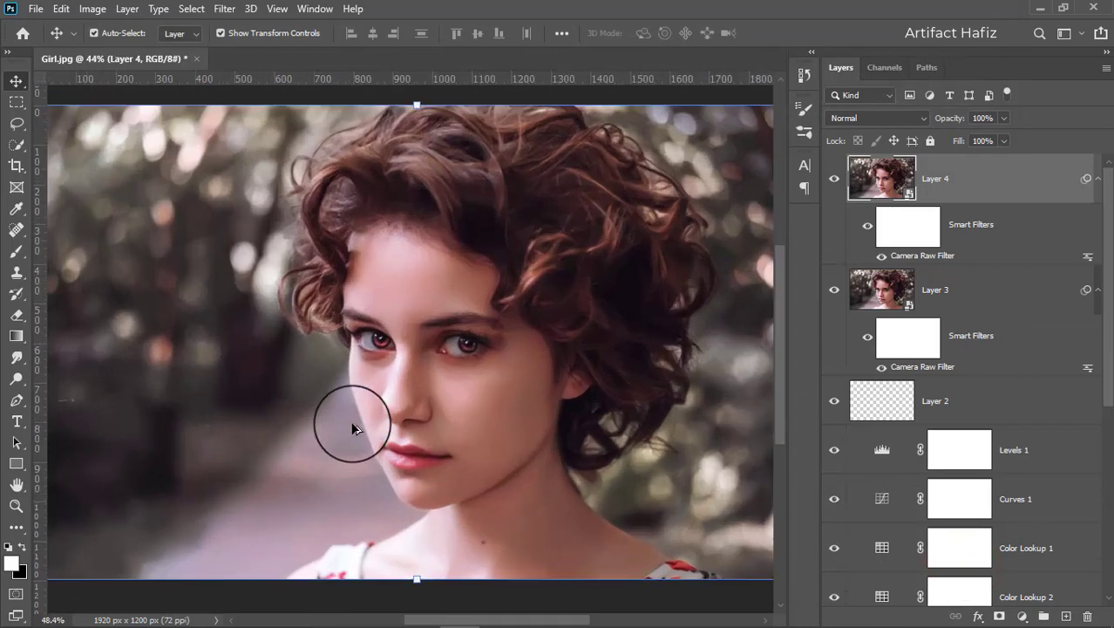
scroll(368, 424, "up", 2)
left_click(835, 179)
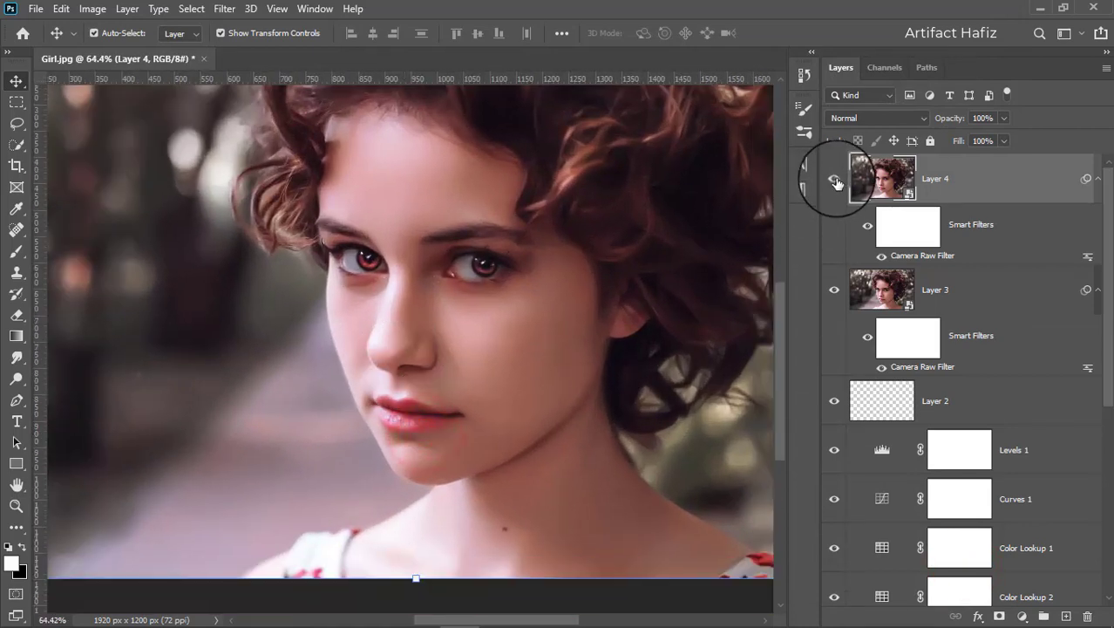
left_click(836, 181)
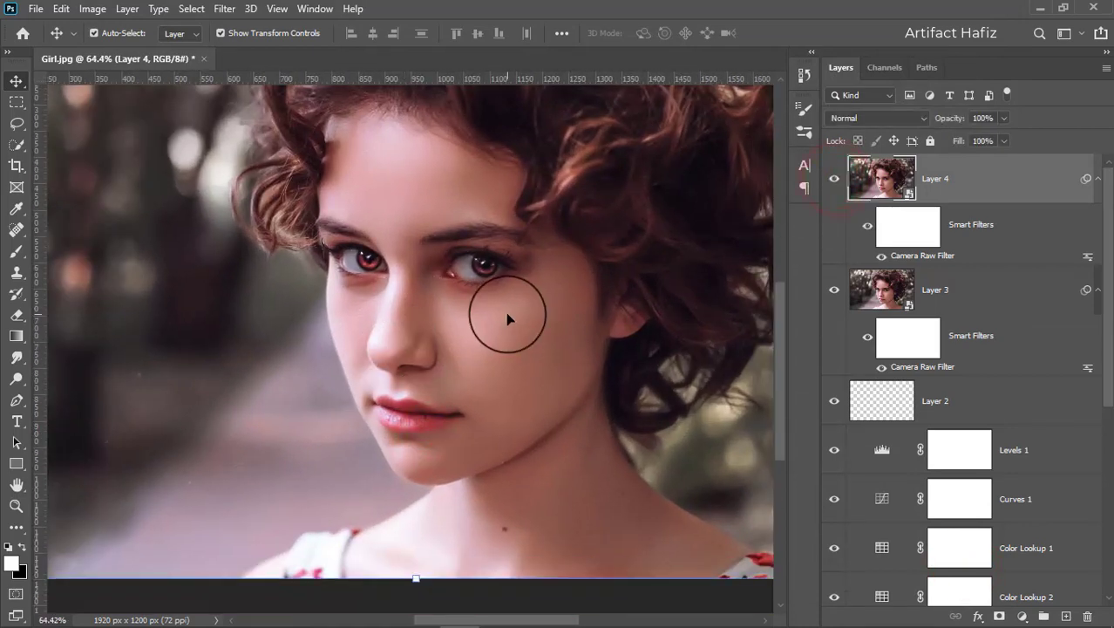
scroll(510, 318, "down", 2)
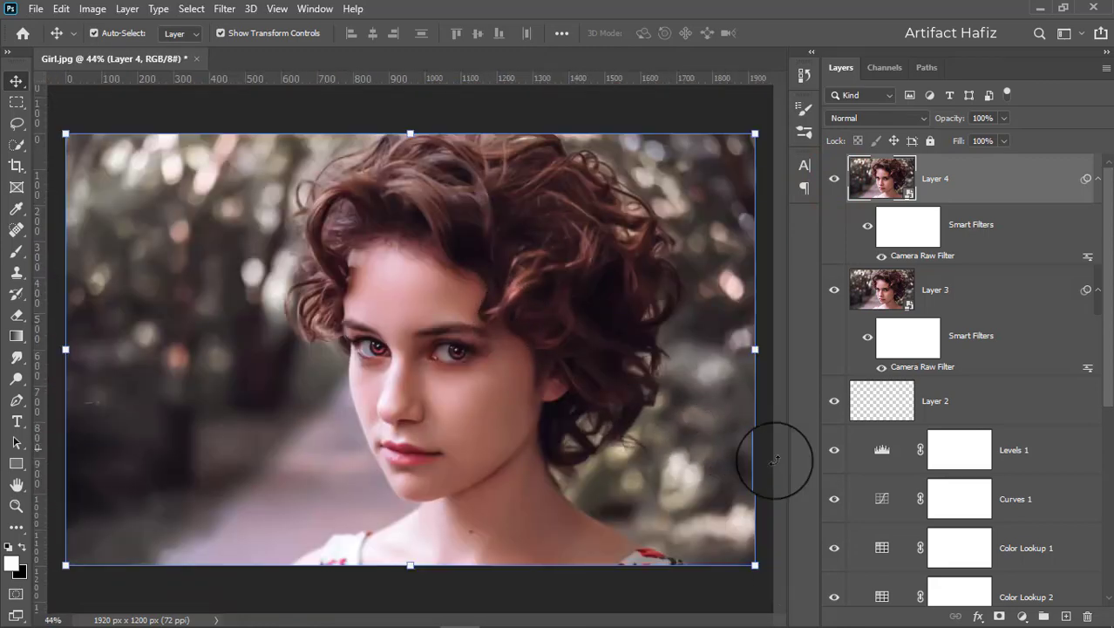
- Add a layer mask to Layer 4 and paint black over both eyes and eyebrows to restore their detail
left_click(998, 616)
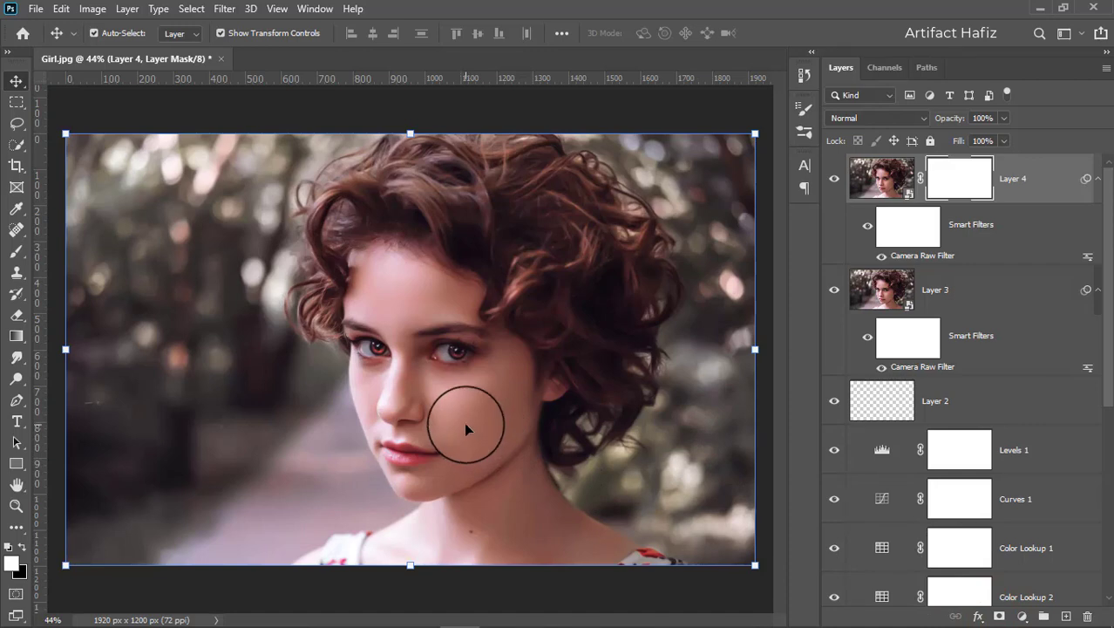
scroll(408, 390, "up", 2)
mouse_move(398, 393)
left_mouse_down()
mouse_move(368, 323)
mouse_move(319, 331)
mouse_move(279, 368)
left_mouse_up()
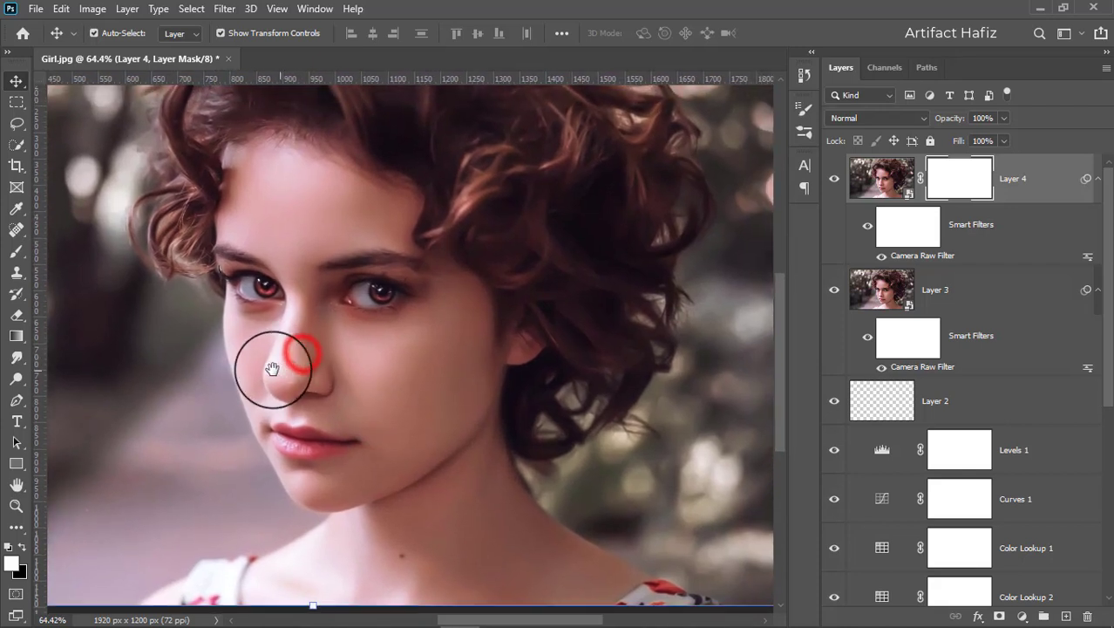
left_click(15, 252)
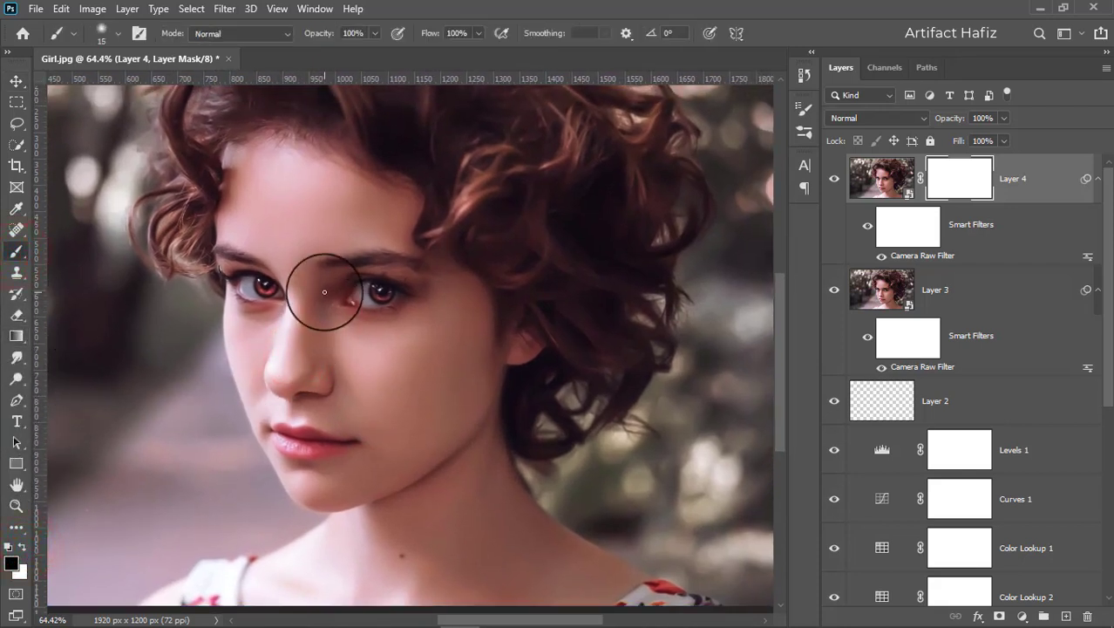
left_click(233, 266)
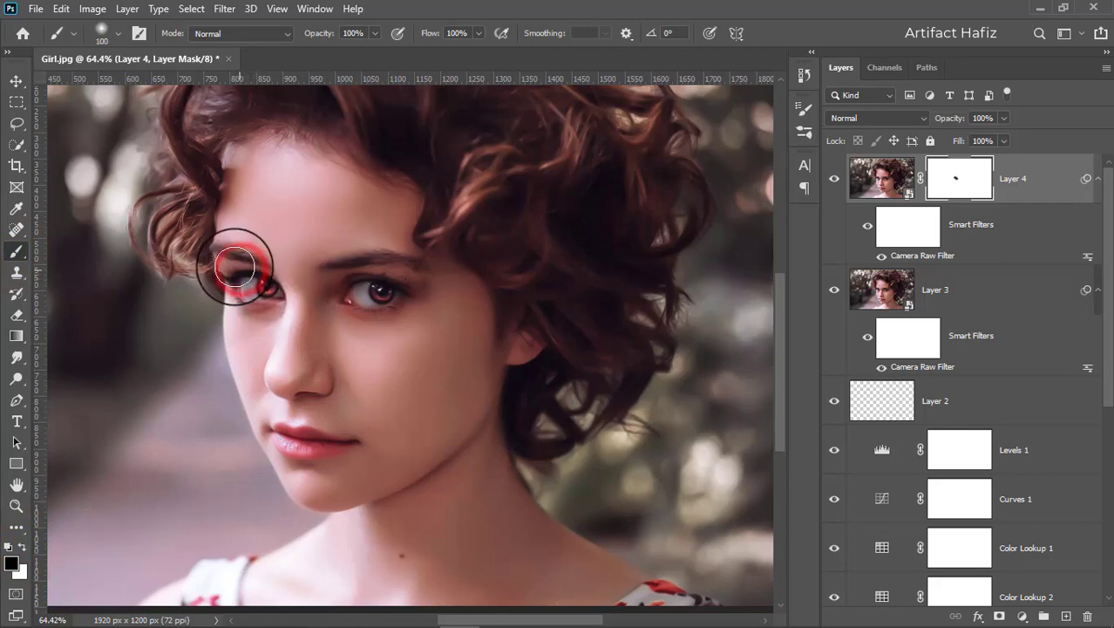
key("[")
left_click(256, 296)
left_click(329, 268)
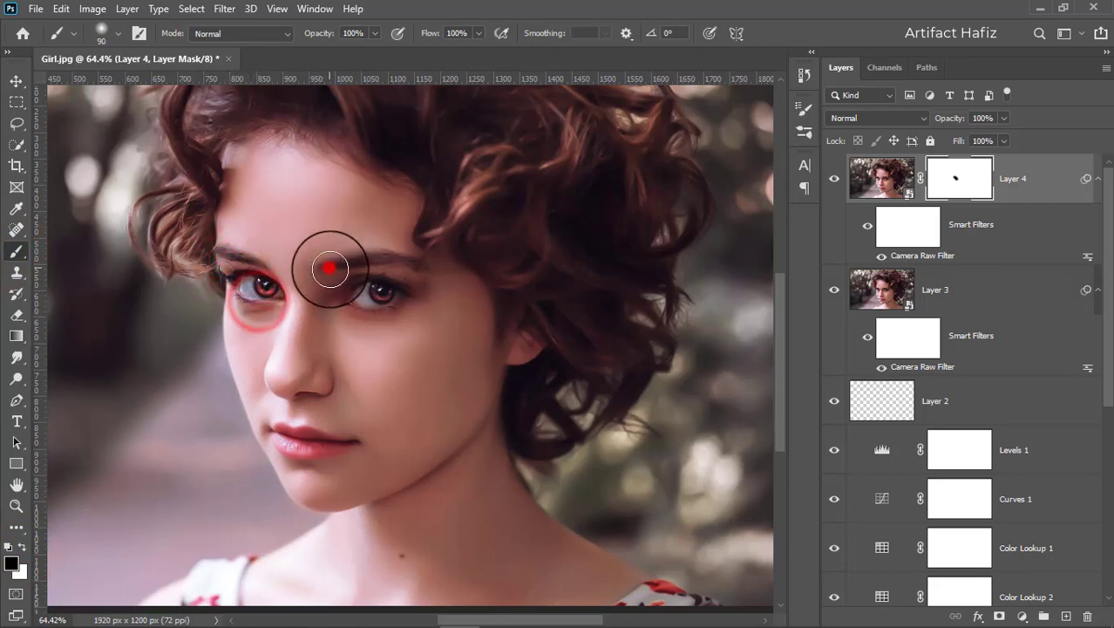
left_click(386, 256)
left_click_drag(338, 298, 391, 299)
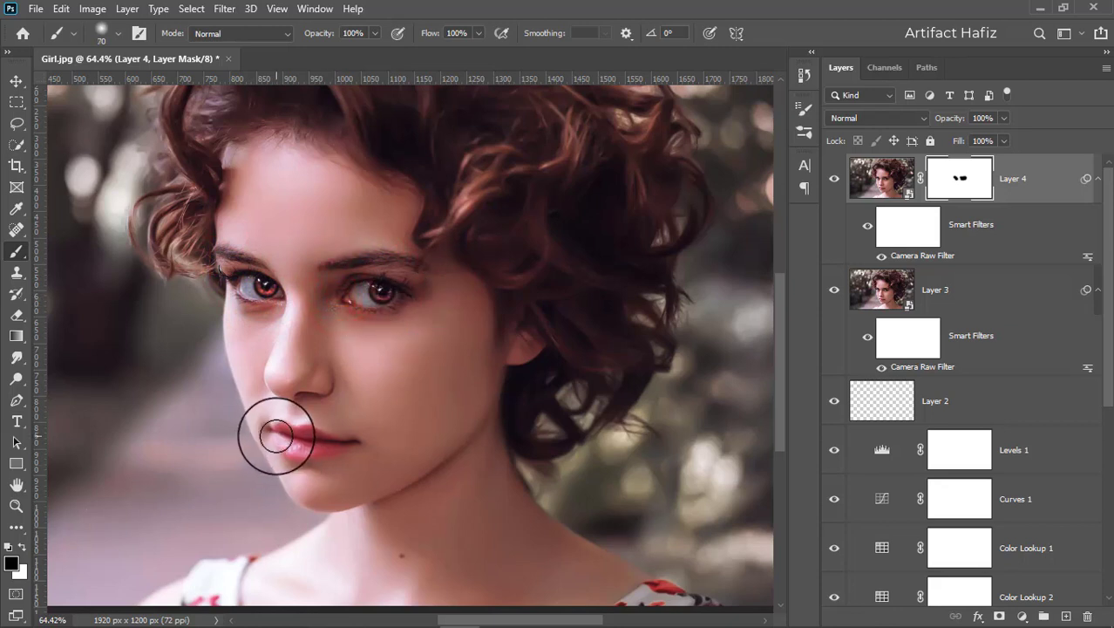
- Paint black on Layer 4's mask over the lips and nose edges with a soft 70 px brush
left_click_drag(276, 436, 340, 435)
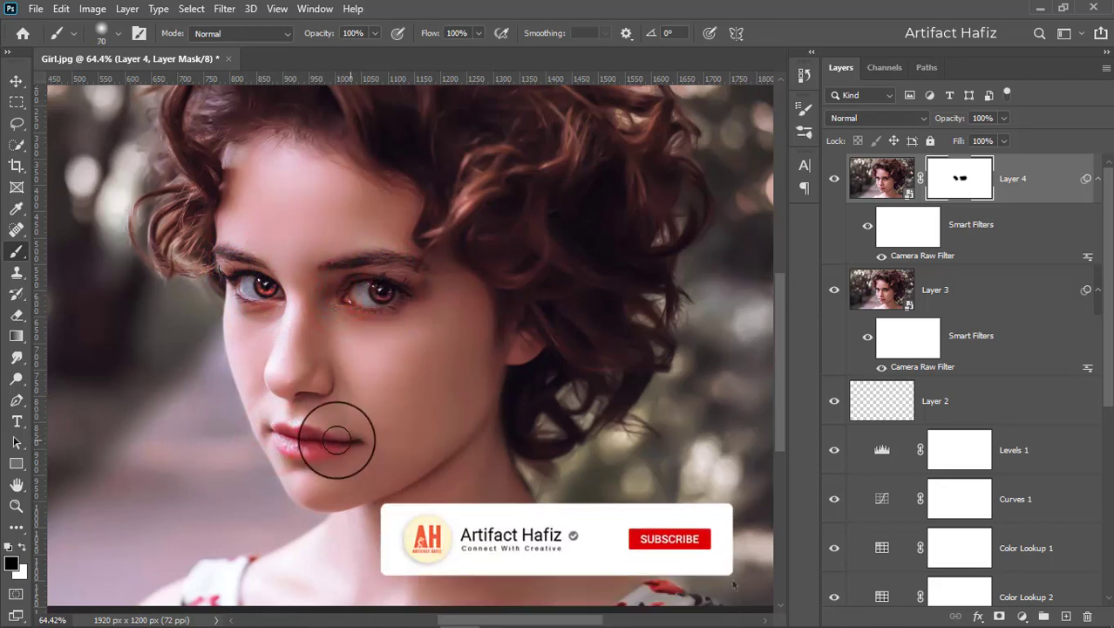
left_click(279, 380)
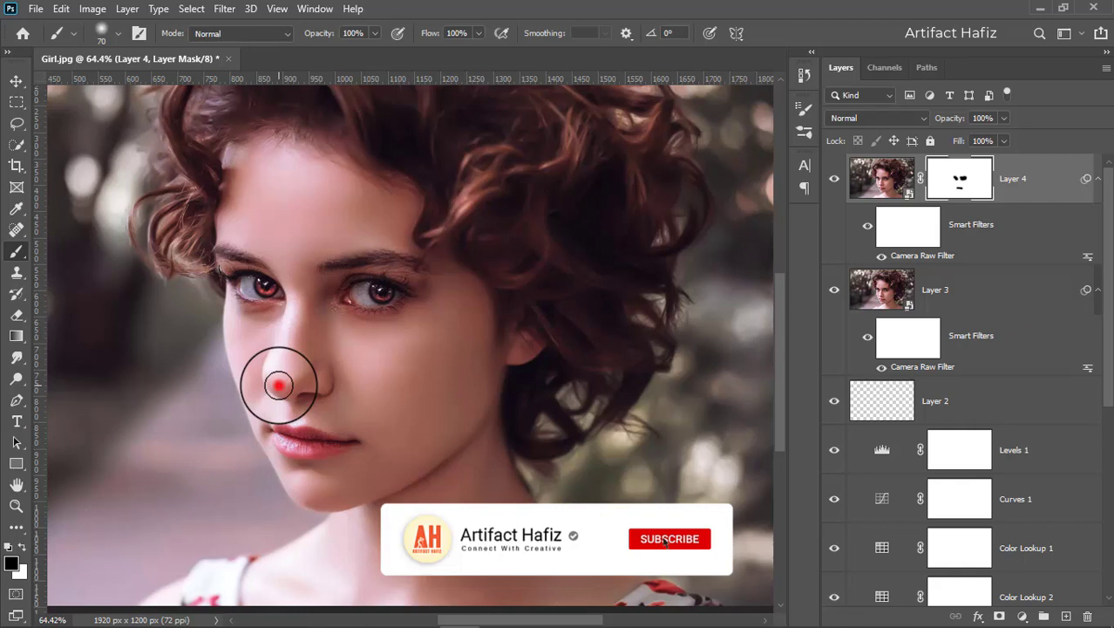
left_click(331, 378)
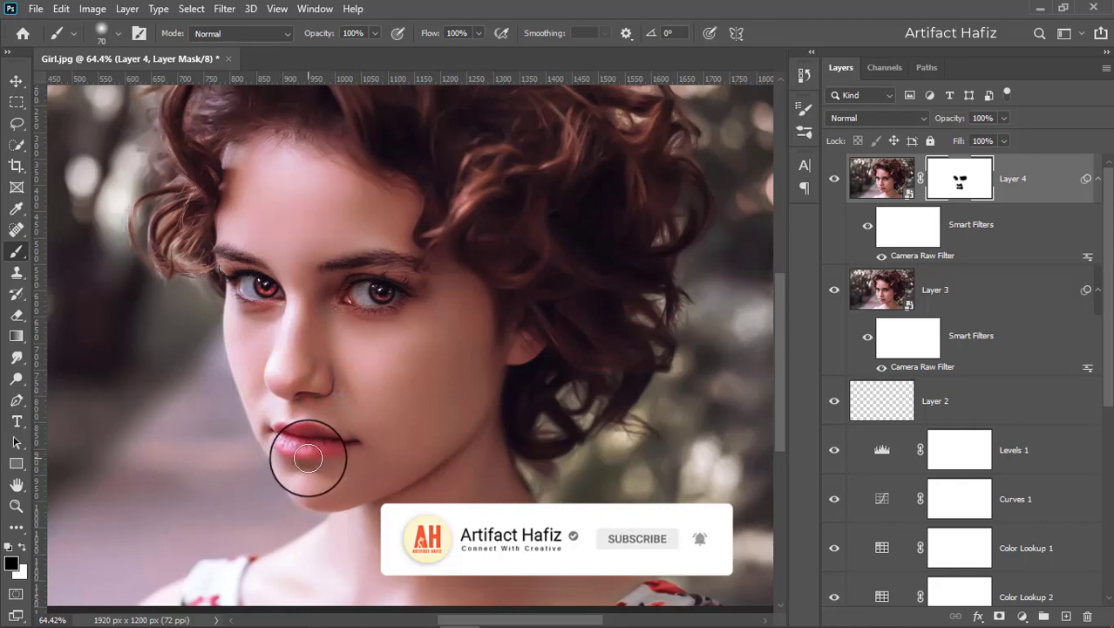
left_click(286, 435)
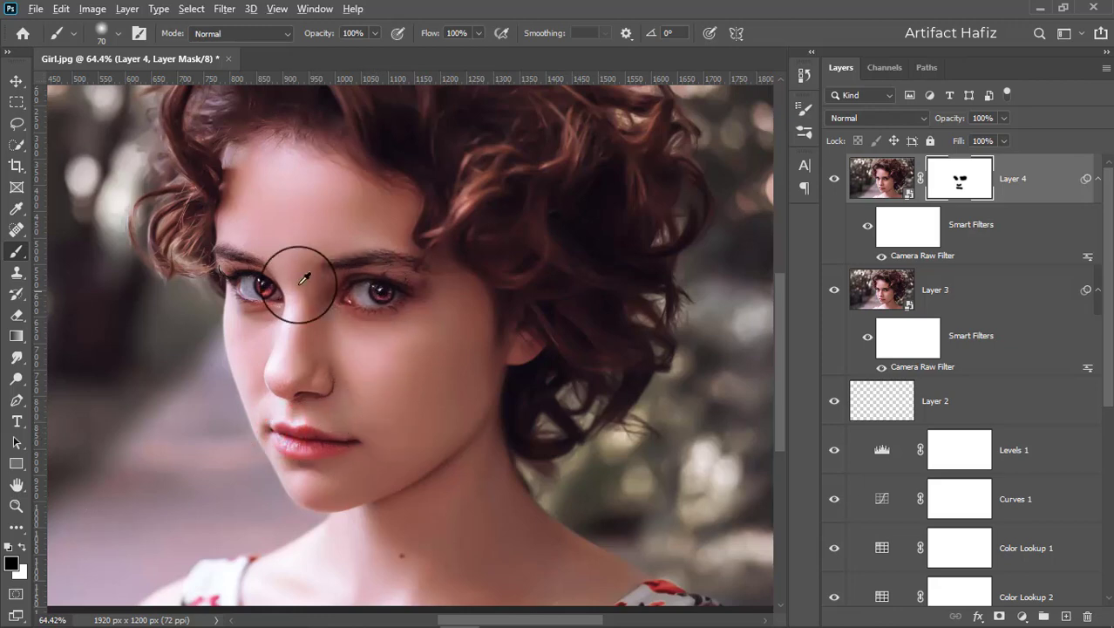
- Paint black strokes on Layer 4's mask along the curls around the head to bring back hair detail
scroll(242, 256, "down", 4)
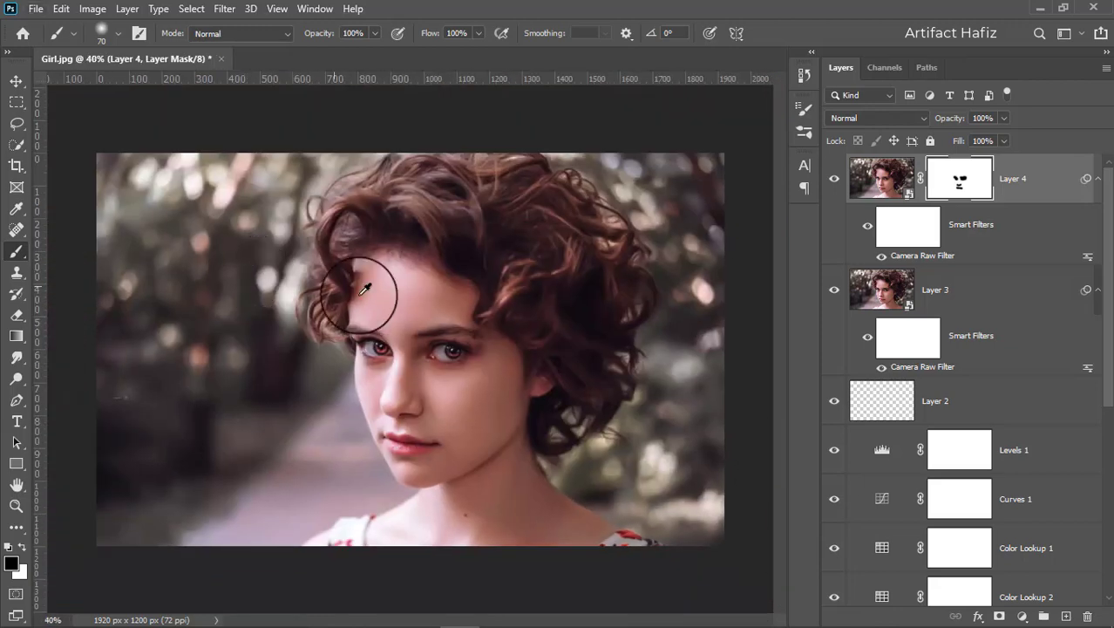
scroll(364, 288, "up", 1)
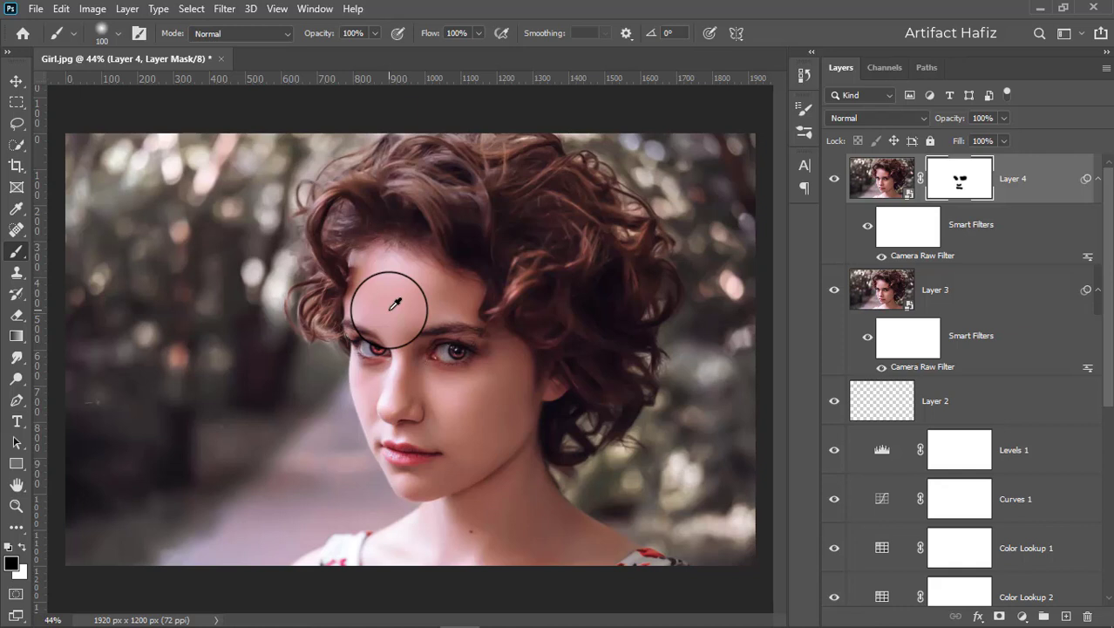
key("bracketright")
key("bracketright")
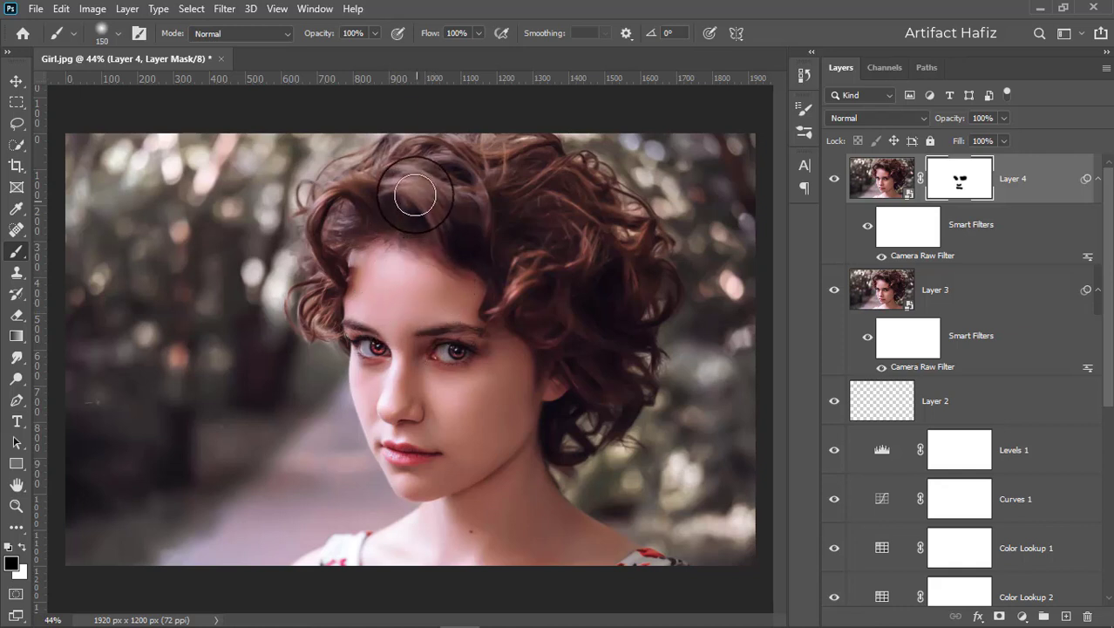
left_click_drag(402, 191, 445, 249)
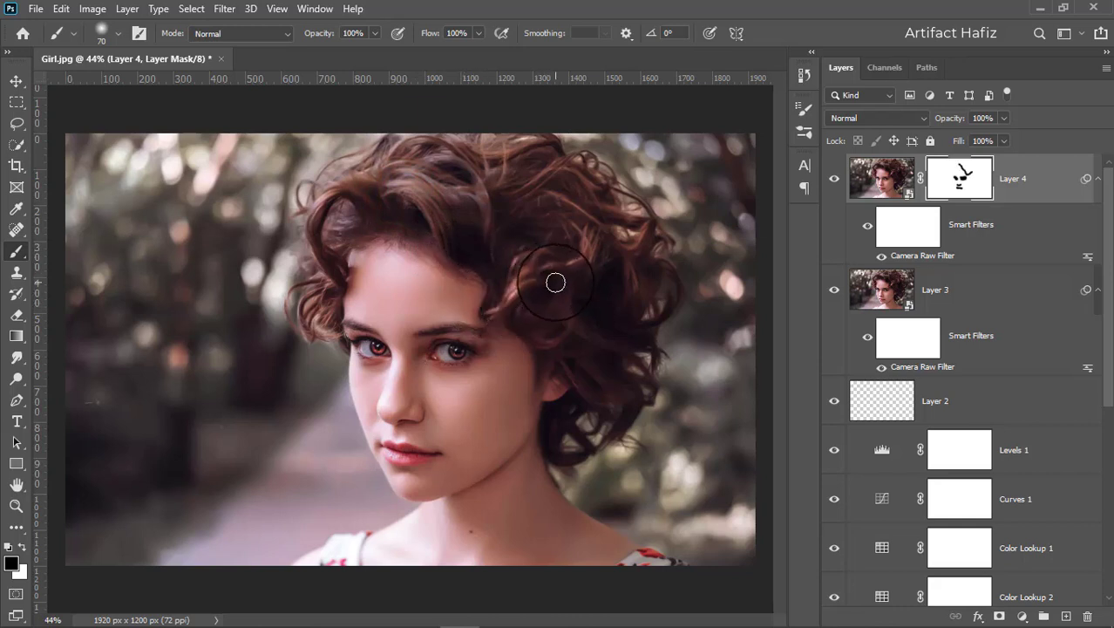
mouse_move(334, 202)
left_mouse_down()
mouse_move(336, 283)
mouse_move(329, 301)
mouse_move(309, 302)
mouse_move(314, 292)
mouse_move(304, 319)
mouse_move(330, 329)
left_mouse_up()
mouse_move(521, 258)
left_mouse_down()
mouse_move(516, 300)
mouse_move(538, 340)
mouse_move(577, 311)
left_mouse_up()
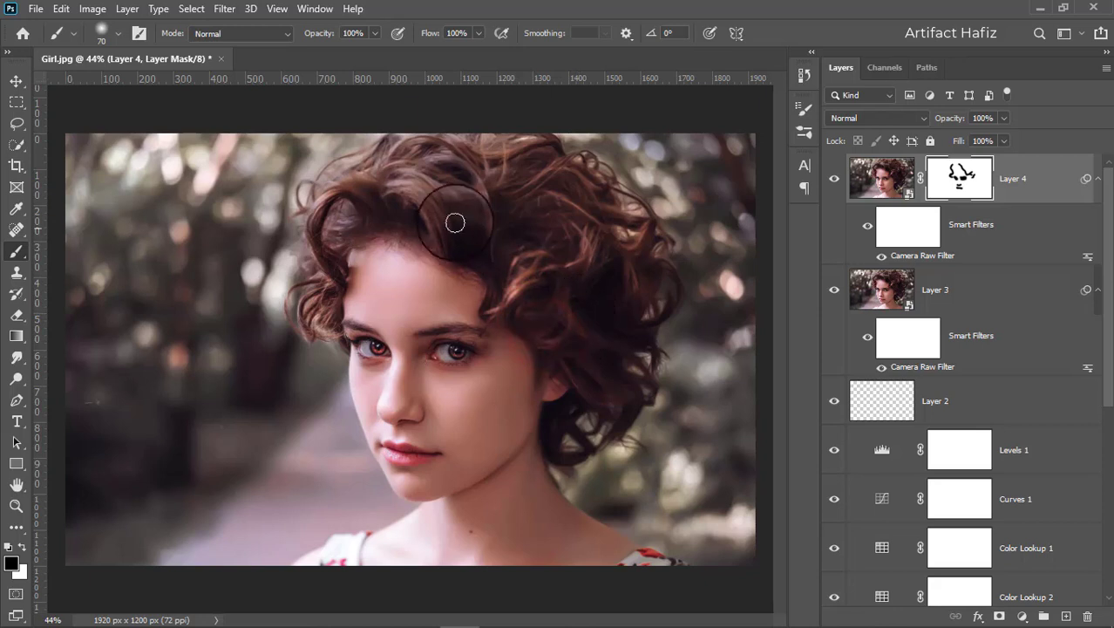
mouse_move(391, 177)
left_mouse_down()
mouse_move(425, 187)
mouse_move(398, 248)
left_mouse_up()
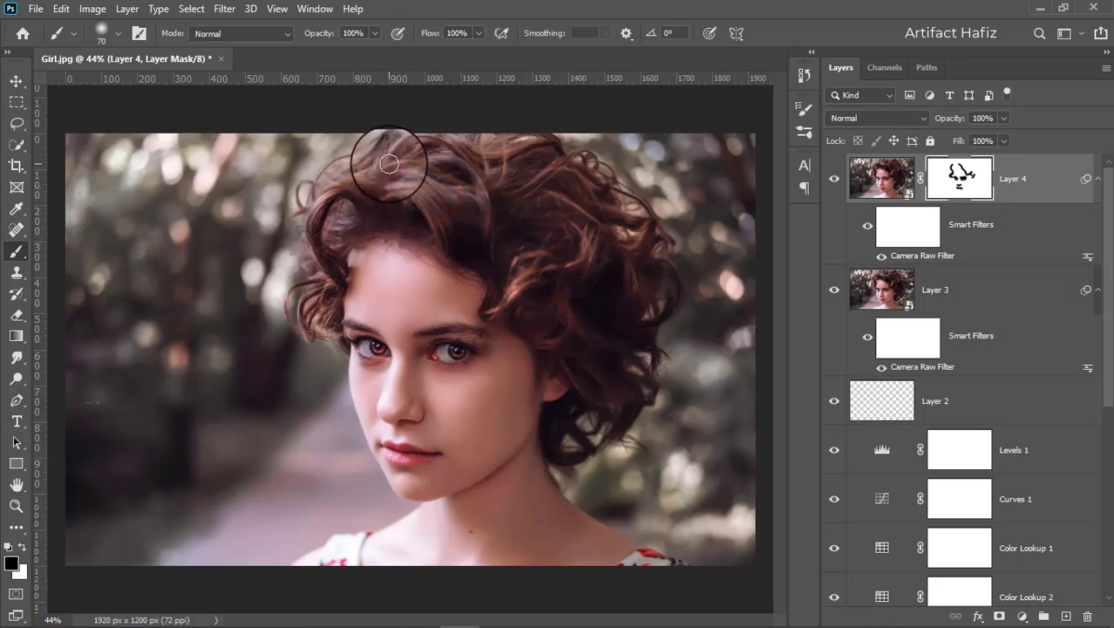
mouse_move(388, 164)
left_mouse_down()
mouse_move(416, 140)
mouse_move(481, 181)
mouse_move(535, 155)
mouse_move(581, 162)
mouse_move(577, 144)
mouse_move(499, 187)
mouse_move(575, 164)
mouse_move(410, 180)
left_mouse_up()
mouse_move(369, 144)
left_mouse_down()
mouse_move(390, 137)
mouse_move(361, 183)
left_mouse_up()
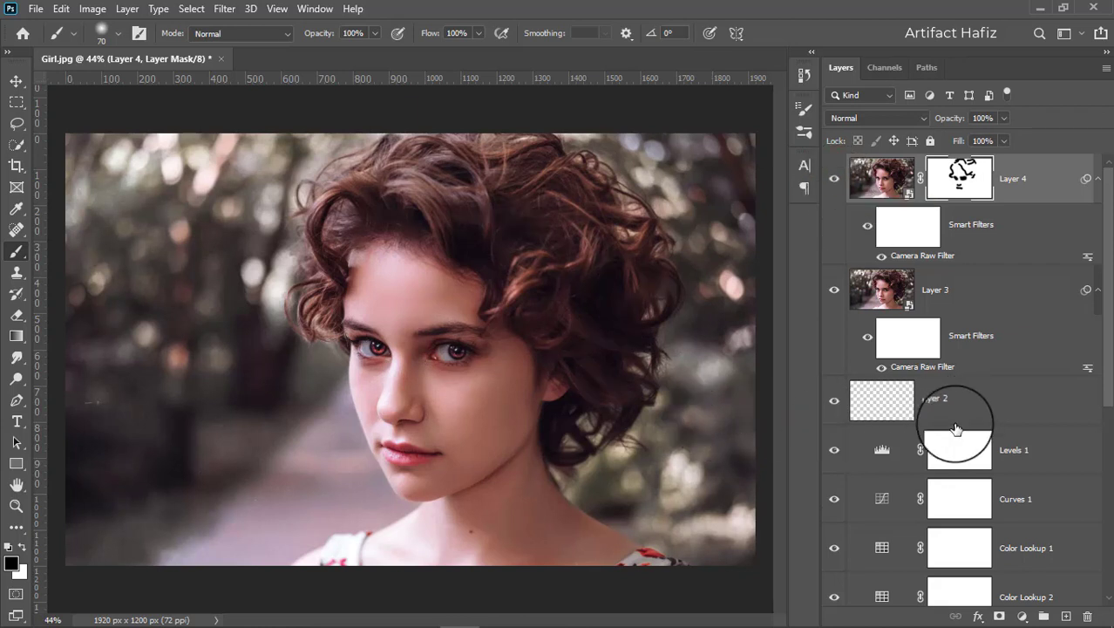
- Compare the original Background with the full edit by hiding and restoring all other layers
scroll(956, 429, "down", 5)
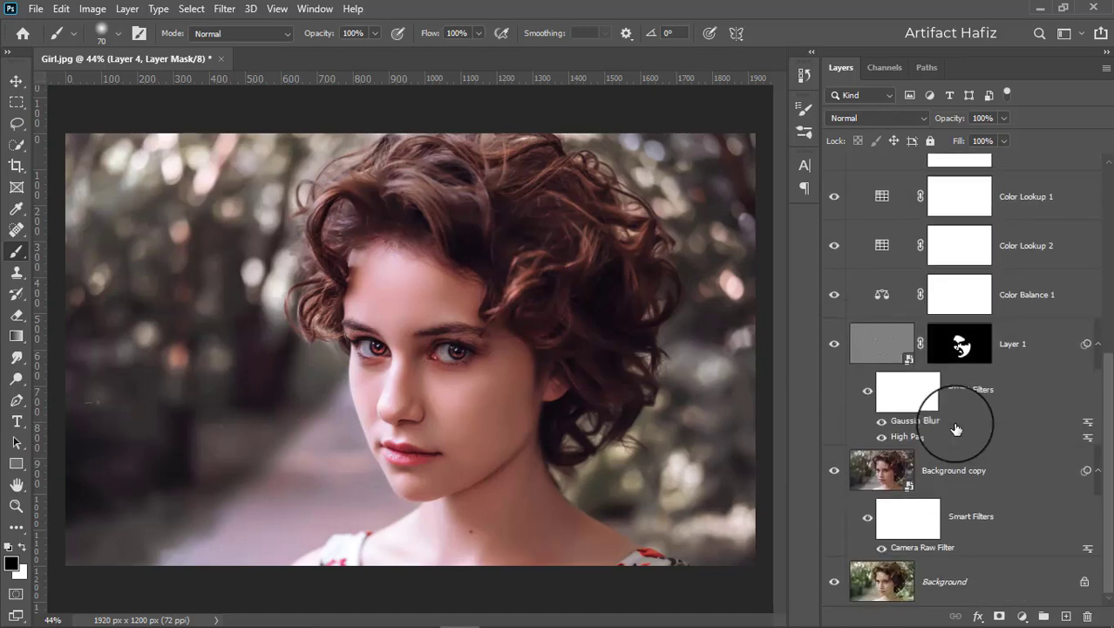
left_click(833, 585, "alt")
left_click(833, 585, "alt")
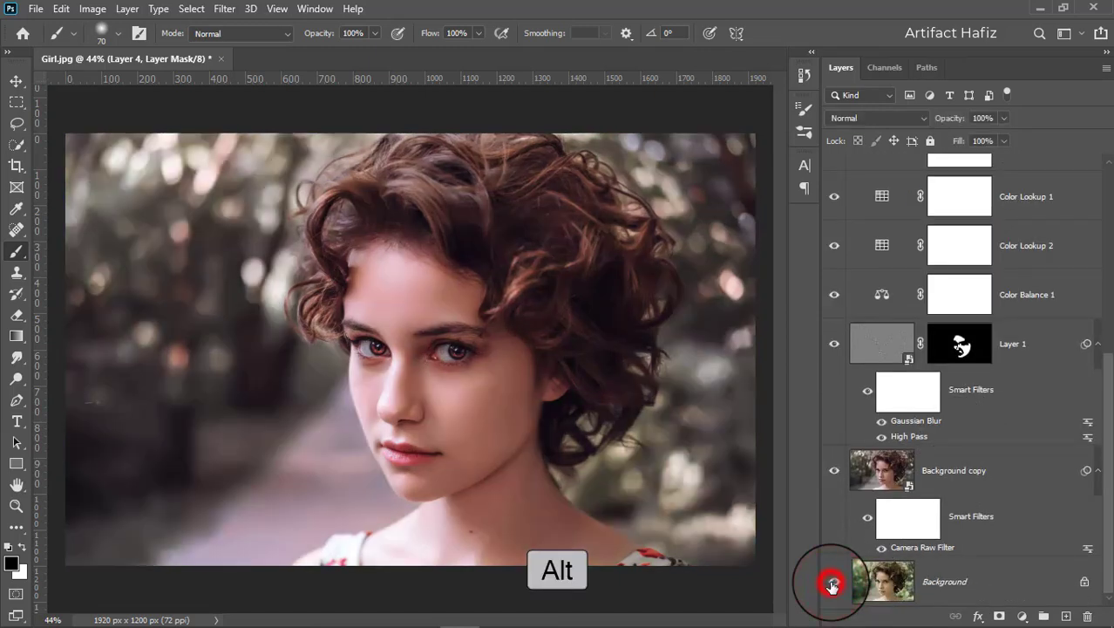
left_click(833, 585, "alt")
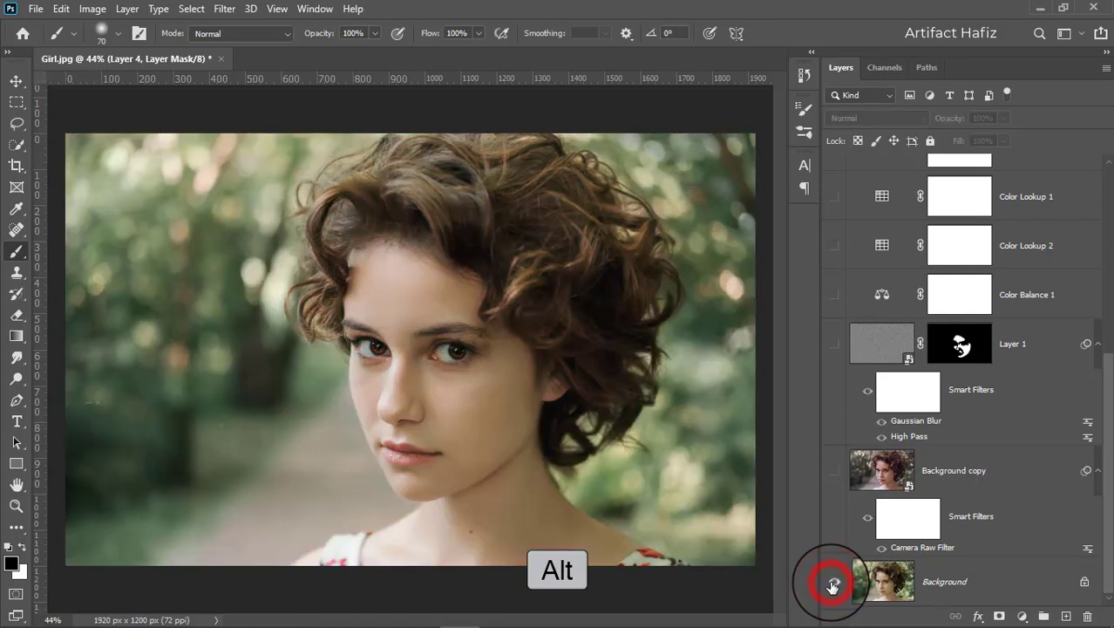
left_click(833, 585, "alt")
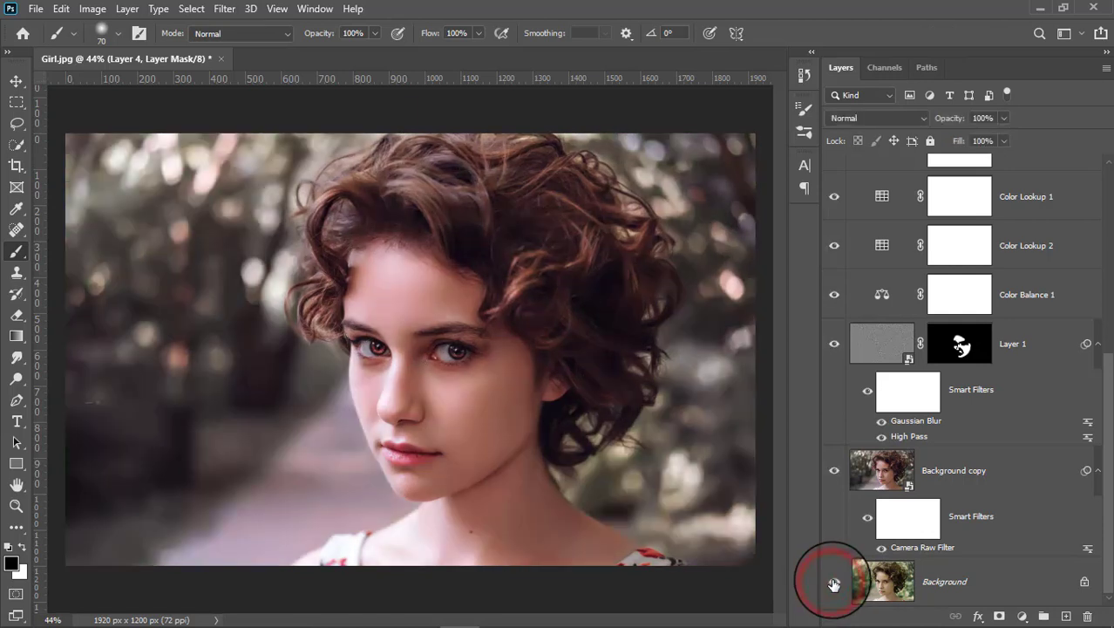